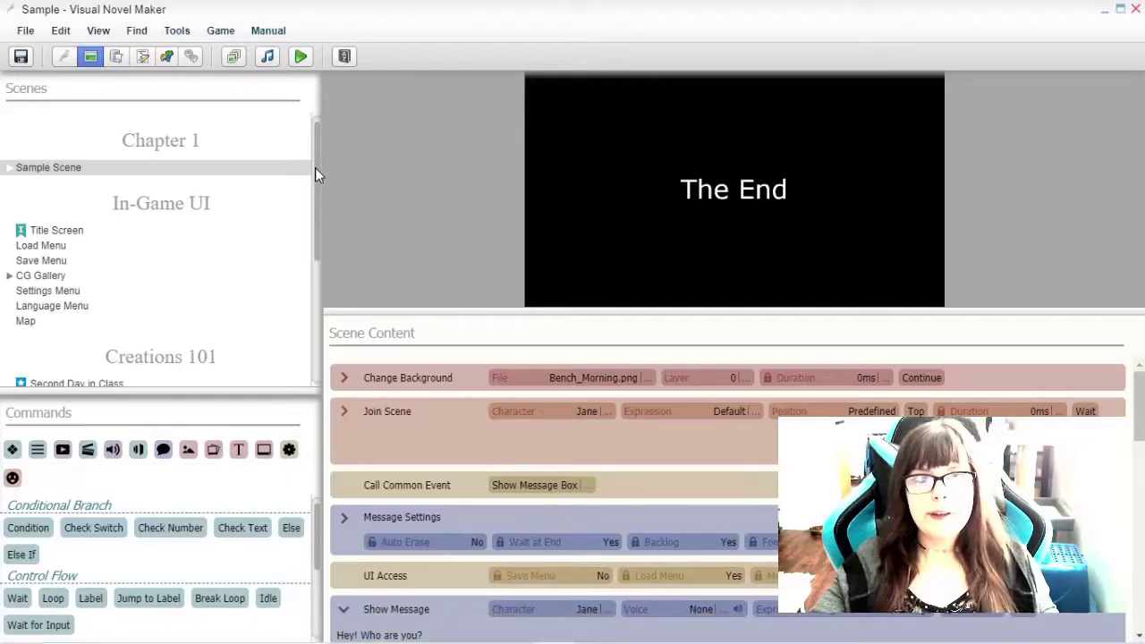
# - Add a Change Scene command after Lucy's final message at the end of the Library scene
pyautogui.moveTo(315, 157); pyautogui.dragTo(316, 277)
pyautogui.click(40, 295)
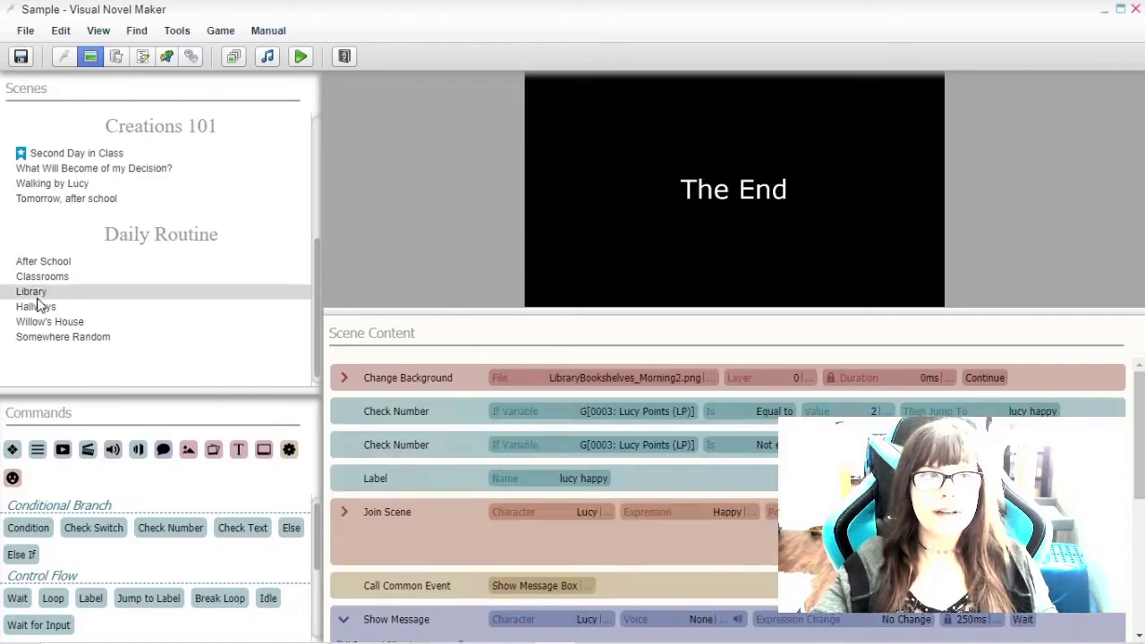
pyautogui.moveTo(1138, 430); pyautogui.dragTo(1139, 563)
pyautogui.click(428, 554)
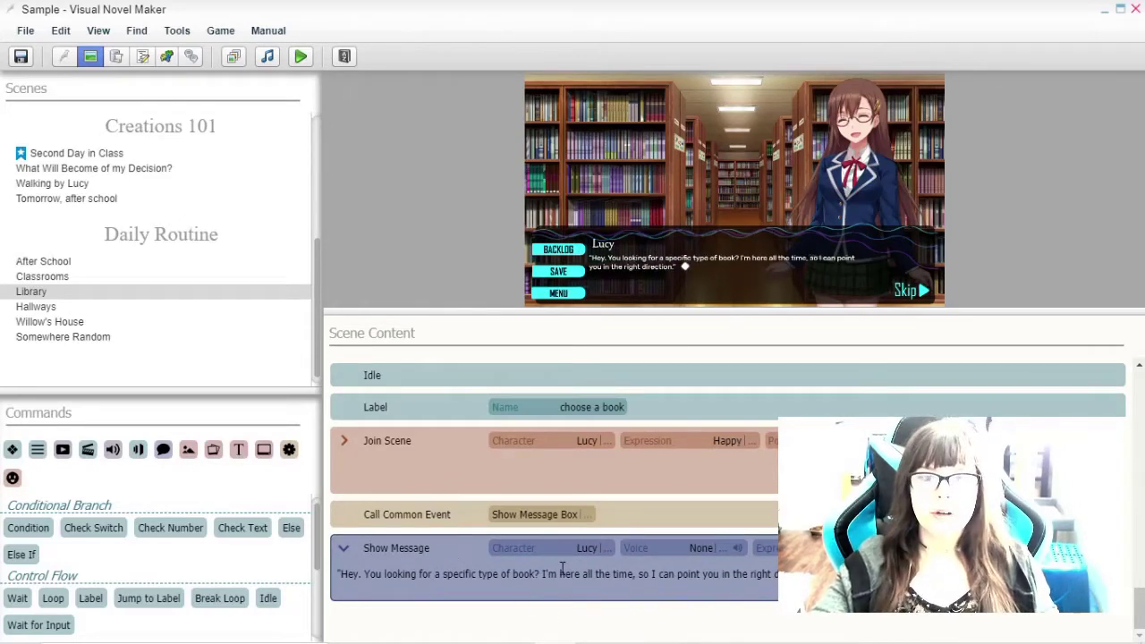
pyautogui.moveTo(1138, 609)
pyautogui.mouseDown()
pyautogui.moveTo(1134, 534)
pyautogui.moveTo(1138, 613)
pyautogui.mouseUp()
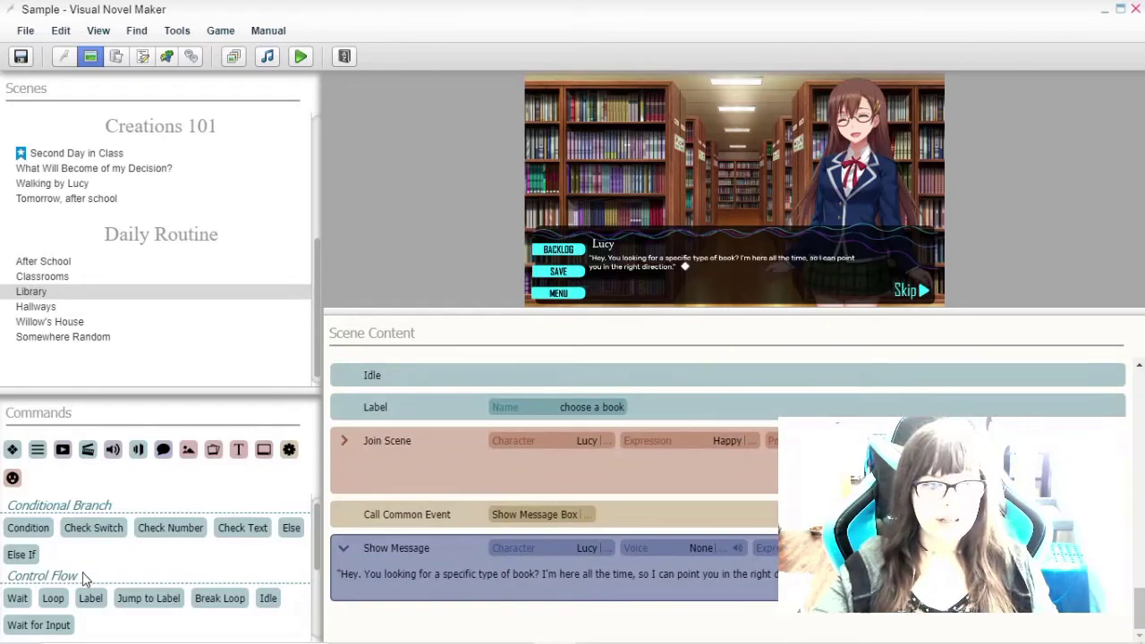
pyautogui.scroll(-2, 112, 609)
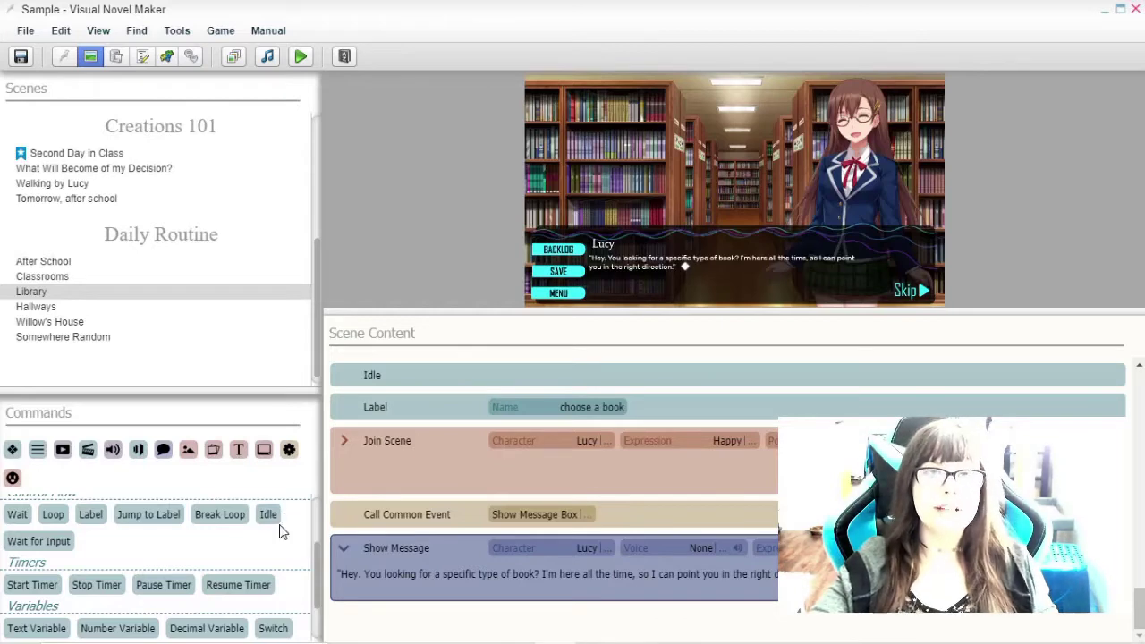
pyautogui.scroll(-1, 184, 581)
pyautogui.scroll(2, 143, 555)
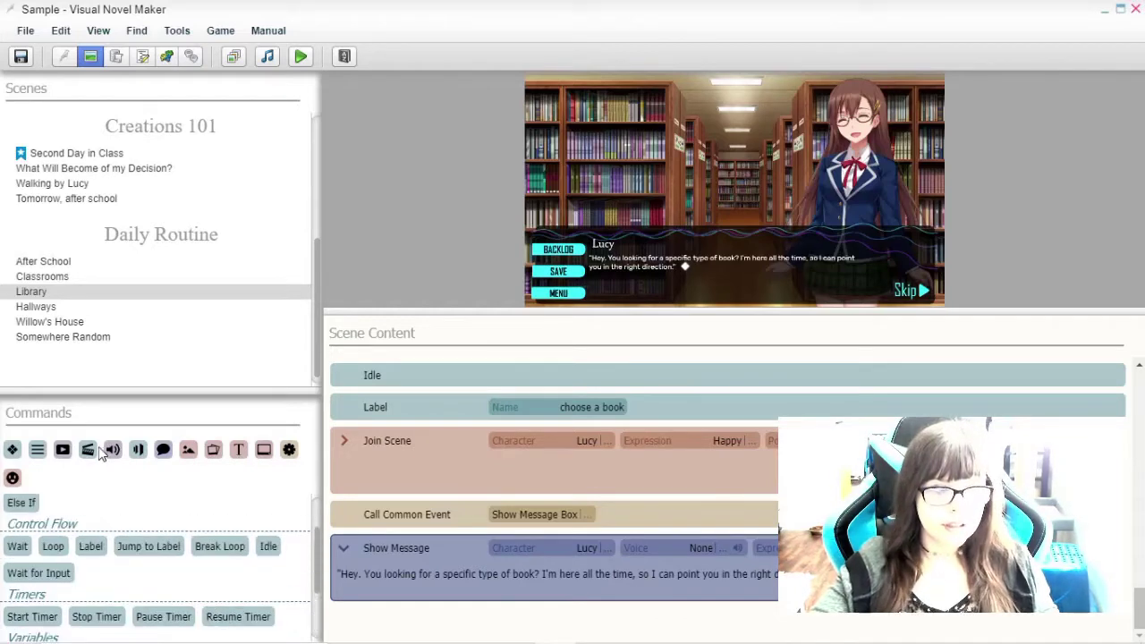
pyautogui.click(87, 450)
pyautogui.click(36, 531)
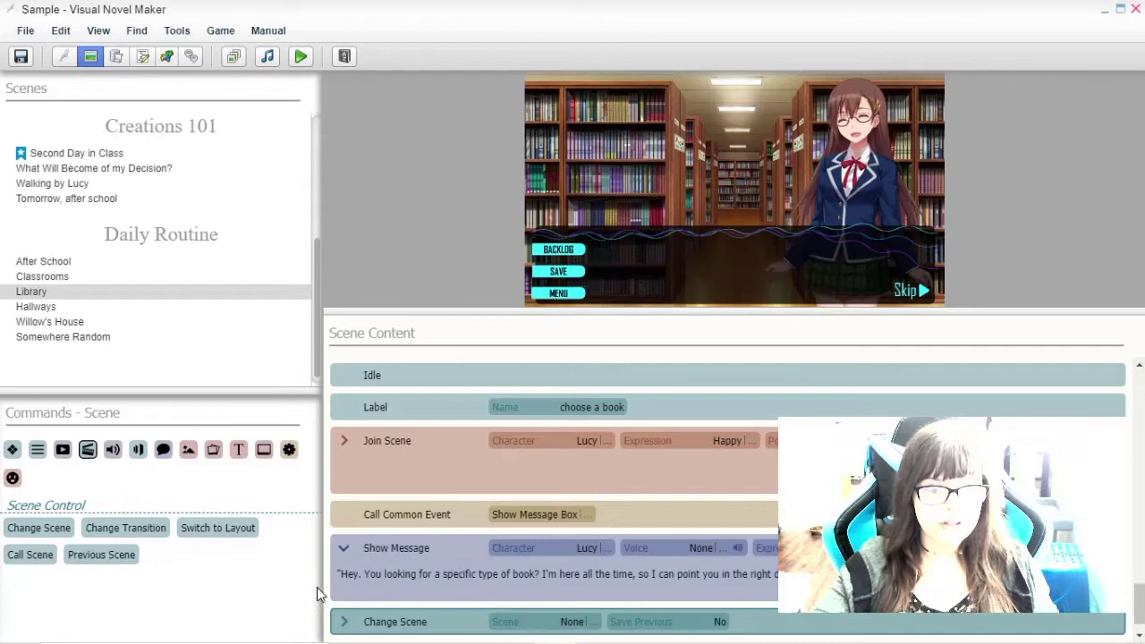
# - Create a scene named Library Menu in the Daily Routine chapter and place it directly below the Library scene
pyautogui.rightClick(126, 240)
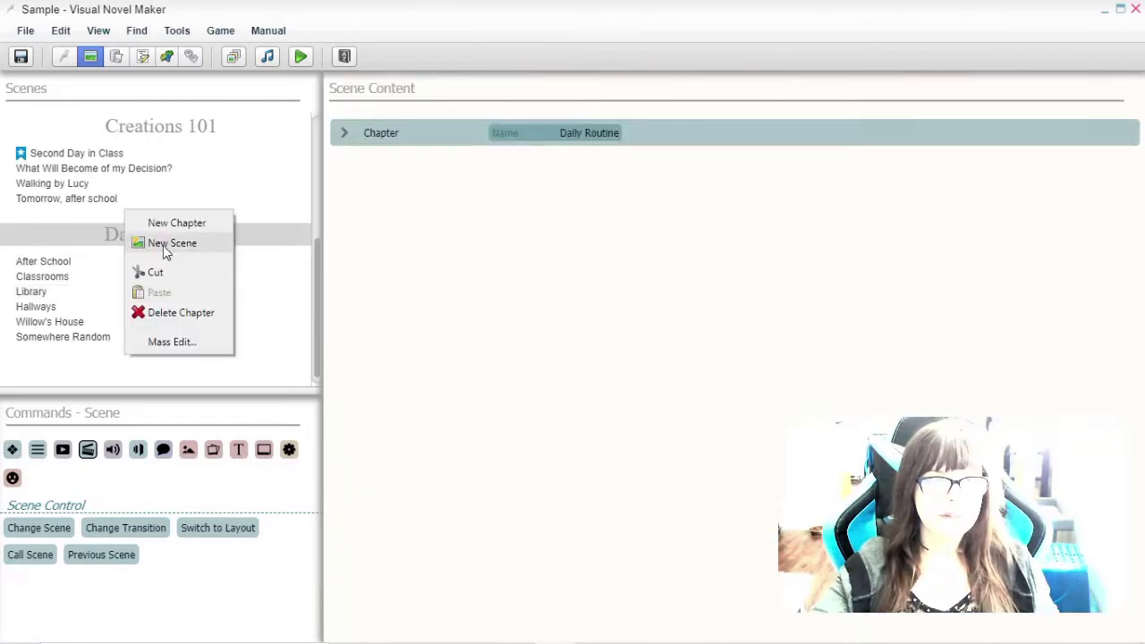
pyautogui.press('Escape')
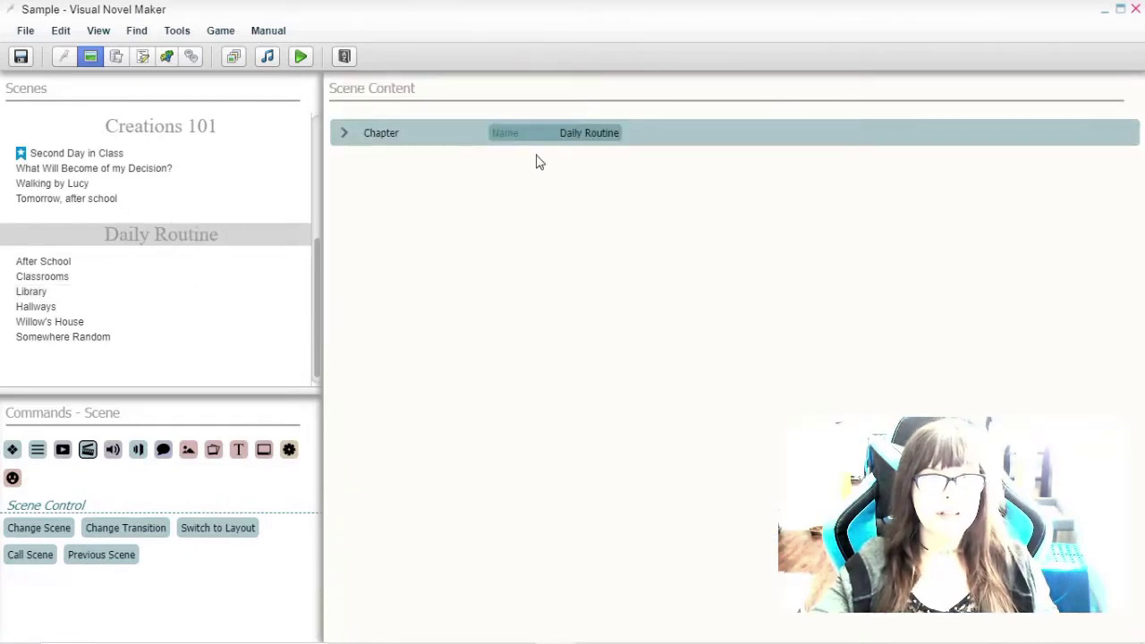
pyautogui.rightClick(184, 222)
pyautogui.click(226, 241)
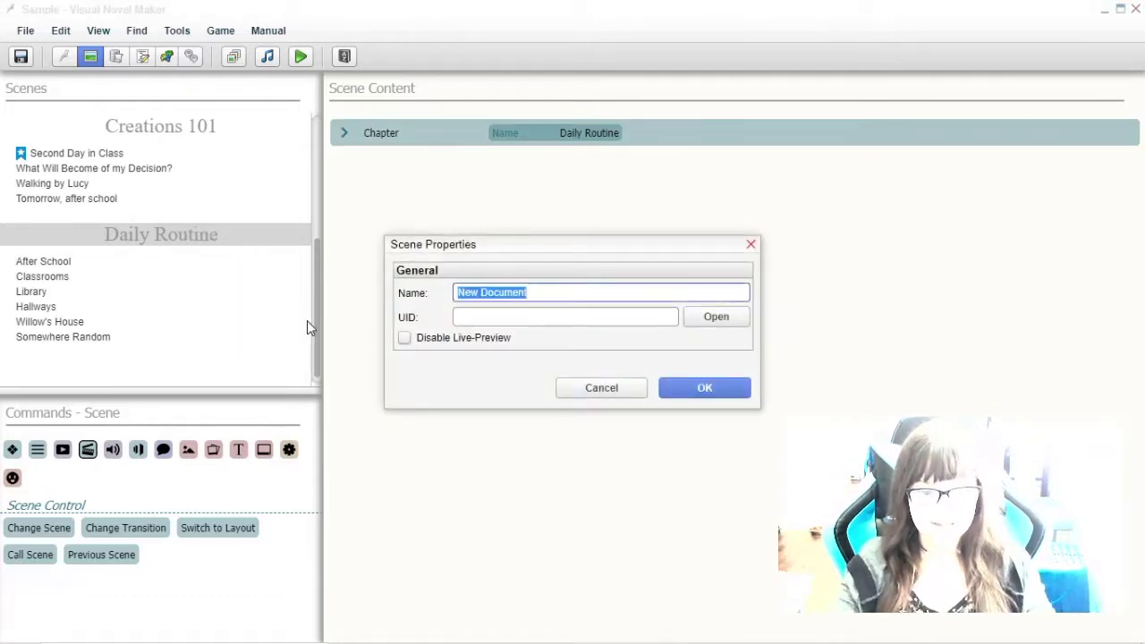
pyautogui.write('L')
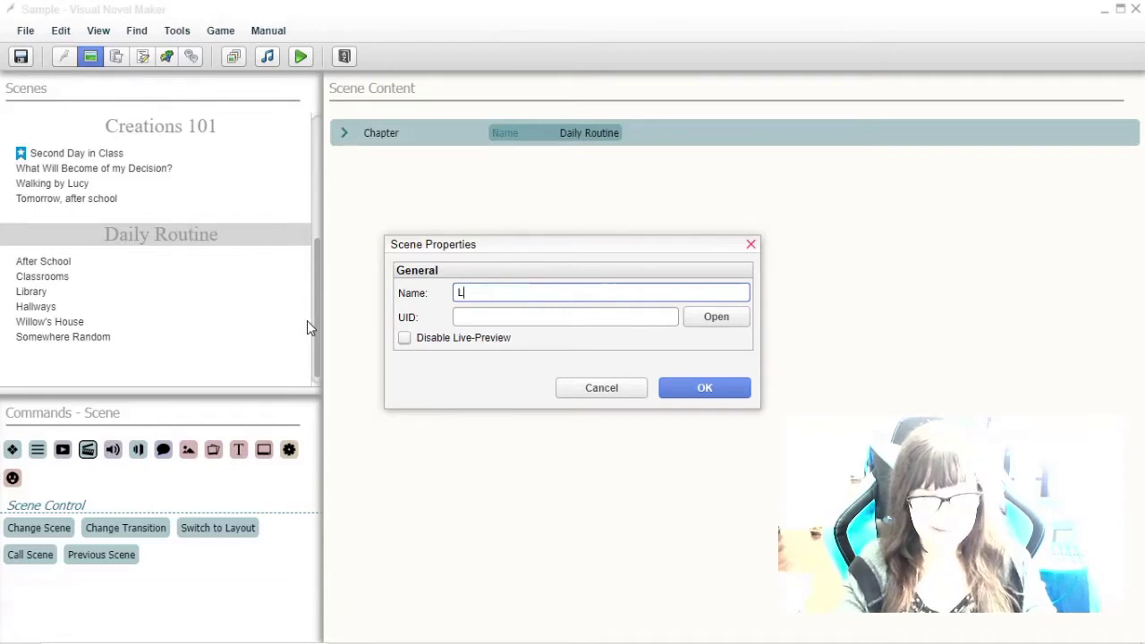
pyautogui.write('ibrary ')
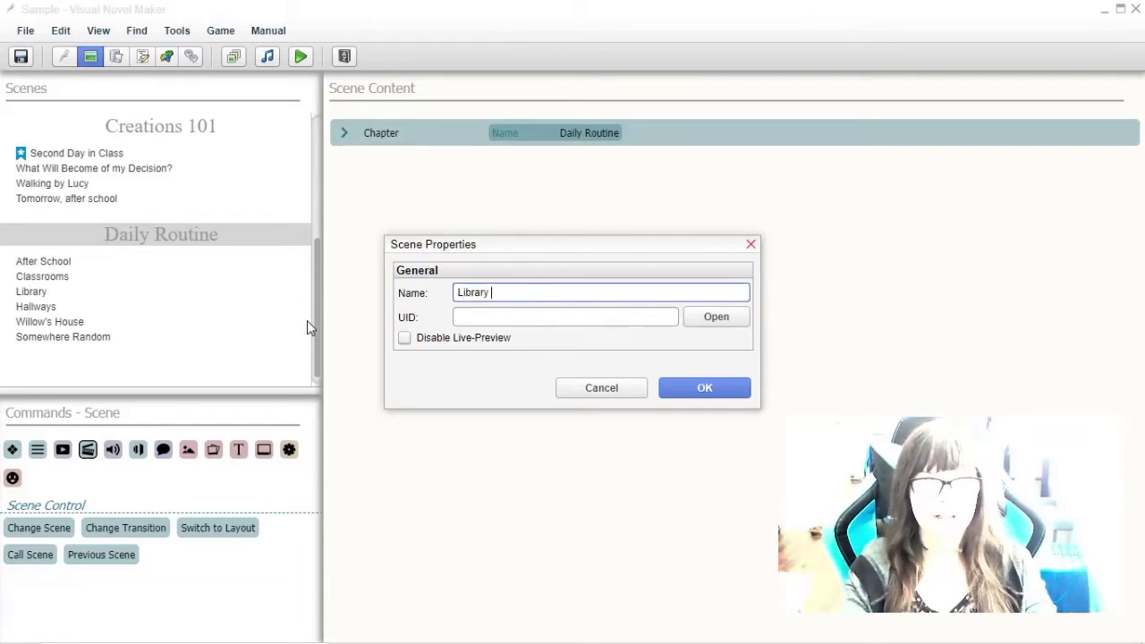
pyautogui.write('Menu')
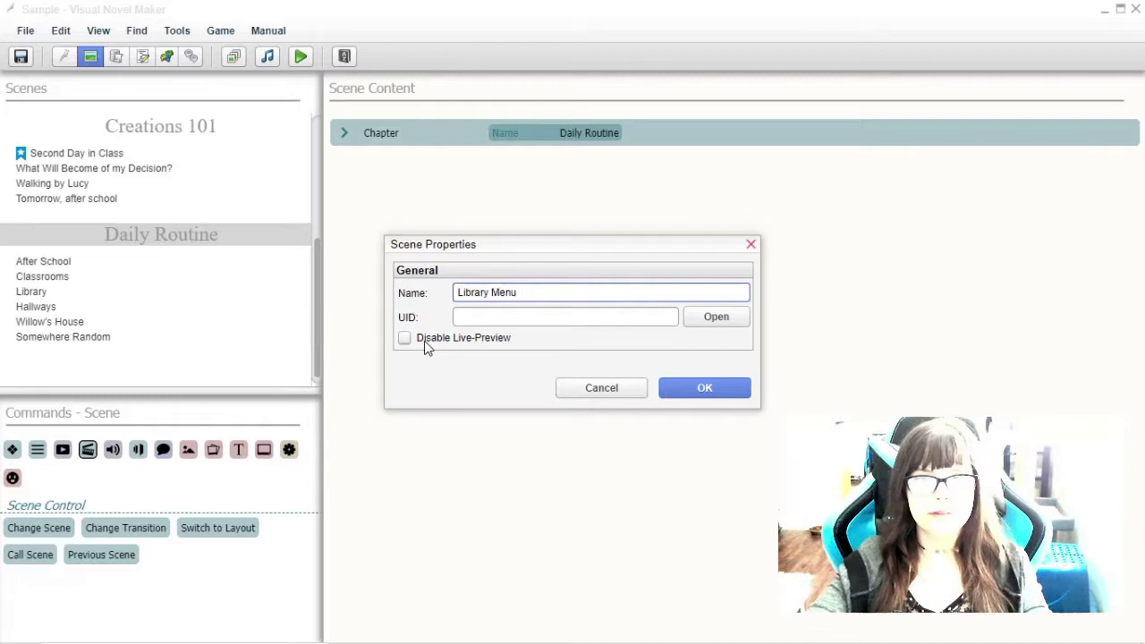
pyautogui.click(704, 387)
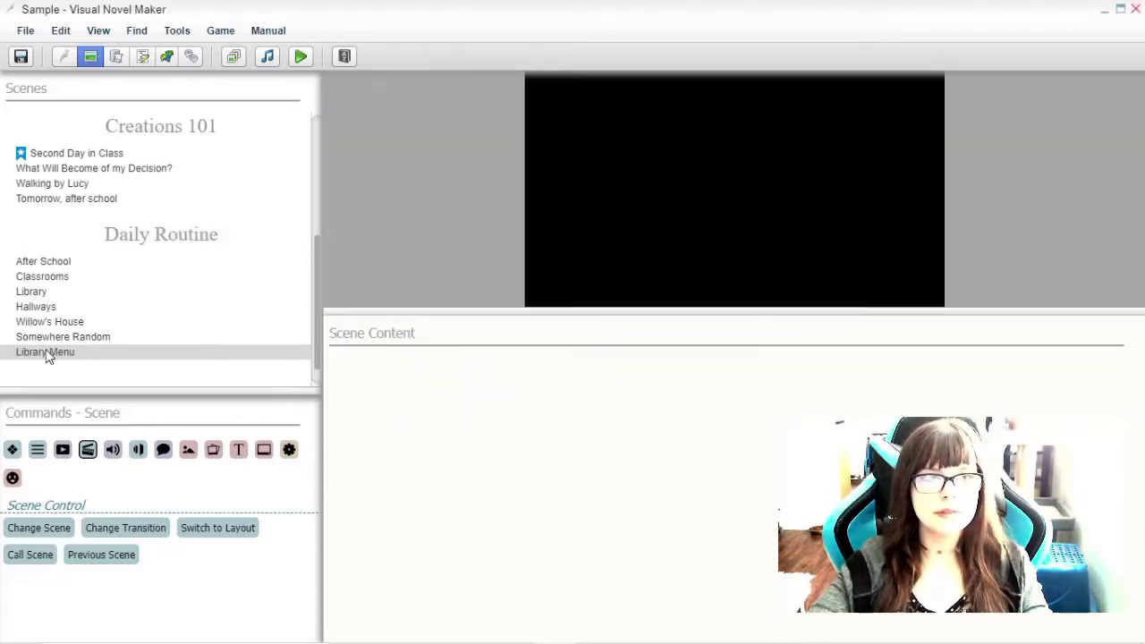
pyautogui.moveTo(46, 351); pyautogui.dragTo(55, 304)
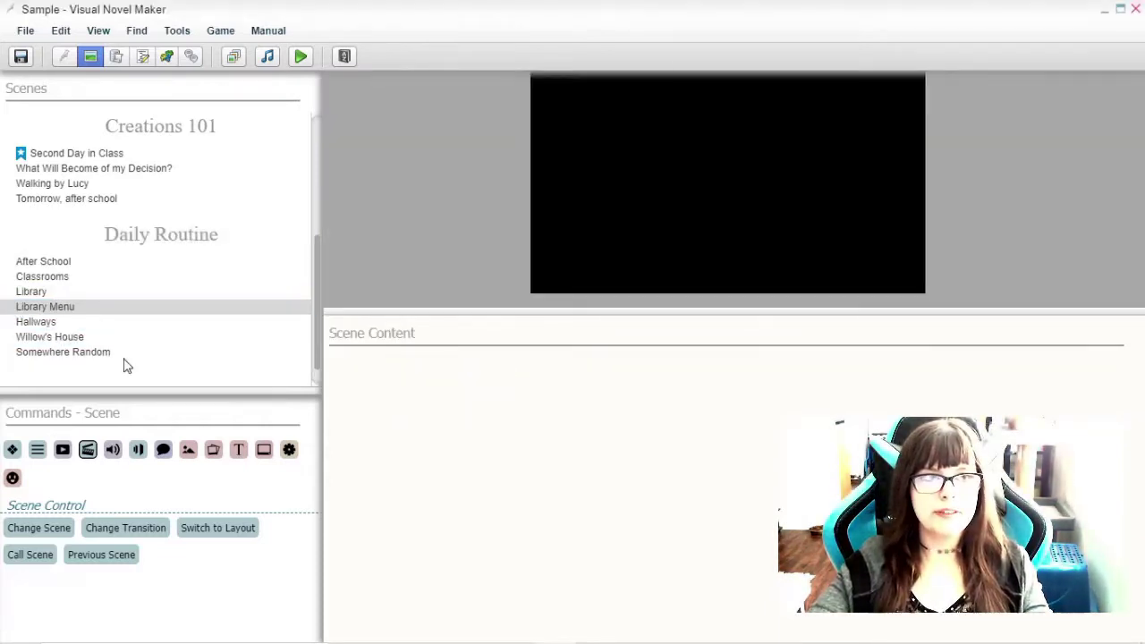
# - Point the Library scene's final Change Scene command to Library Menu and add an Idle command after it
pyautogui.click(36, 292)
pyautogui.scroll(-15, 694, 563)
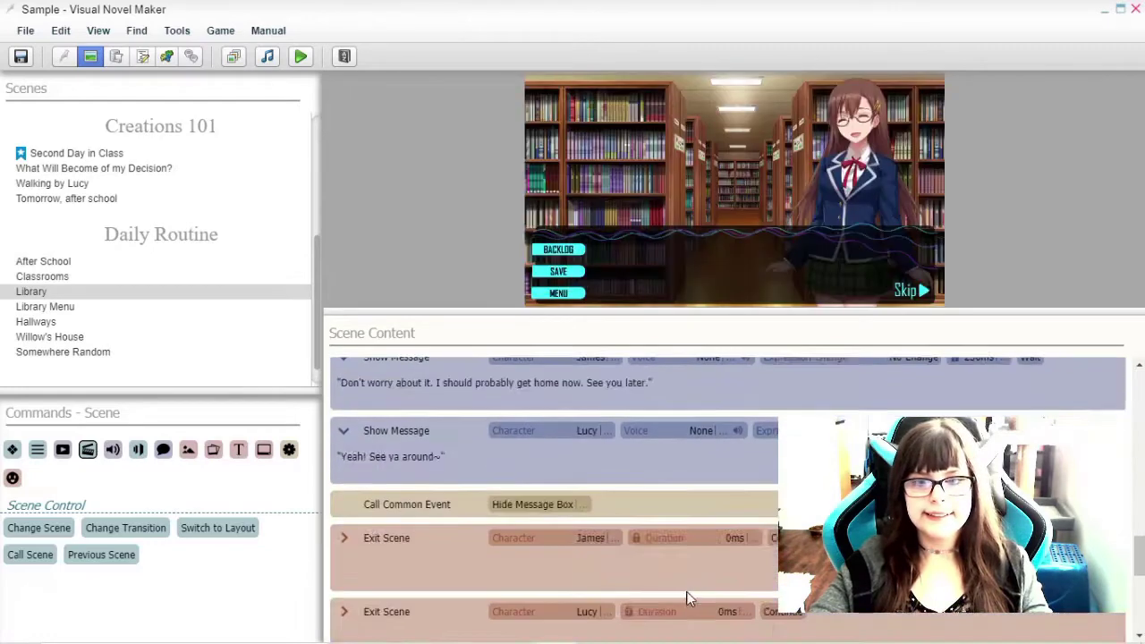
pyautogui.click(533, 592)
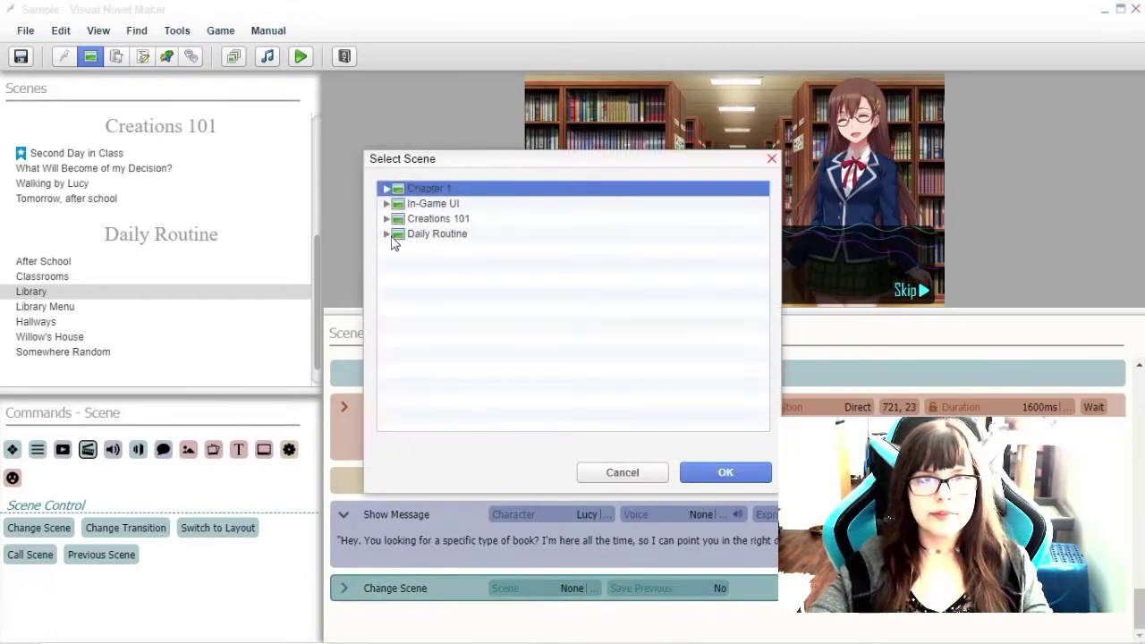
pyautogui.click(386, 235)
pyautogui.click(452, 295)
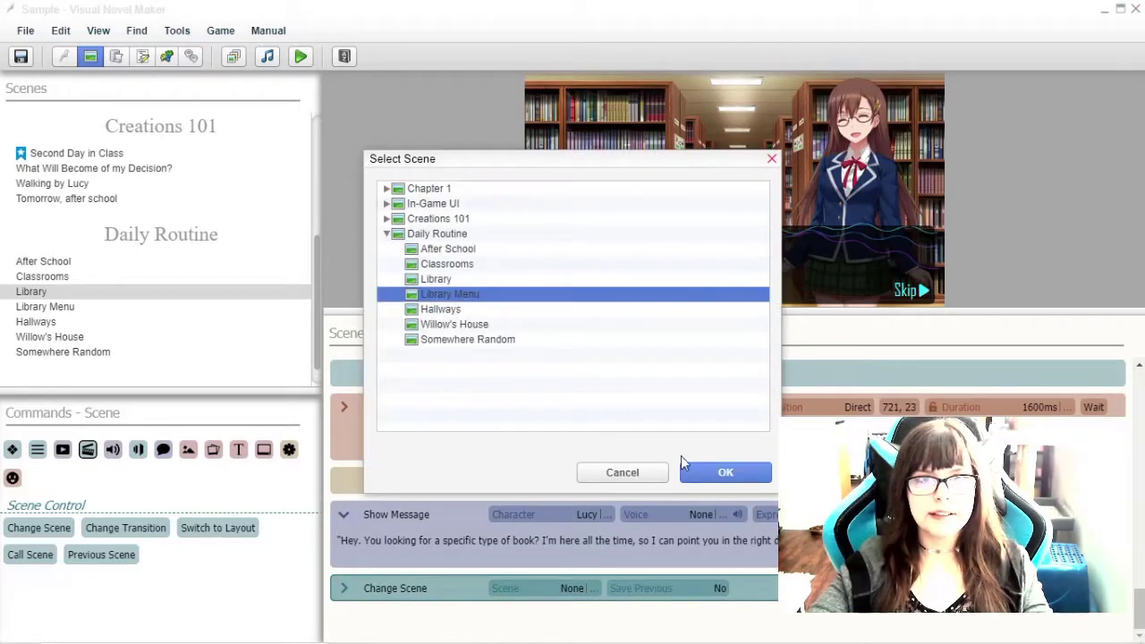
pyautogui.click(725, 474)
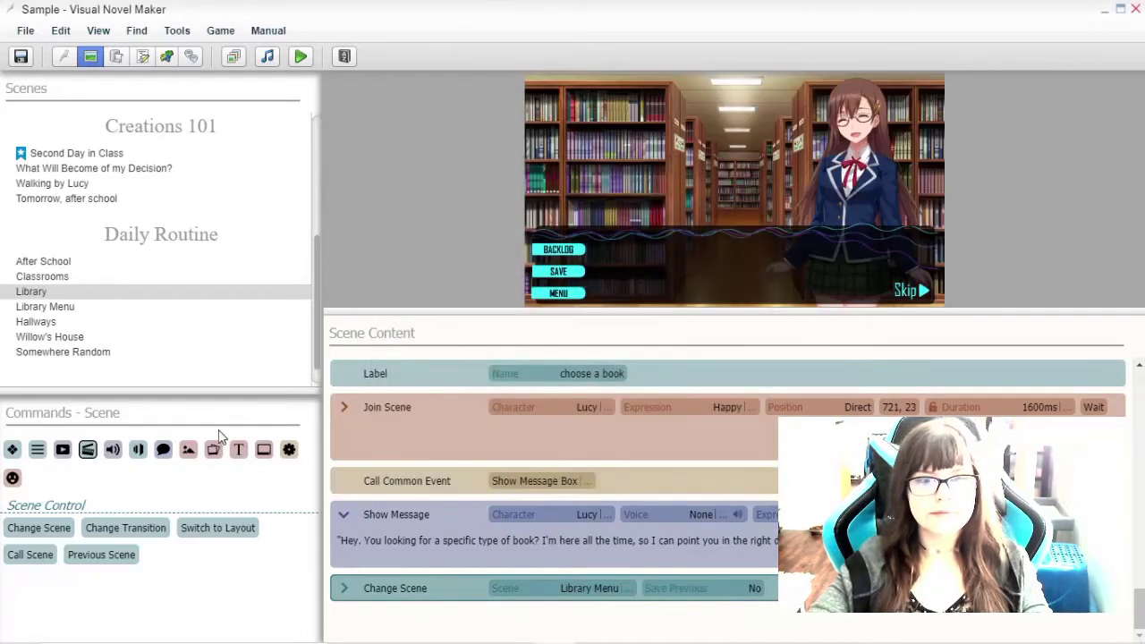
pyautogui.click(12, 449)
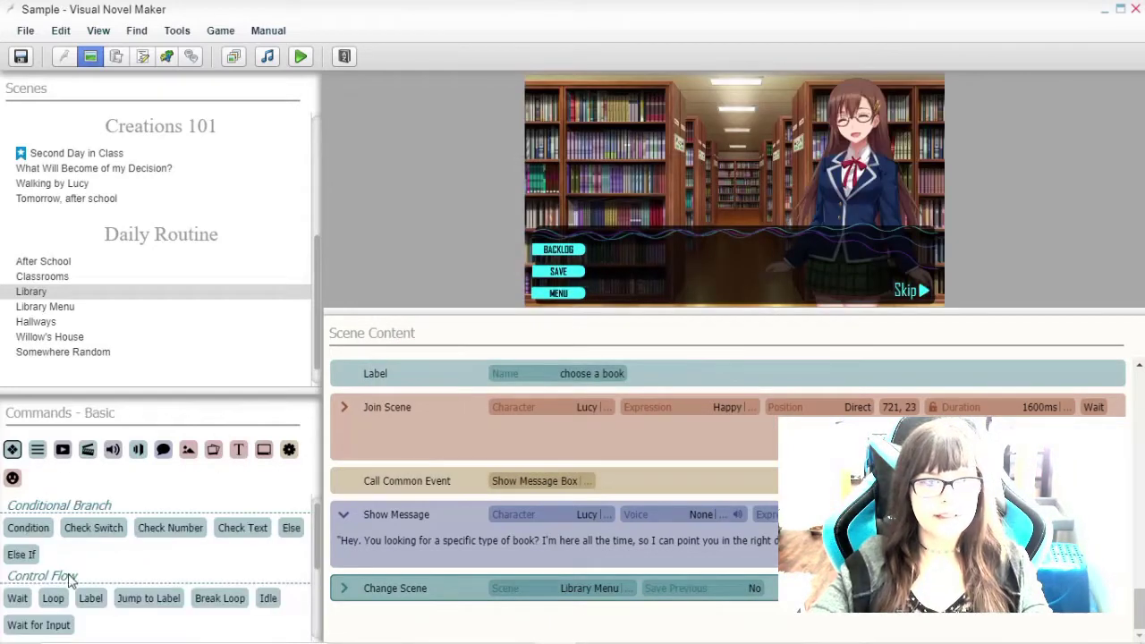
pyautogui.click(270, 600)
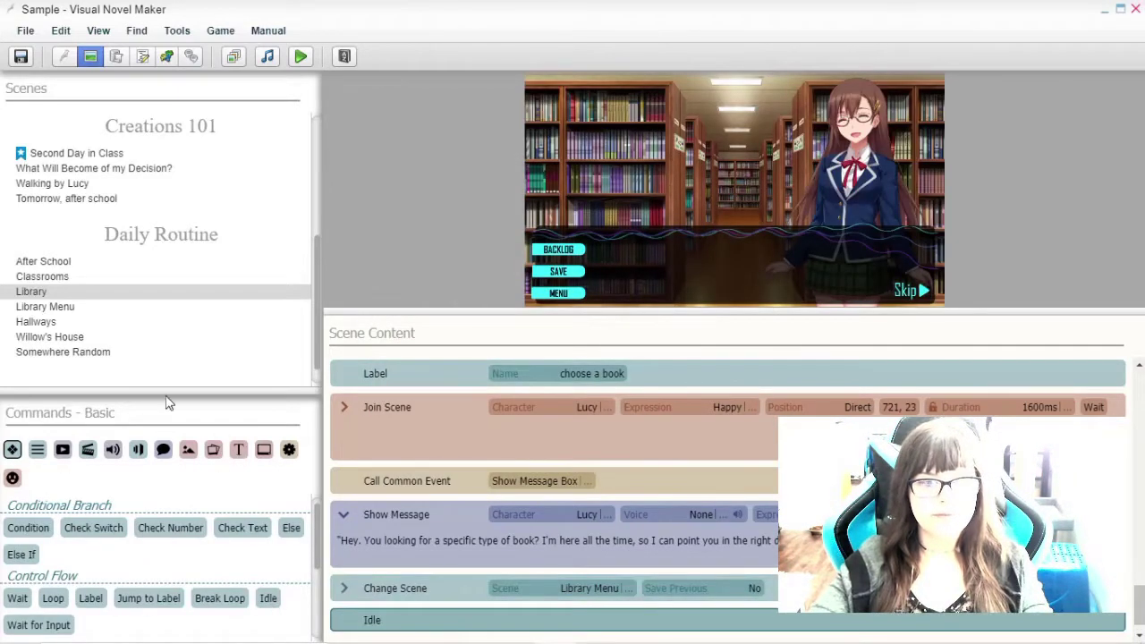
# - Open the Library Menu scene and import bookshelf2.png into the project's Graphics/Backgrounds resource folder
pyautogui.click(69, 310)
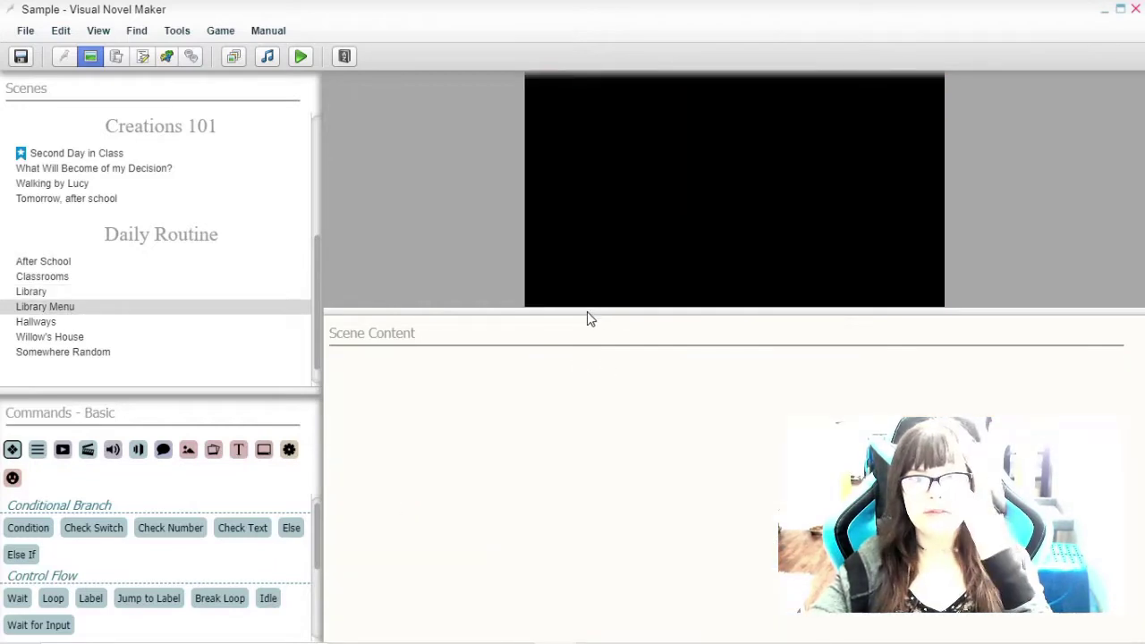
pyautogui.moveTo(588, 313); pyautogui.dragTo(589, 317)
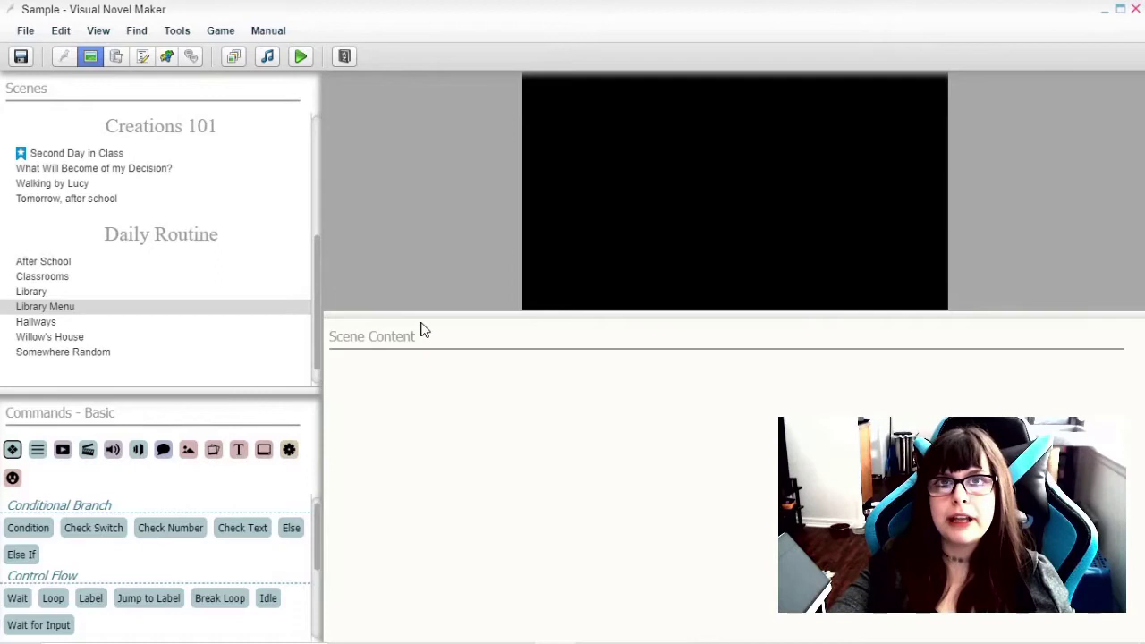
pyautogui.click(232, 56)
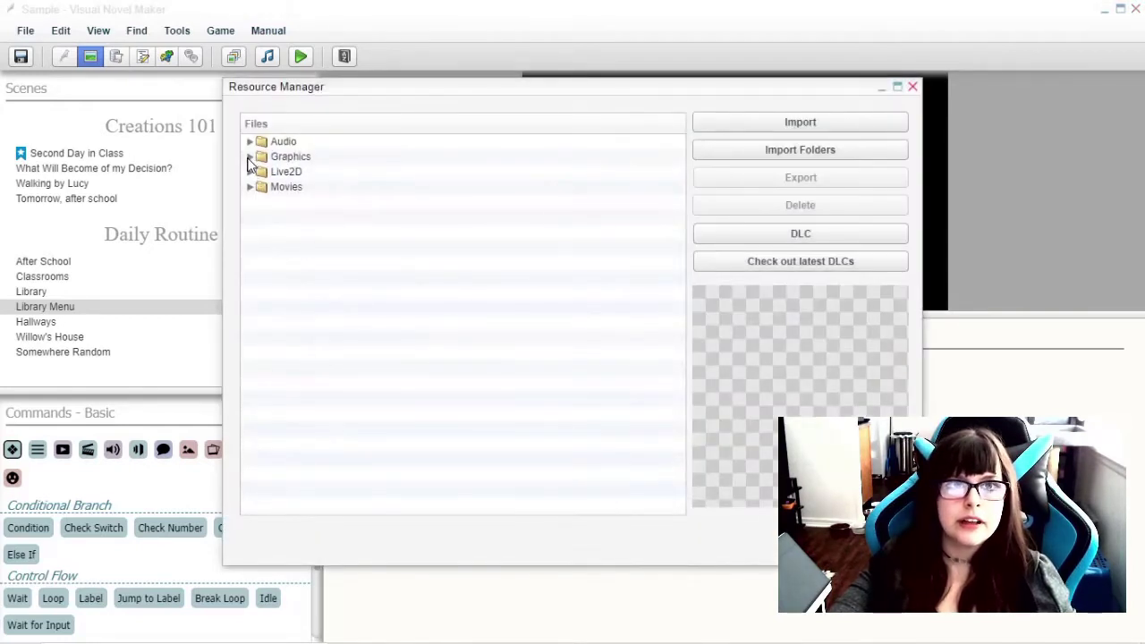
pyautogui.click(250, 157)
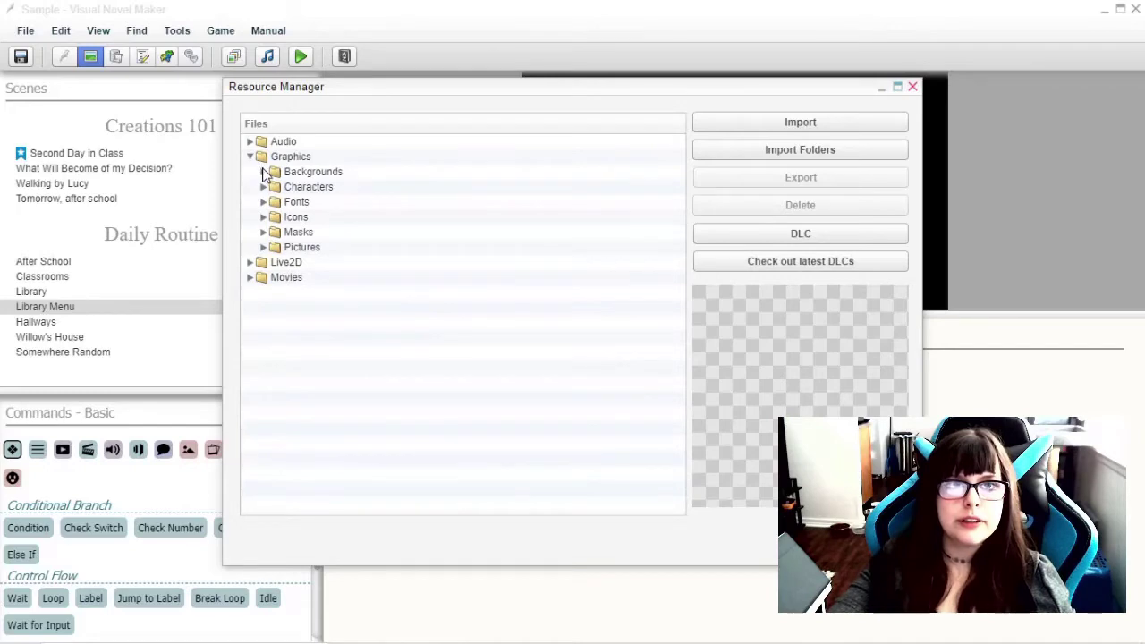
pyautogui.click(263, 172)
pyautogui.click(307, 164)
pyautogui.click(315, 178)
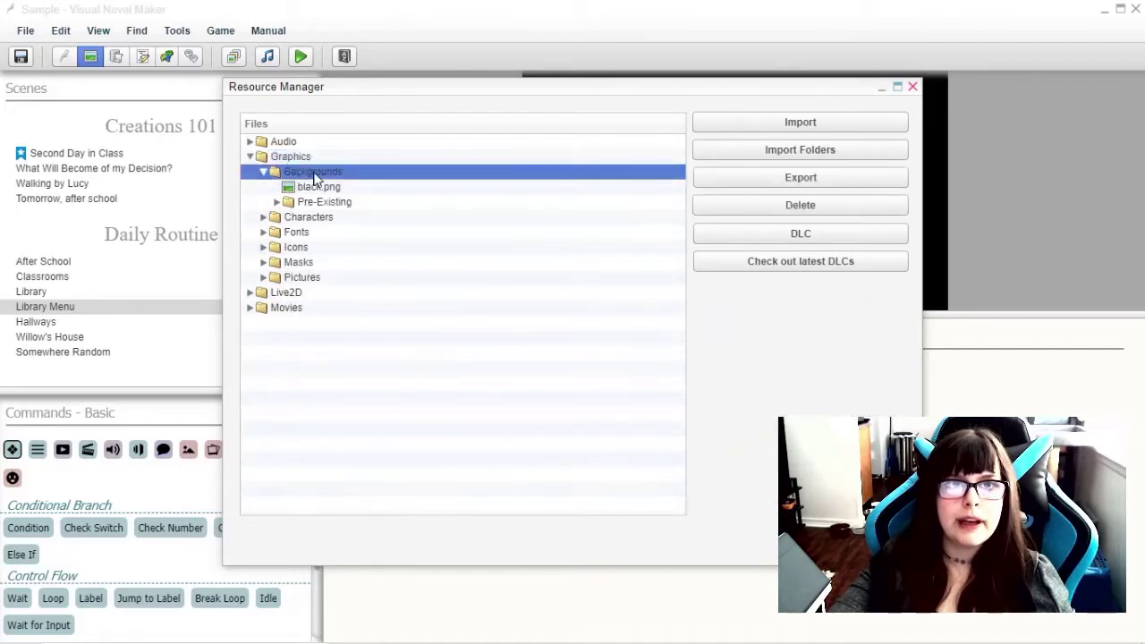
pyautogui.click(706, 123)
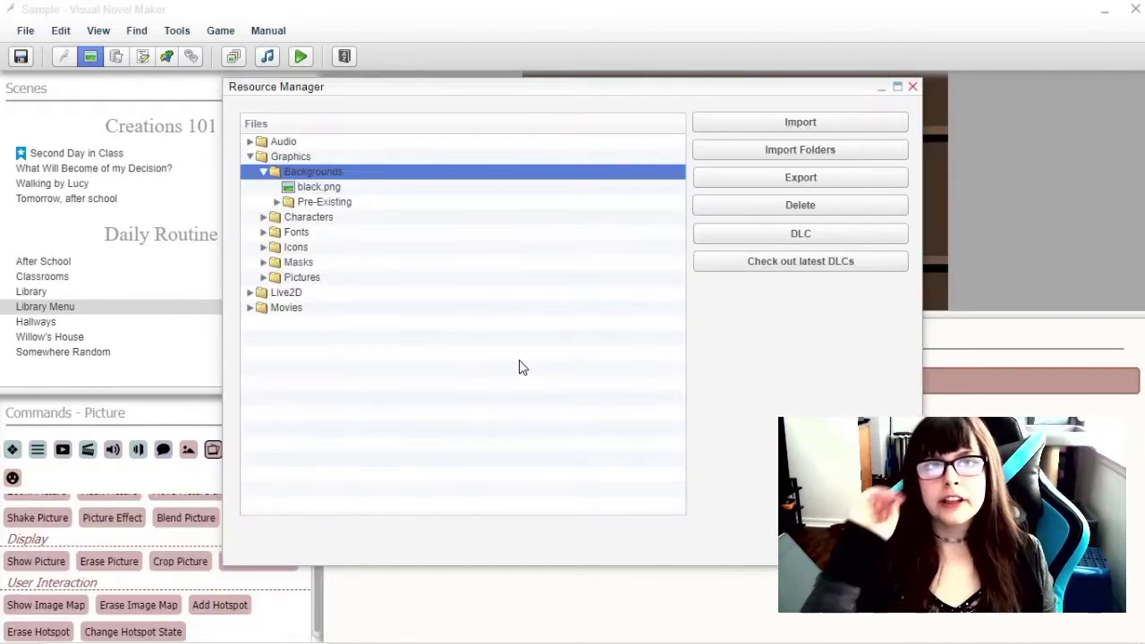
pyautogui.click(738, 128)
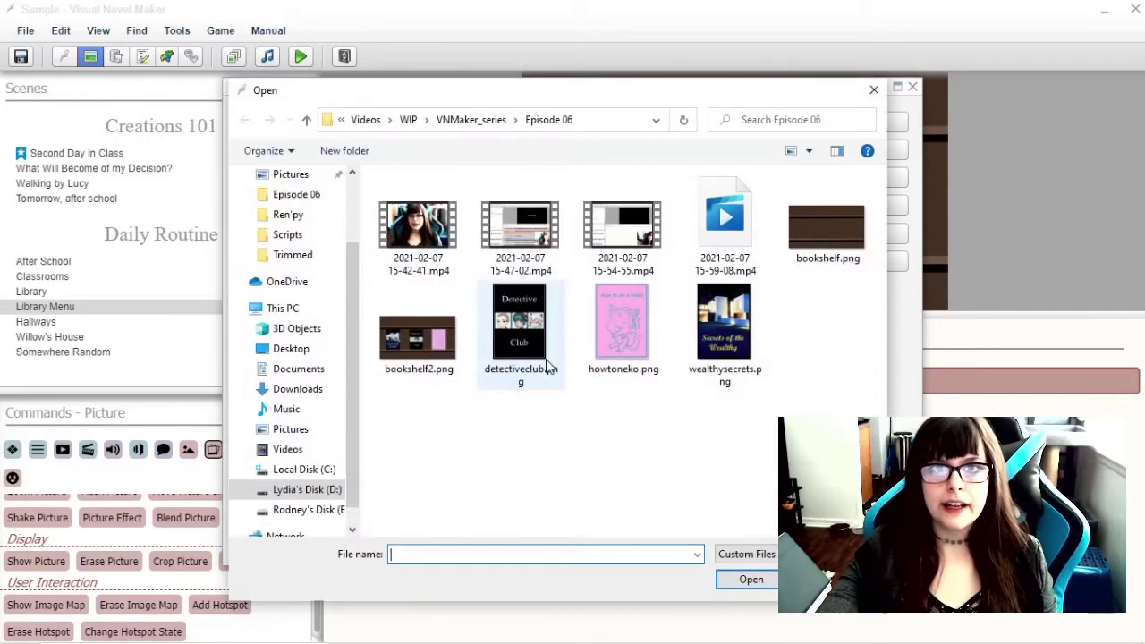
pyautogui.click(415, 342)
pyautogui.click(748, 578)
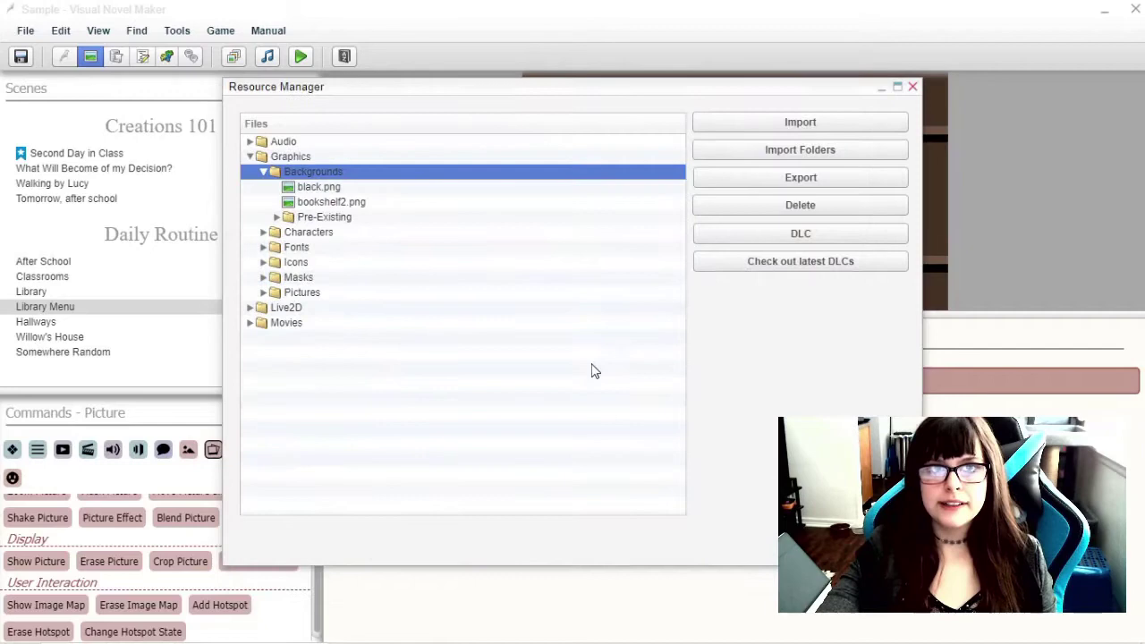
pyautogui.click(331, 202)
pyautogui.click(864, 519)
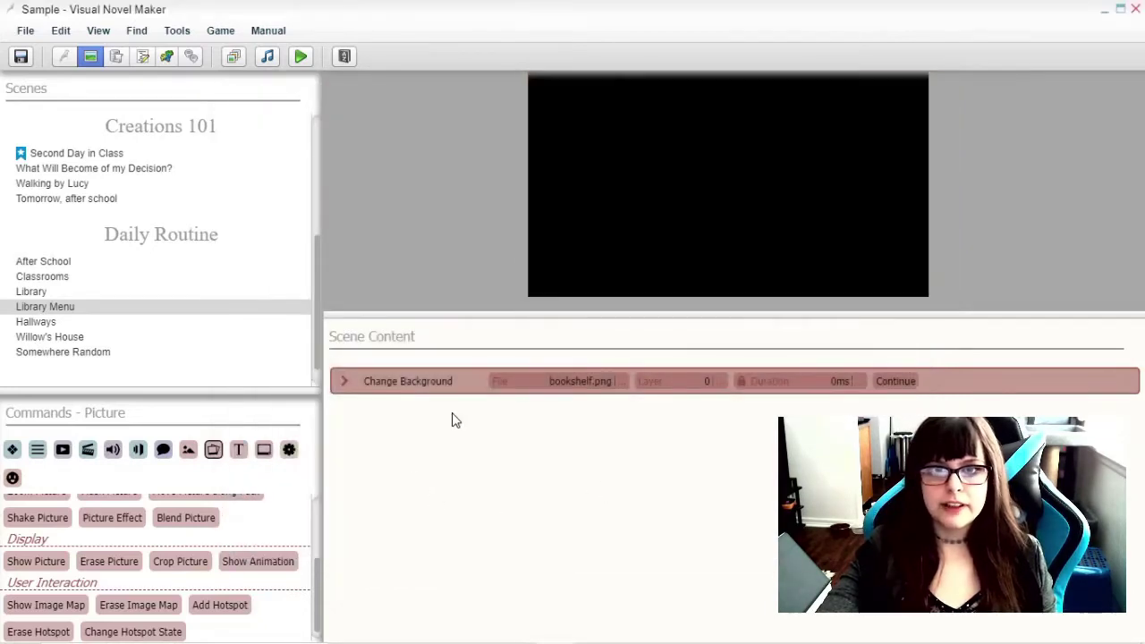
# - Set the Library Menu scene's Change Background command to bookshelf2.png and resize the preview area
pyautogui.moveTo(600, 317); pyautogui.dragTo(434, 614)
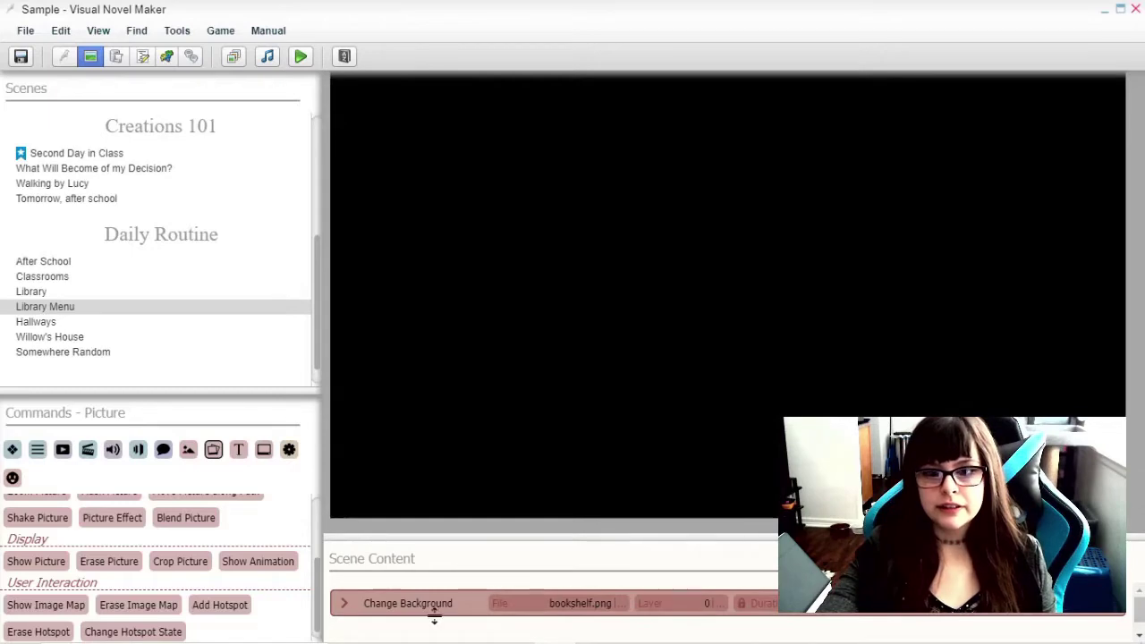
pyautogui.click(547, 604)
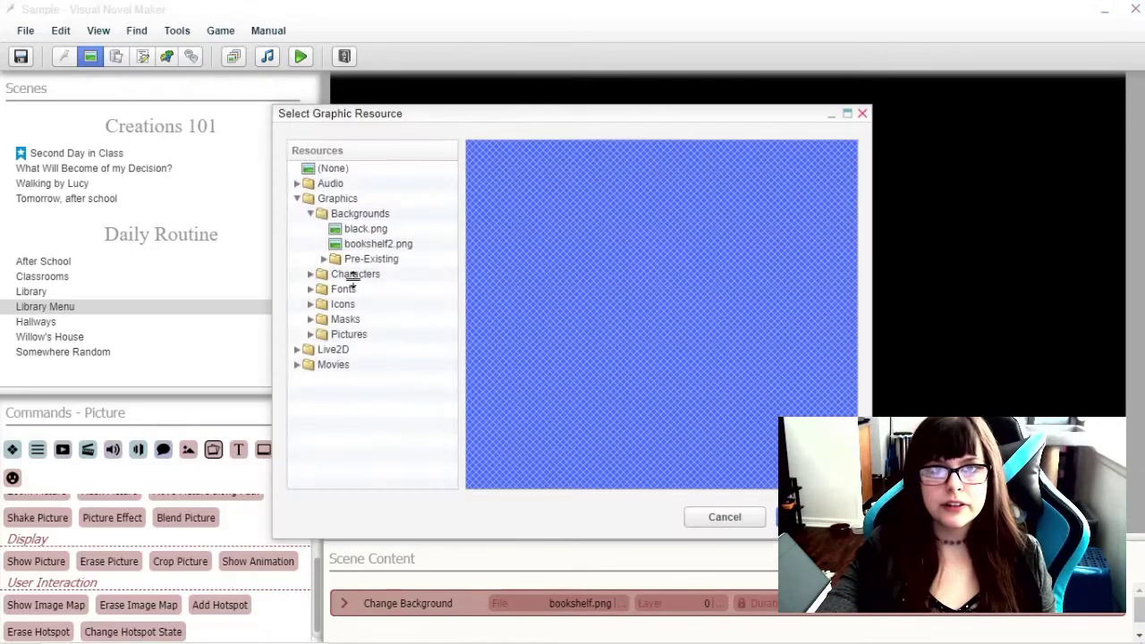
pyautogui.click(368, 243)
pyautogui.click(772, 517)
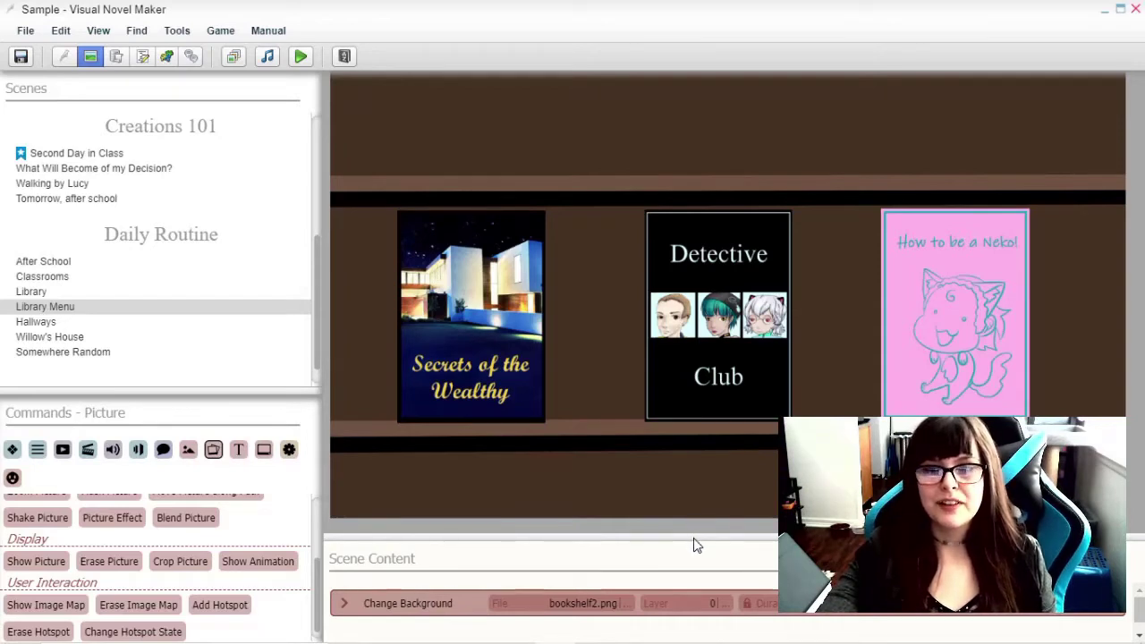
pyautogui.moveTo(693, 538); pyautogui.dragTo(506, 525)
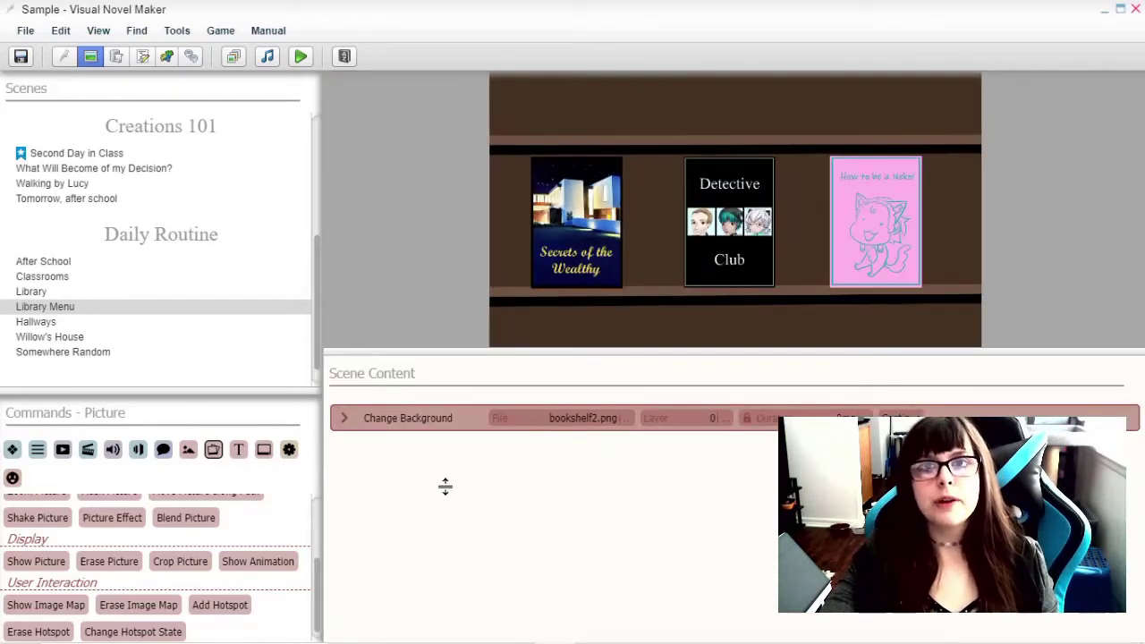
# - Add a Show Image Map command after Change Background in the Library Menu scene
pyautogui.moveTo(315, 583); pyautogui.dragTo(329, 517)
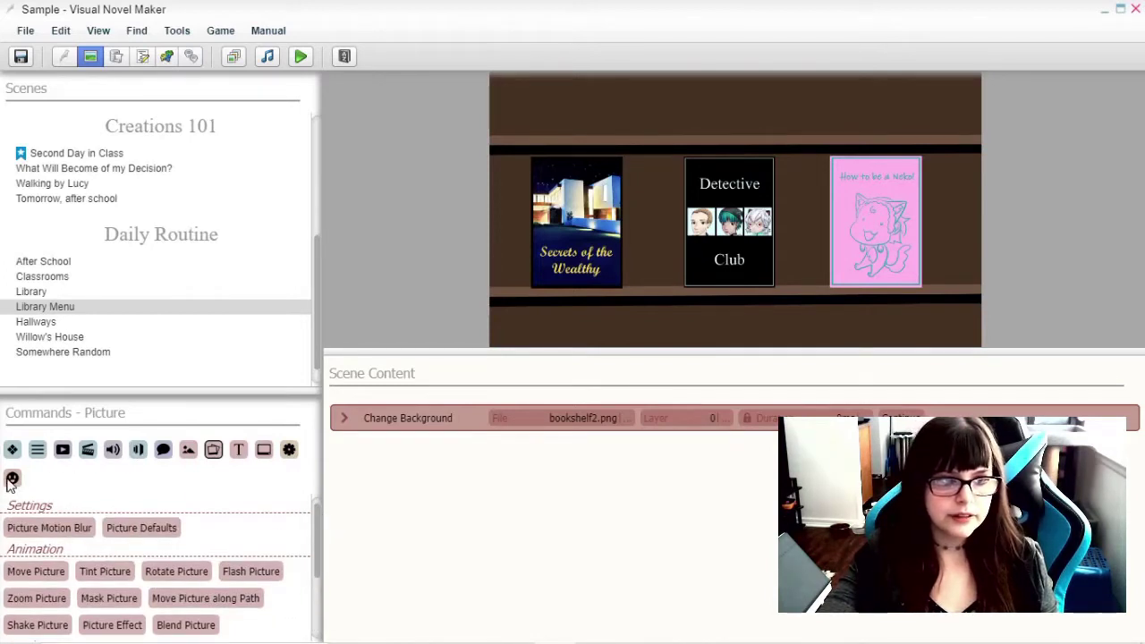
pyautogui.scroll(-3, 197, 524)
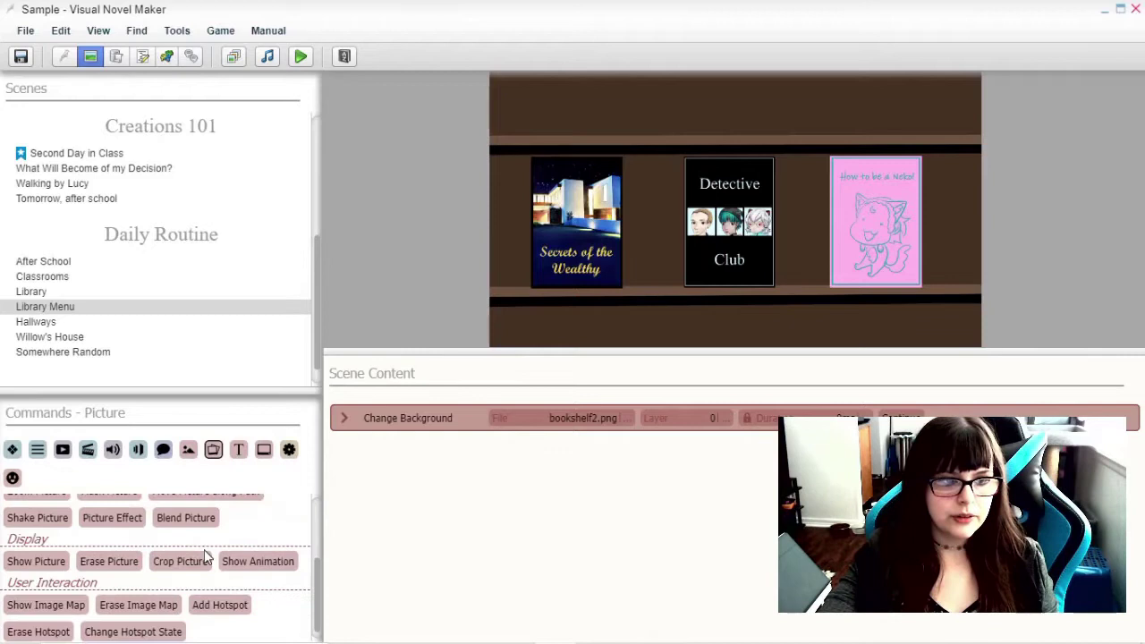
pyautogui.click(49, 606)
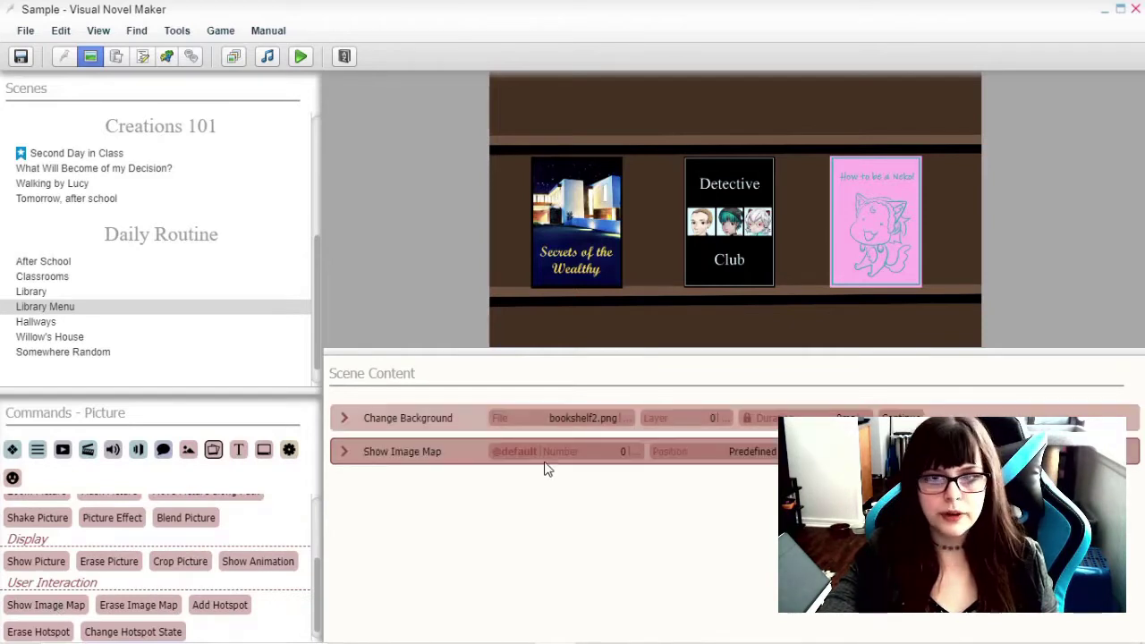
# - Set the Show Image Map command's Ground state to bookshelf2.png from Graphics/Backgrounds
pyautogui.click(346, 451)
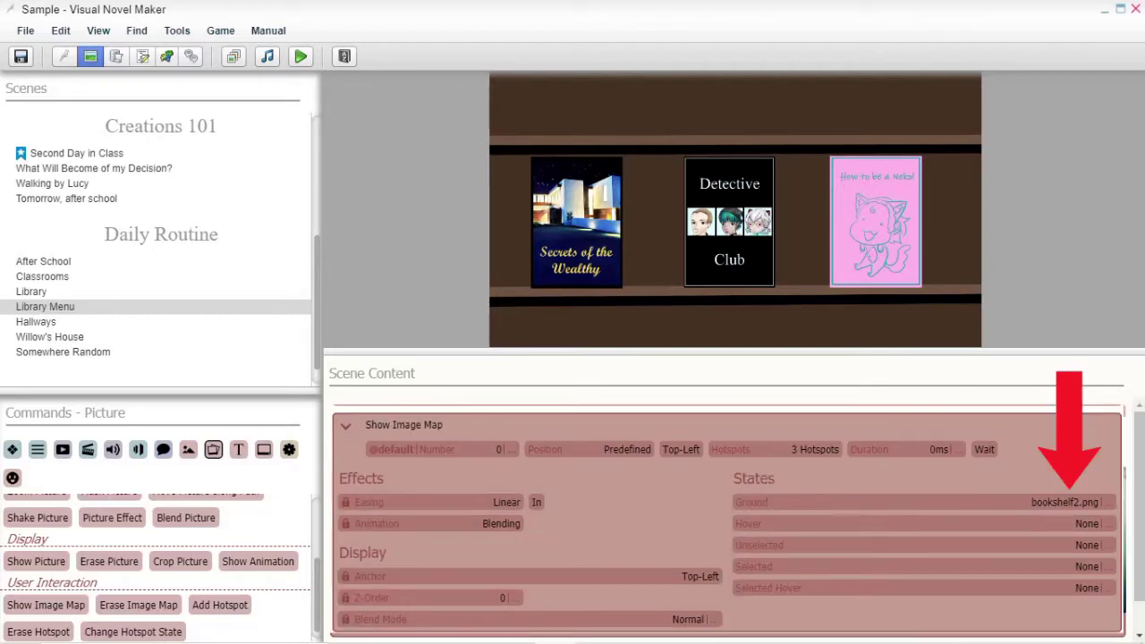
pyautogui.click(1107, 502)
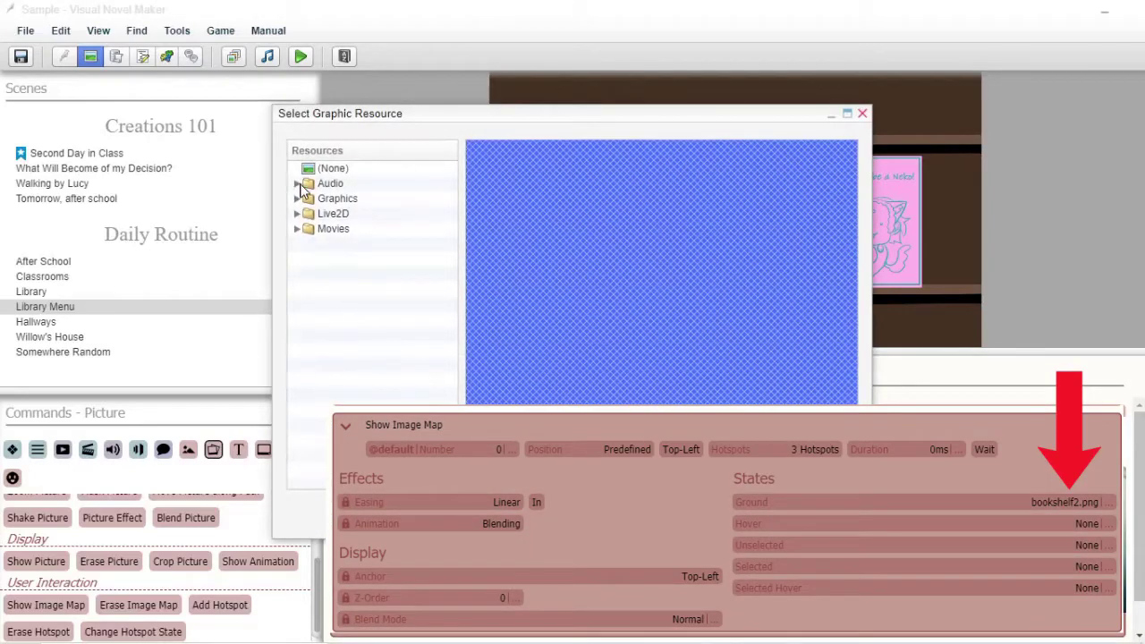
pyautogui.click(296, 185)
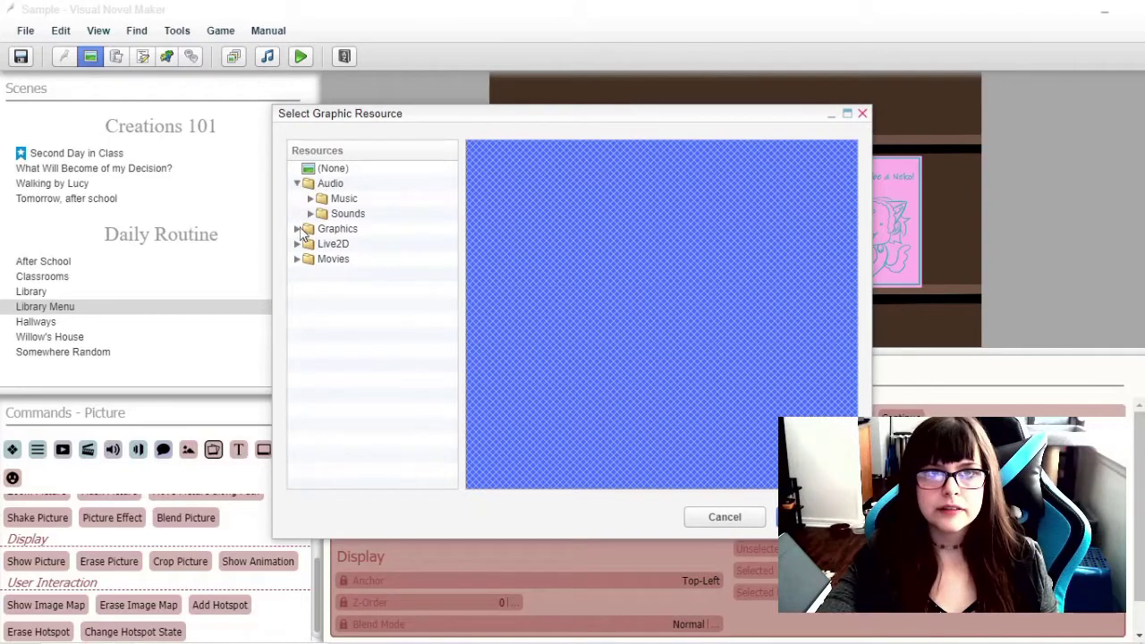
pyautogui.click(297, 229)
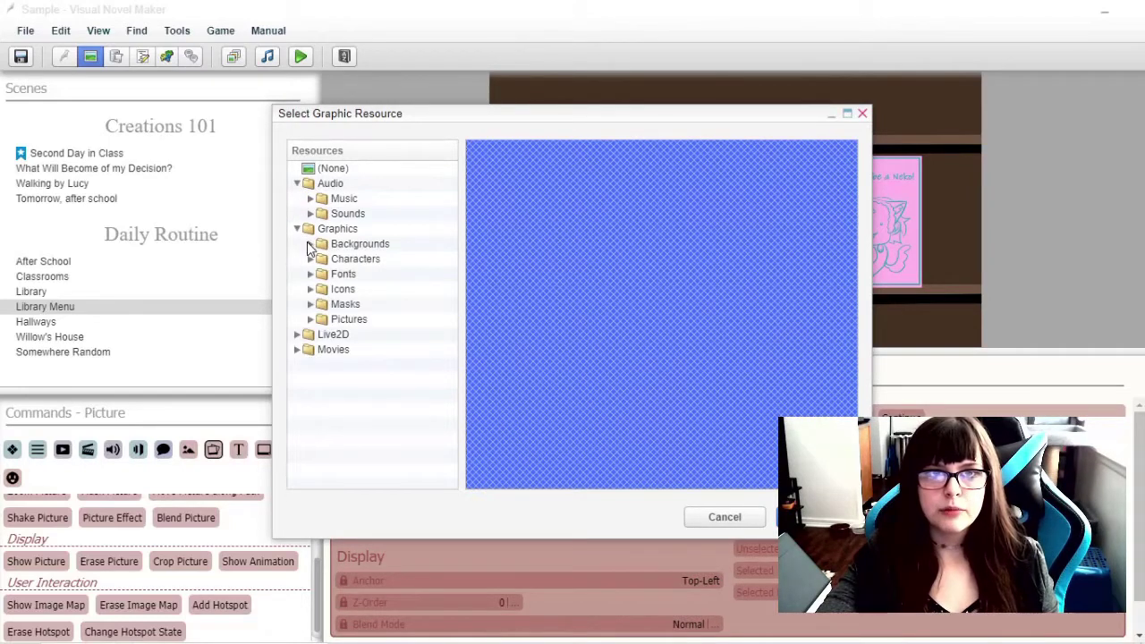
pyautogui.click(310, 244)
pyautogui.click(362, 274)
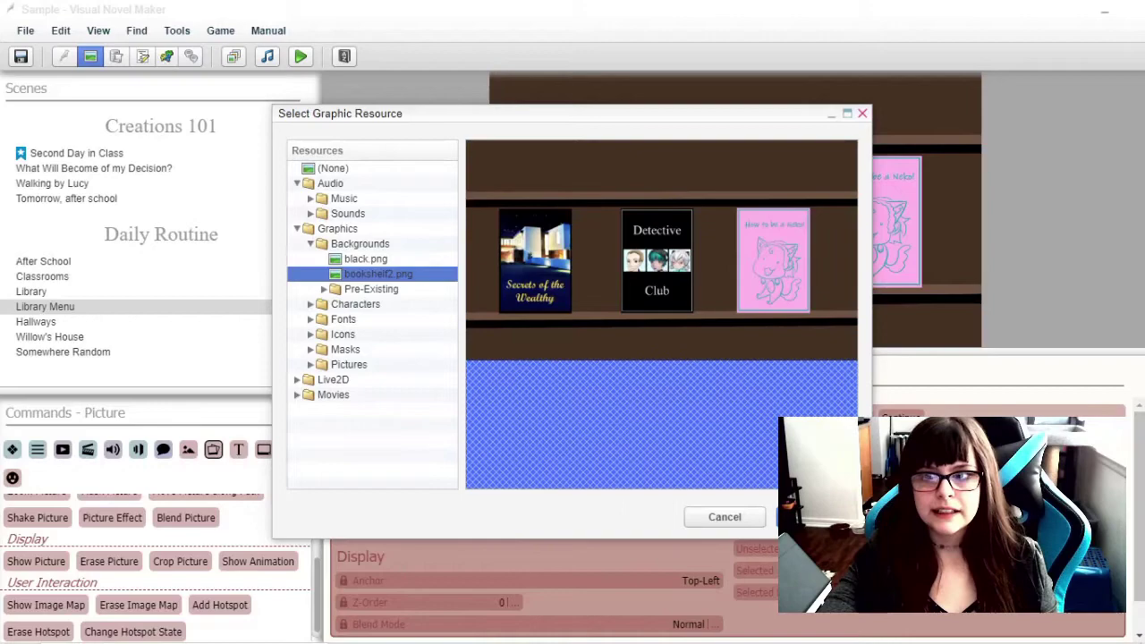
pyautogui.click(805, 517)
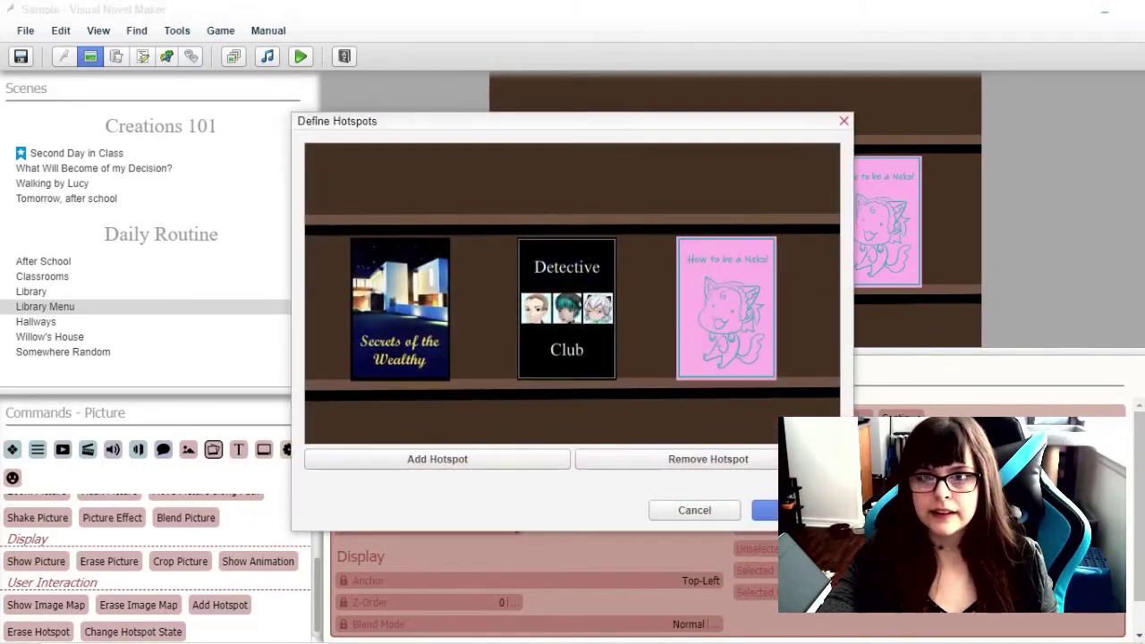
# - Add three hotspots to the image map and place one over each of the three book covers
pyautogui.click(462, 471)
pyautogui.click(462, 471)
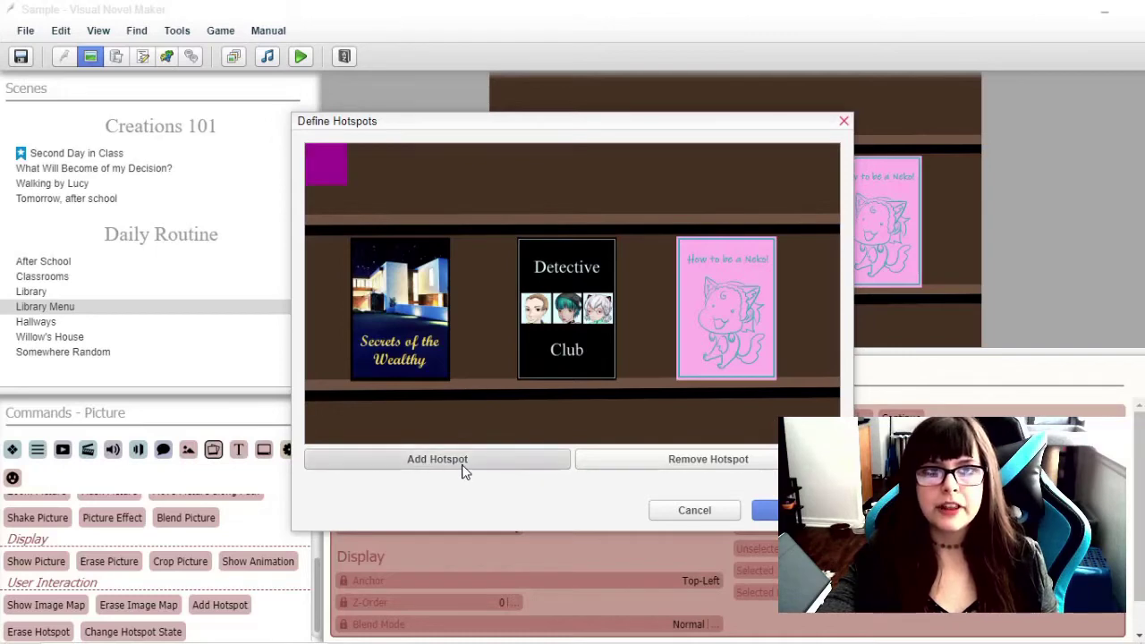
pyautogui.moveTo(320, 179); pyautogui.dragTo(741, 306)
pyautogui.moveTo(326, 182); pyautogui.dragTo(542, 283)
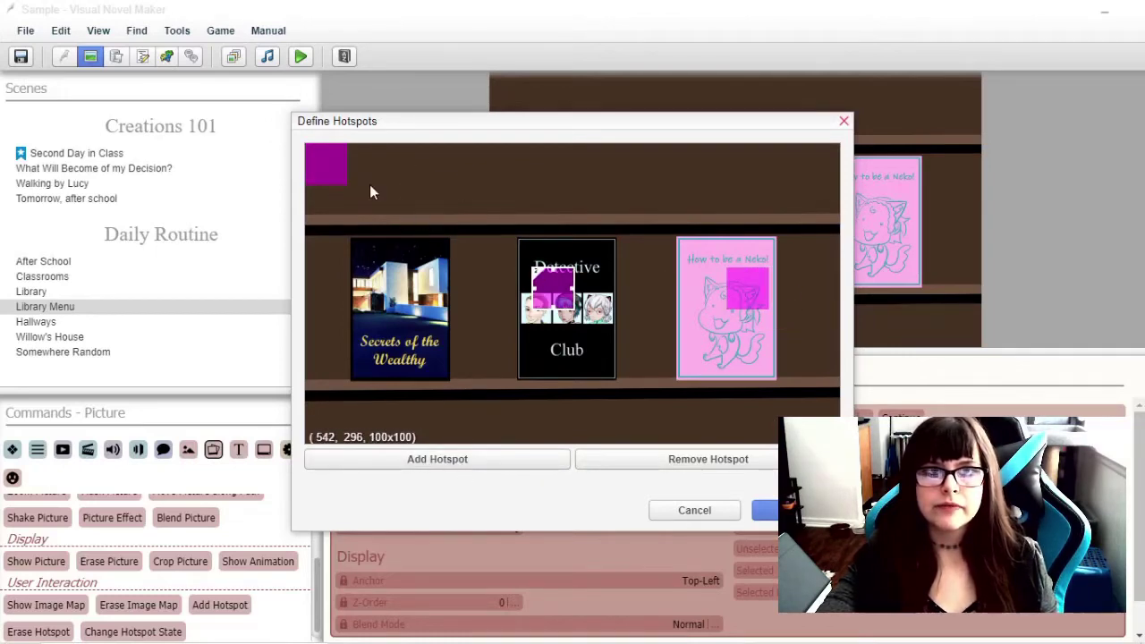
pyautogui.moveTo(333, 174); pyautogui.dragTo(420, 240)
# - Stretch the three hotspots to cover the full book covers, each about 232 x 334, and accept the hotspot definitions
pyautogui.moveTo(370, 269); pyautogui.dragTo(350, 268)
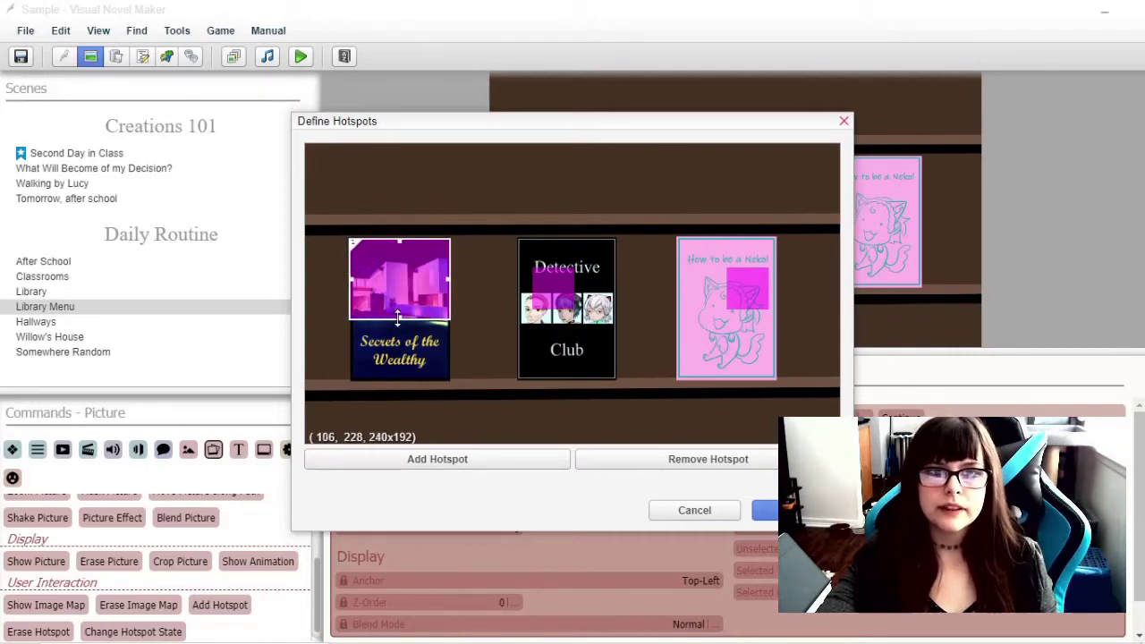
pyautogui.moveTo(398, 316); pyautogui.dragTo(399, 380)
pyautogui.click(553, 286)
pyautogui.moveTo(574, 286); pyautogui.dragTo(572, 240)
pyautogui.moveTo(532, 286); pyautogui.dragTo(566, 378)
pyautogui.moveTo(727, 287); pyautogui.dragTo(677, 286)
pyautogui.moveTo(769, 286); pyautogui.dragTo(728, 235)
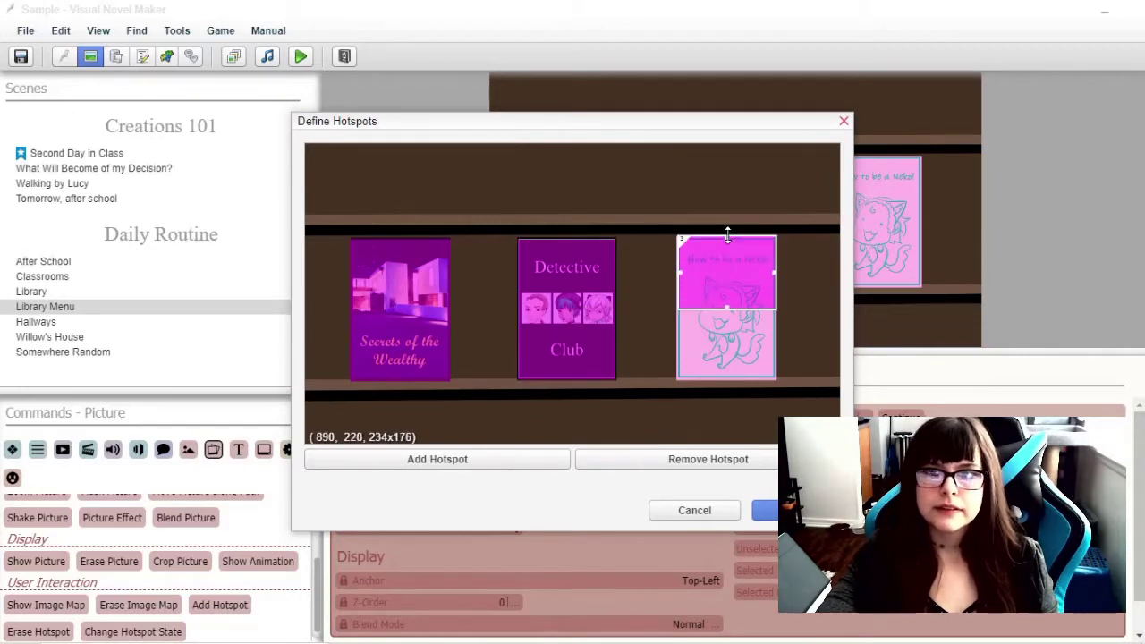
pyautogui.moveTo(727, 308); pyautogui.dragTo(726, 377)
pyautogui.click(775, 510)
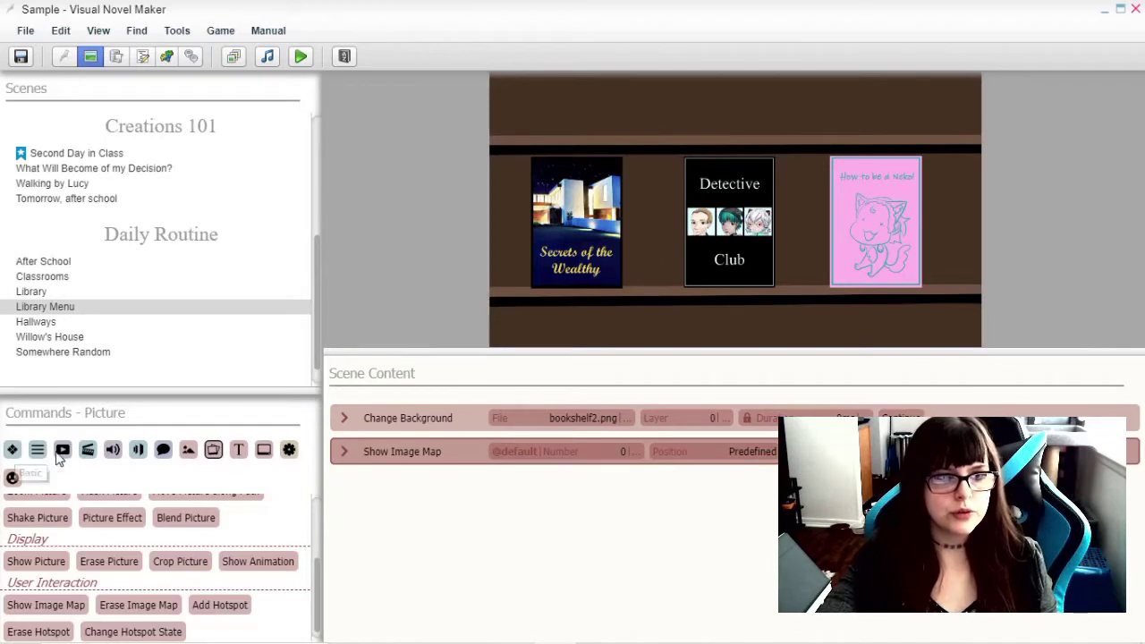
# - Add three Label commands below the Show Image Map command
pyautogui.click(13, 449)
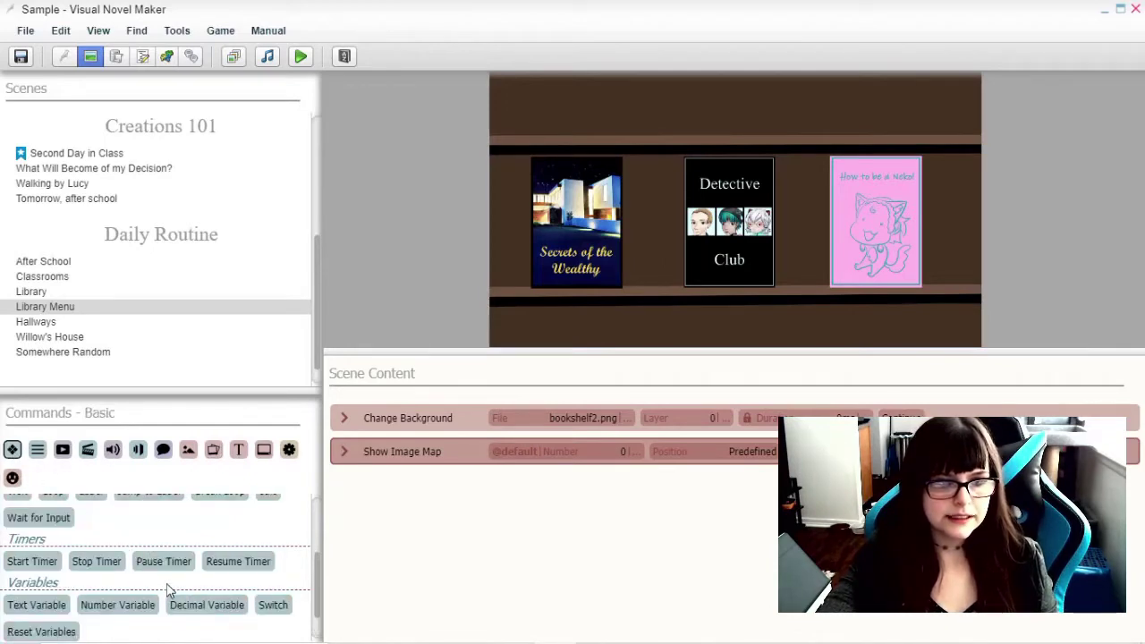
pyautogui.scroll(2, 125, 577)
pyautogui.click(92, 575)
pyautogui.click(92, 576)
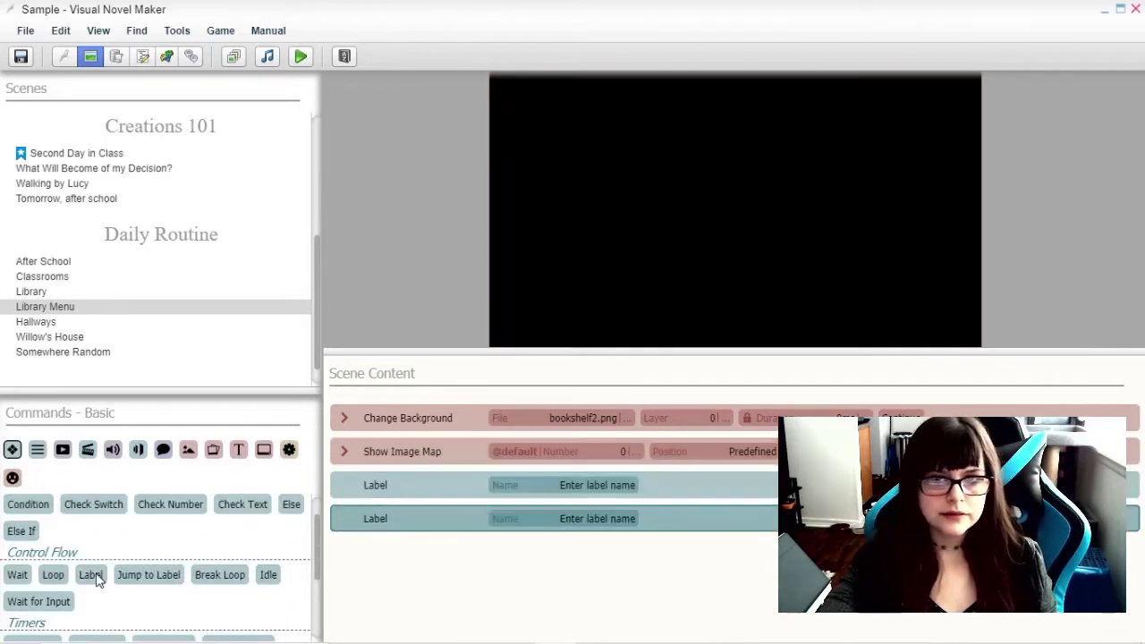
pyautogui.click(92, 576)
# - Name the three labels wealthy, detective and neko, in that order
pyautogui.click(582, 484)
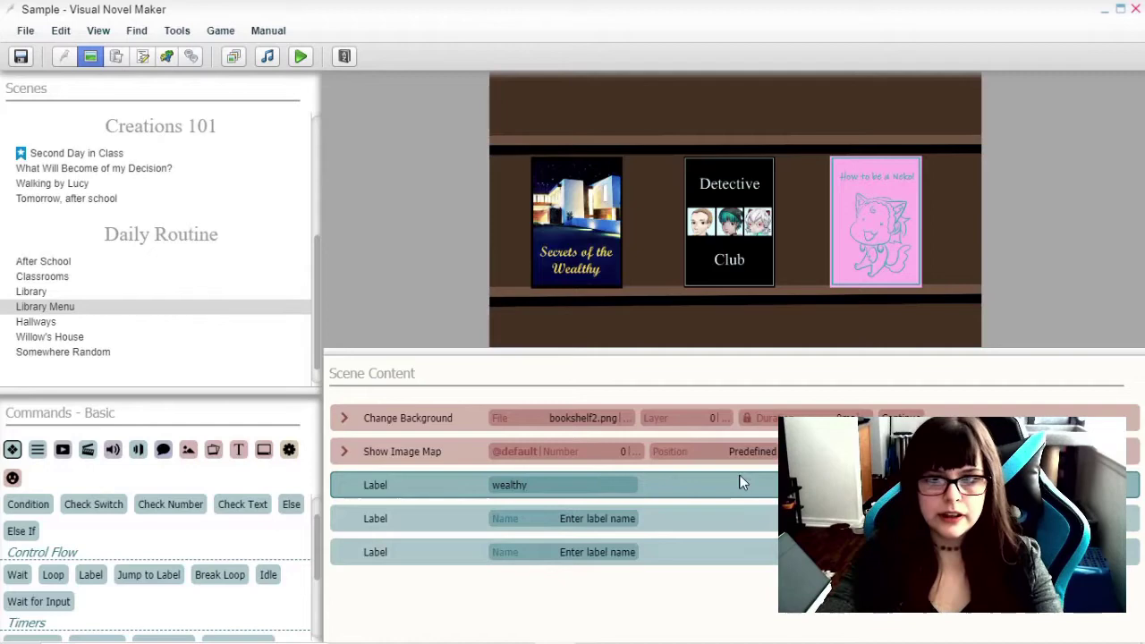
pyautogui.click(600, 519)
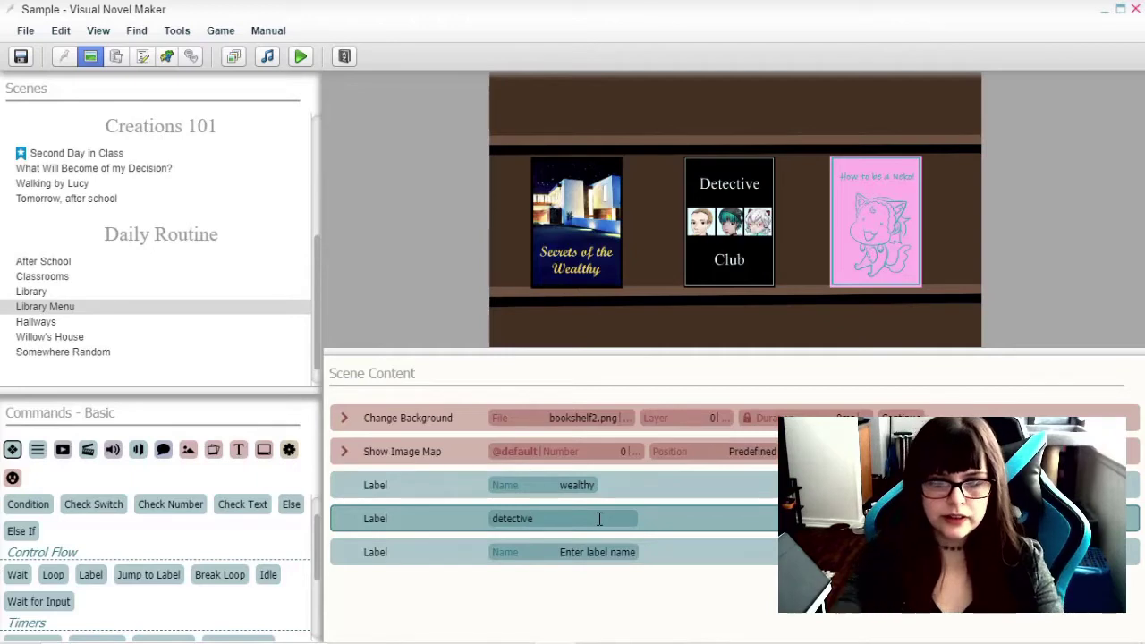
pyautogui.click(590, 552)
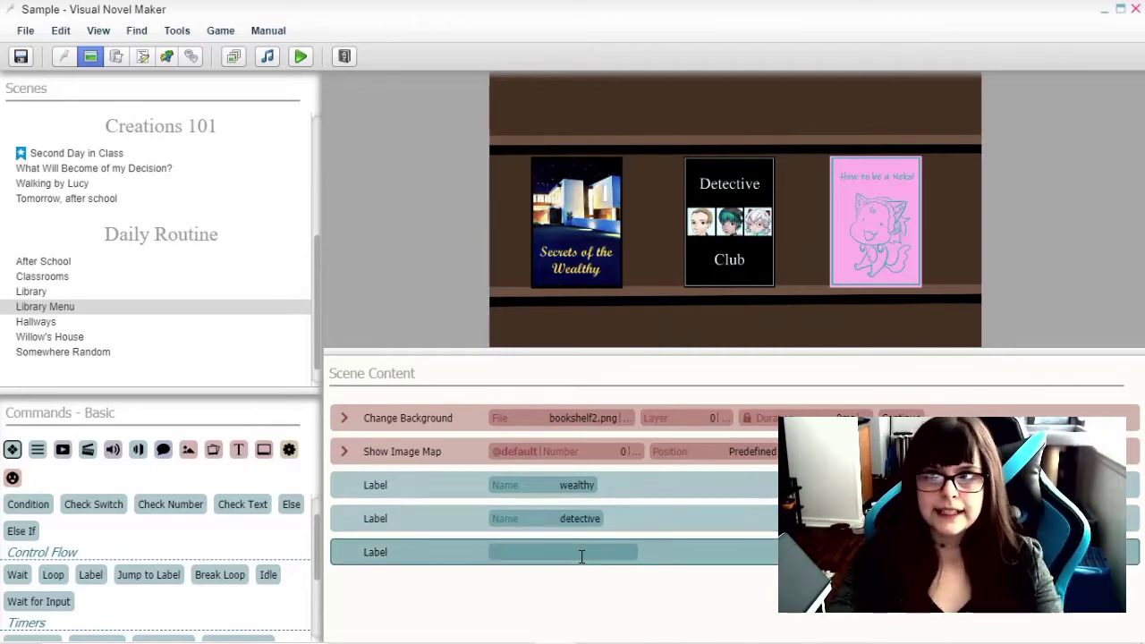
pyautogui.write('o')
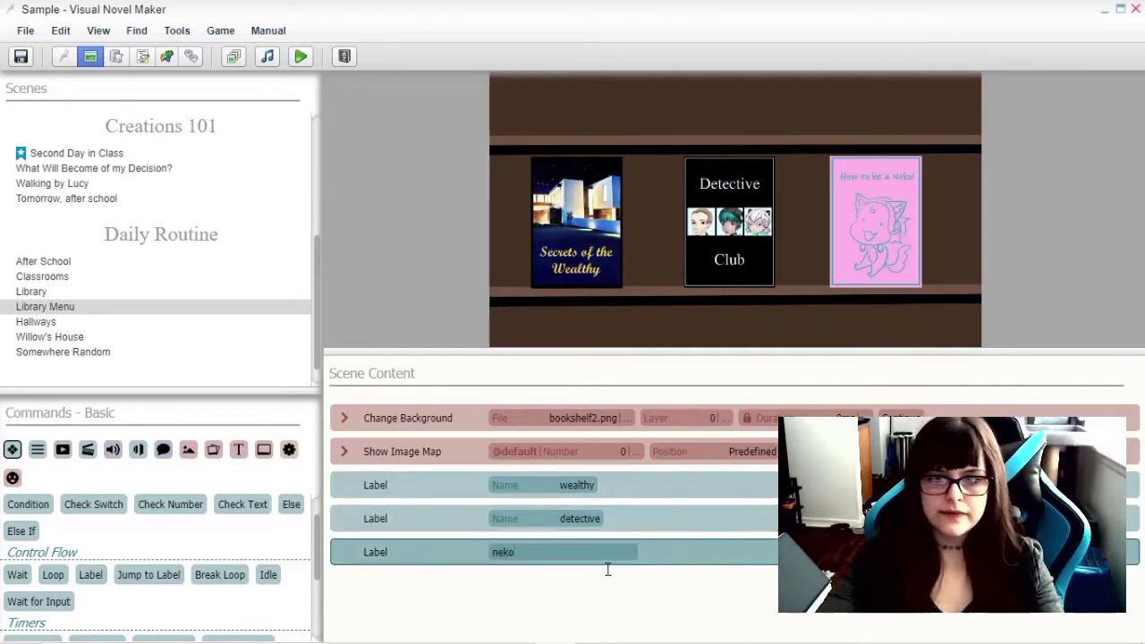
# - Reopen the image map's hotspots and make the Secrets of the Wealthy hotspot jump to the label wealthy
pyautogui.click(564, 451)
pyautogui.click(894, 451)
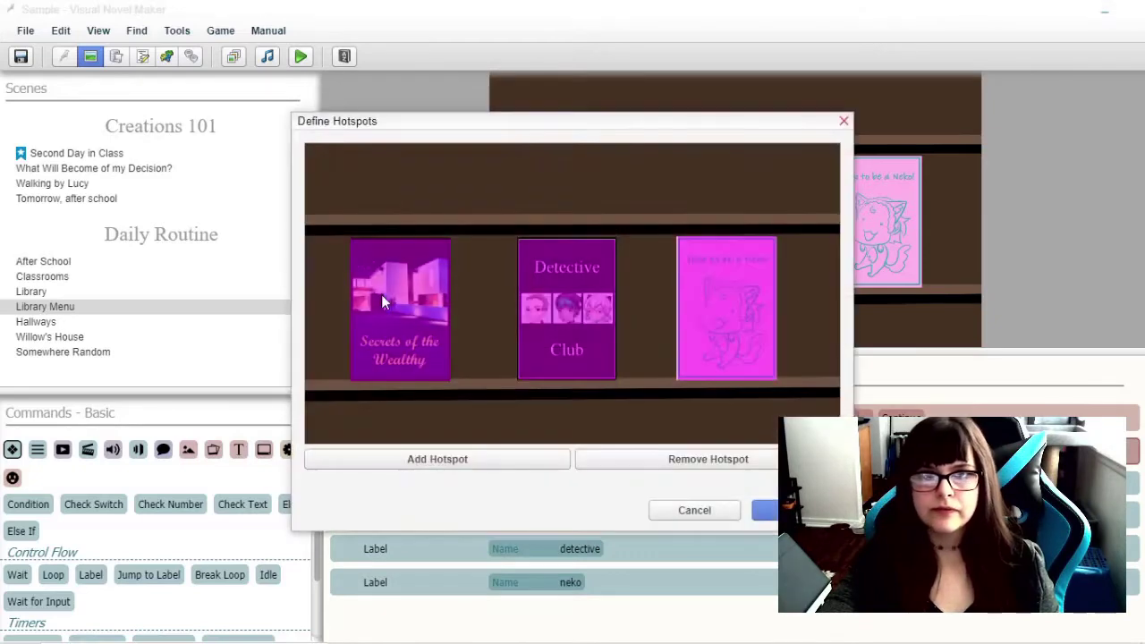
pyautogui.doubleClick(401, 287)
pyautogui.click(345, 265)
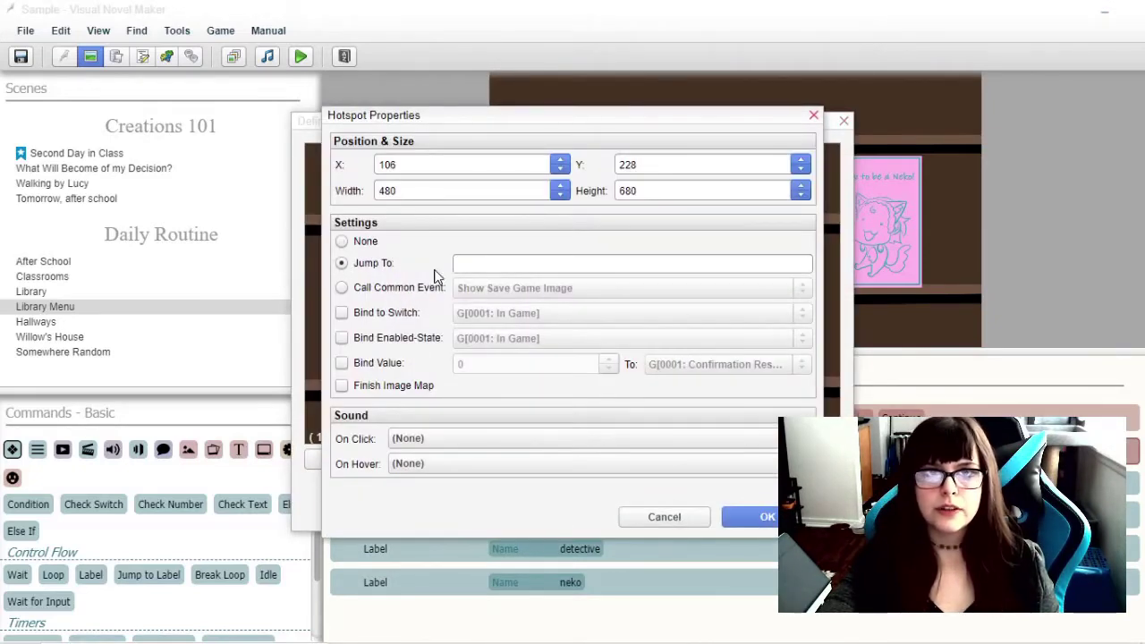
pyautogui.click(470, 261)
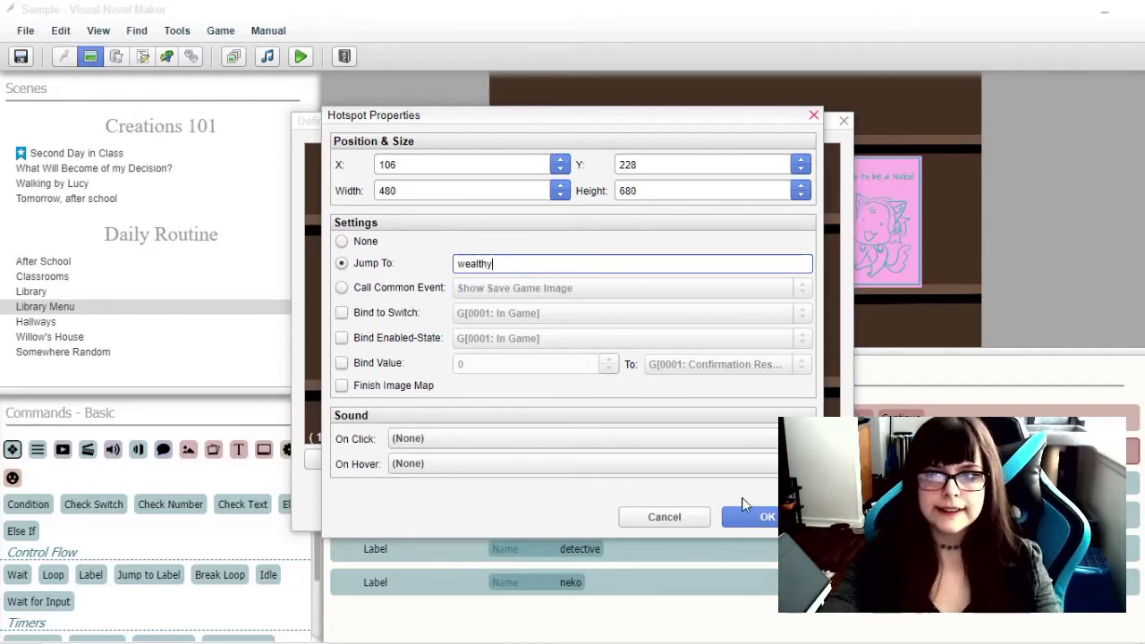
pyautogui.click(761, 514)
# - Make the Detective Club hotspot jump to the label detective
pyautogui.doubleClick(608, 262)
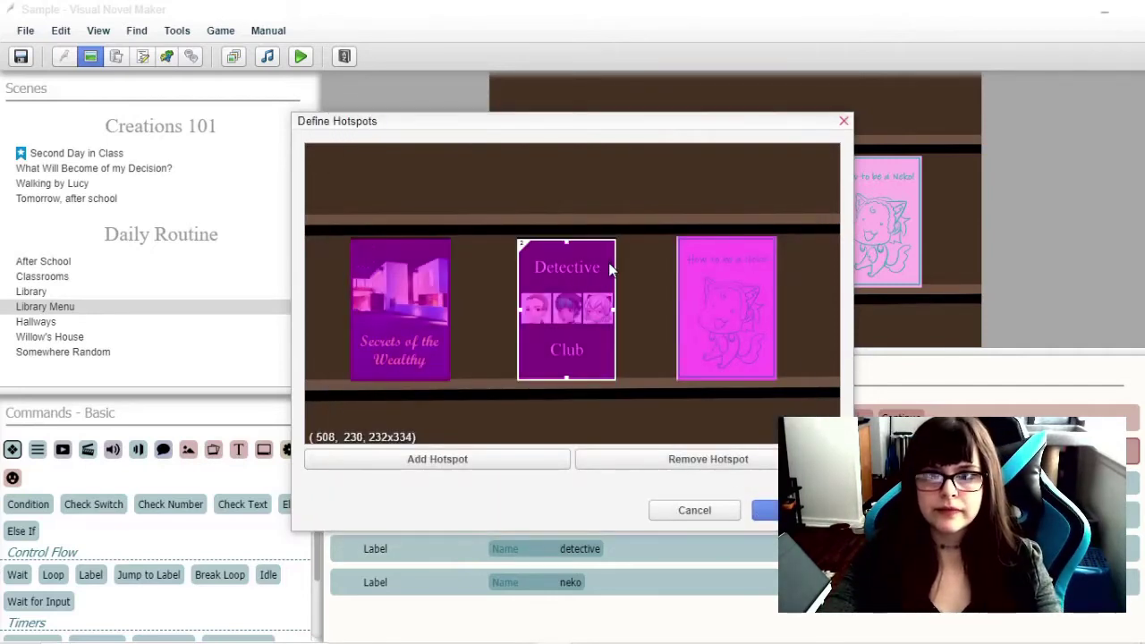
pyautogui.click(342, 258)
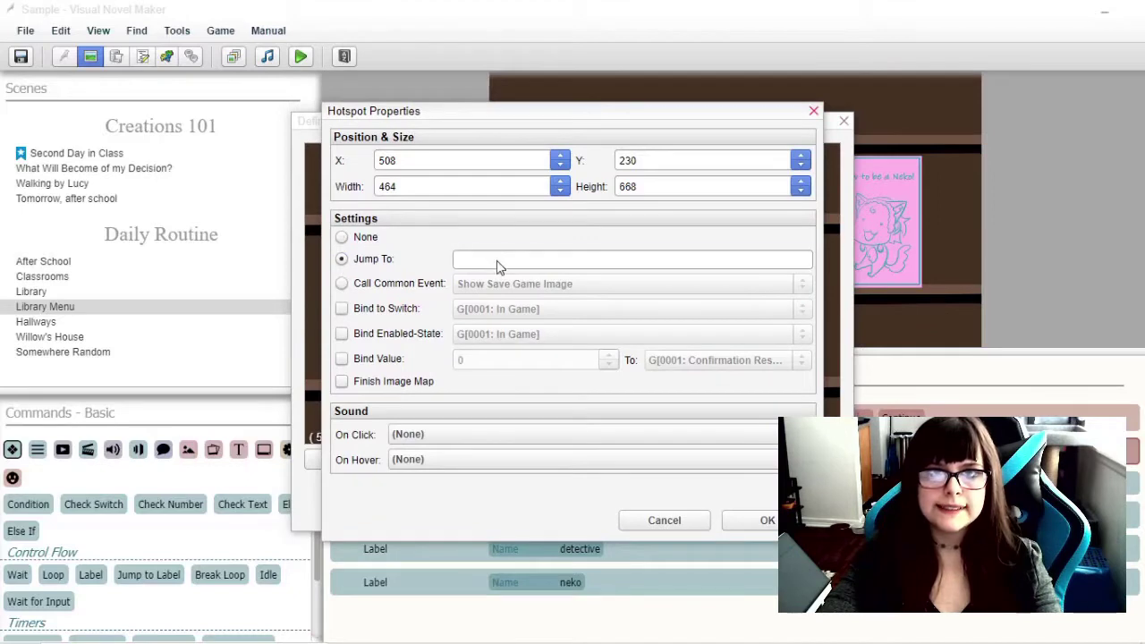
pyautogui.click(497, 260)
pyautogui.write('dete')
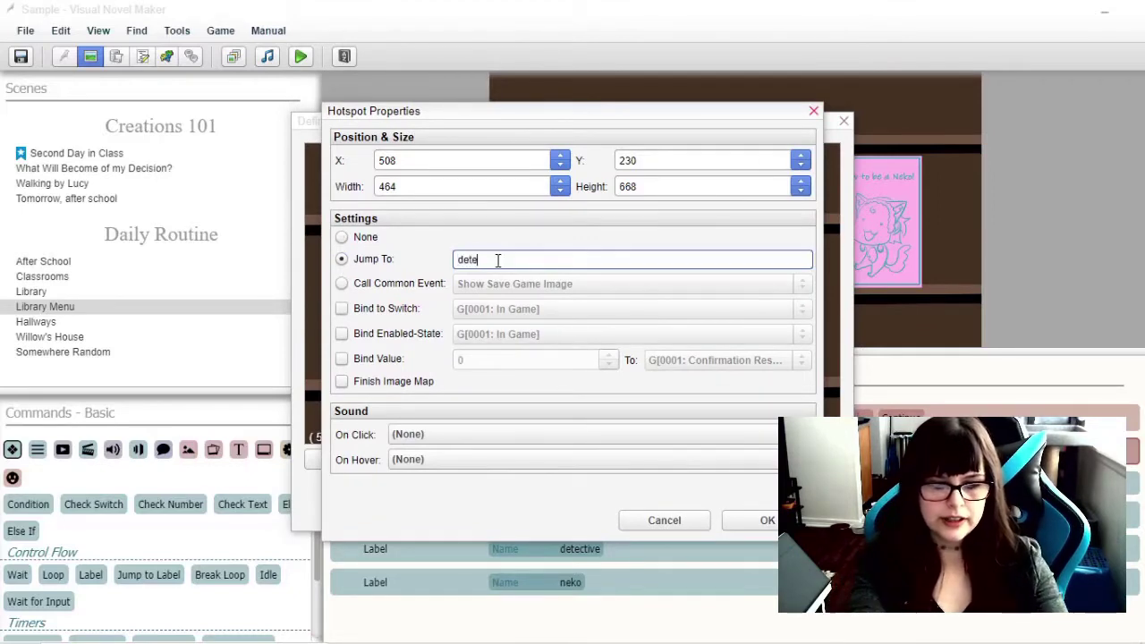
pyautogui.write('ctiv')
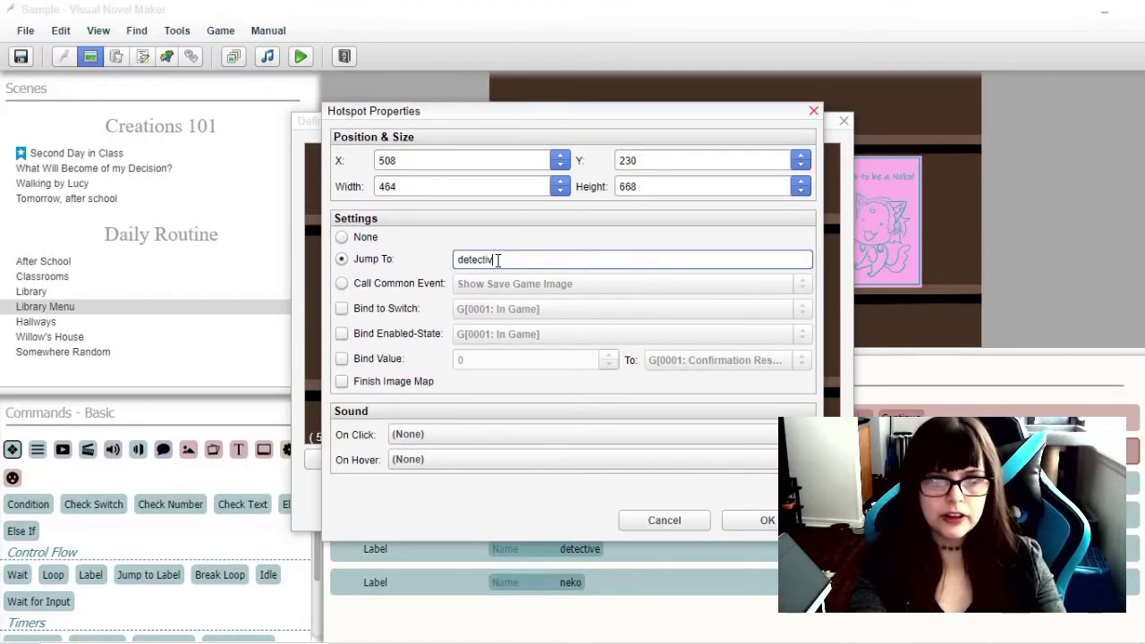
pyautogui.write('e')
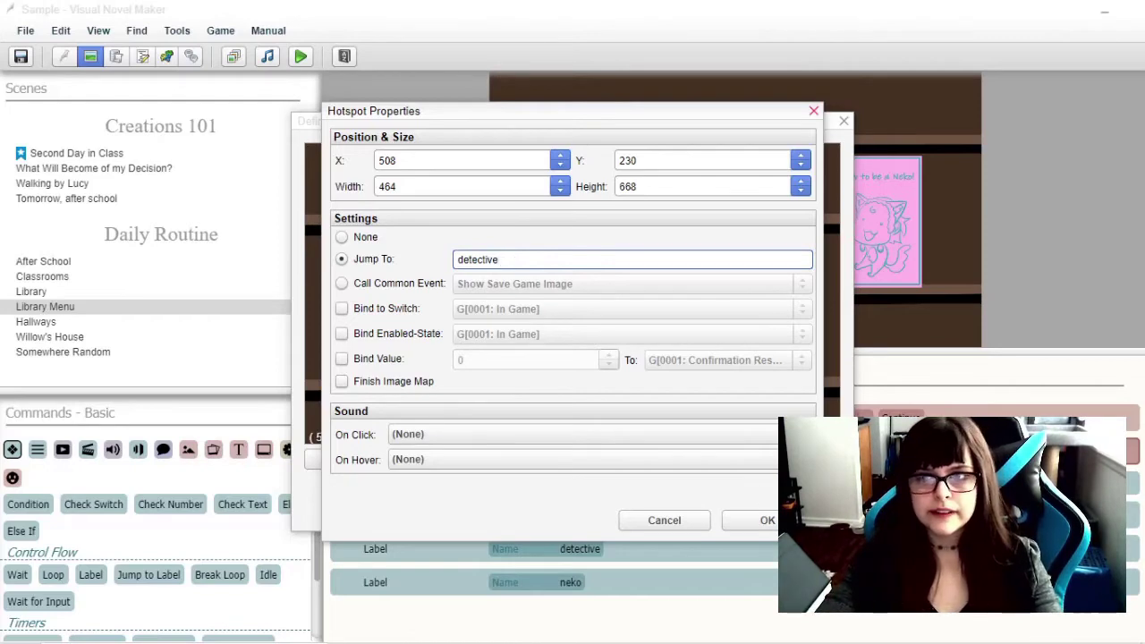
pyautogui.click(758, 520)
# - Make the How to be a Neko! hotspot jump to the label neko and accept the hotspot definitions
pyautogui.doubleClick(747, 289)
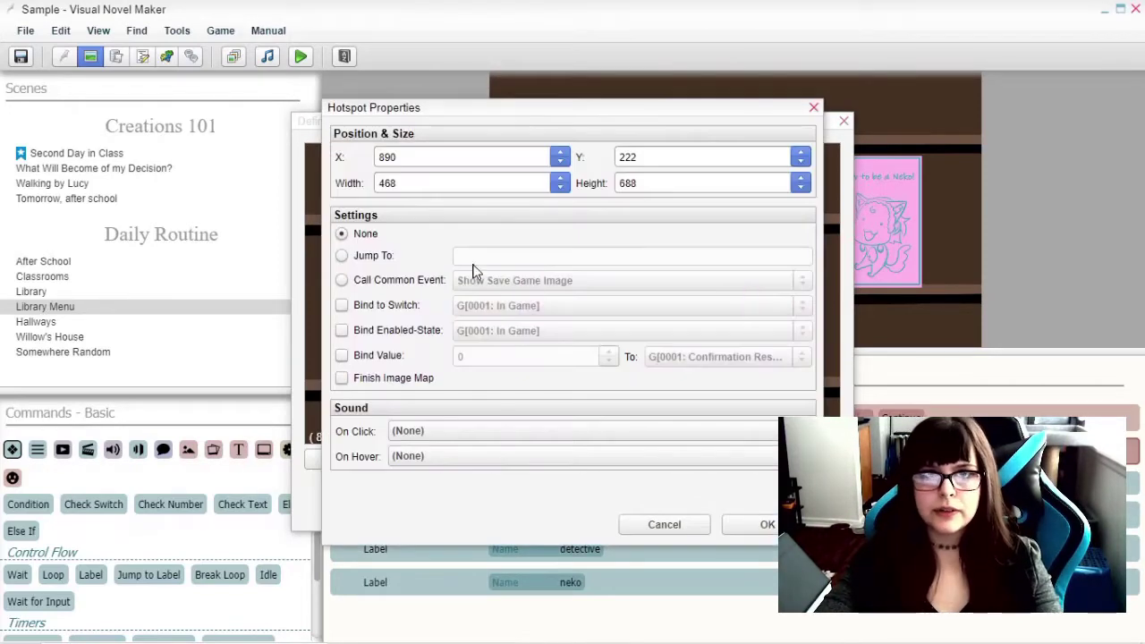
pyautogui.click(342, 256)
pyautogui.click(509, 258)
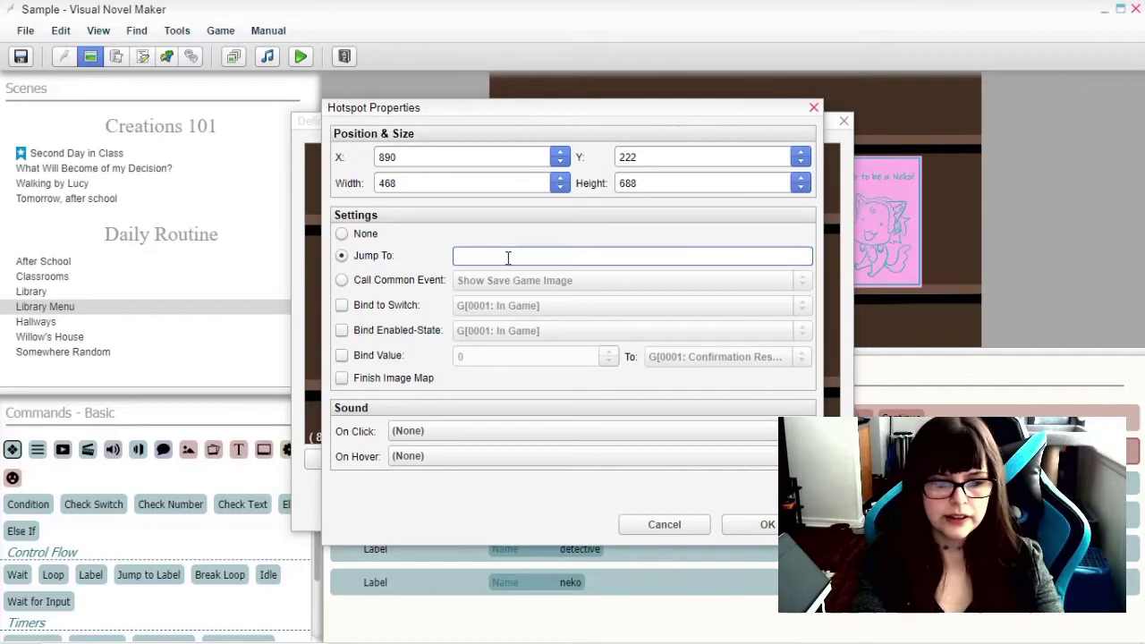
pyautogui.write('neko')
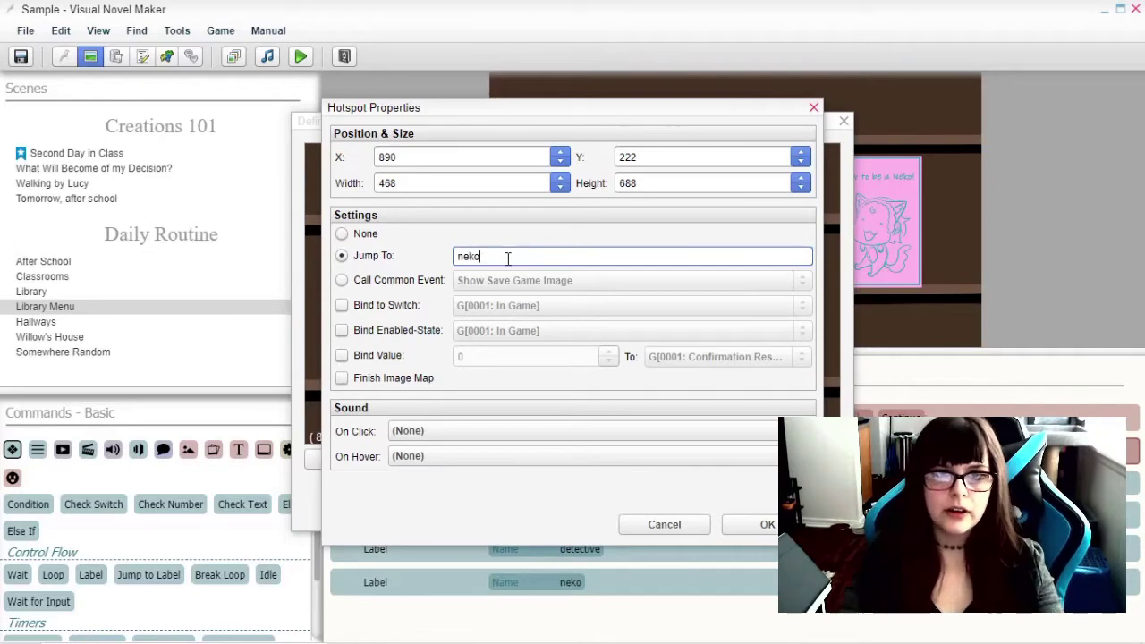
pyautogui.click(758, 525)
pyautogui.click(767, 510)
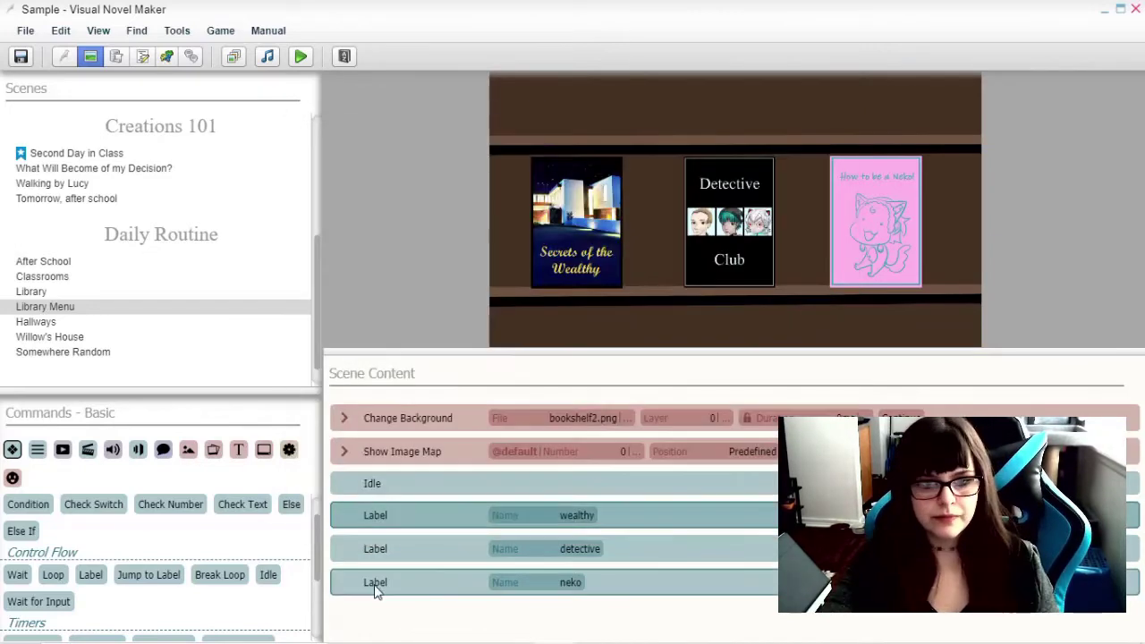
# - Add a fourth Label command after the neko label and name it common
pyautogui.click(93, 579)
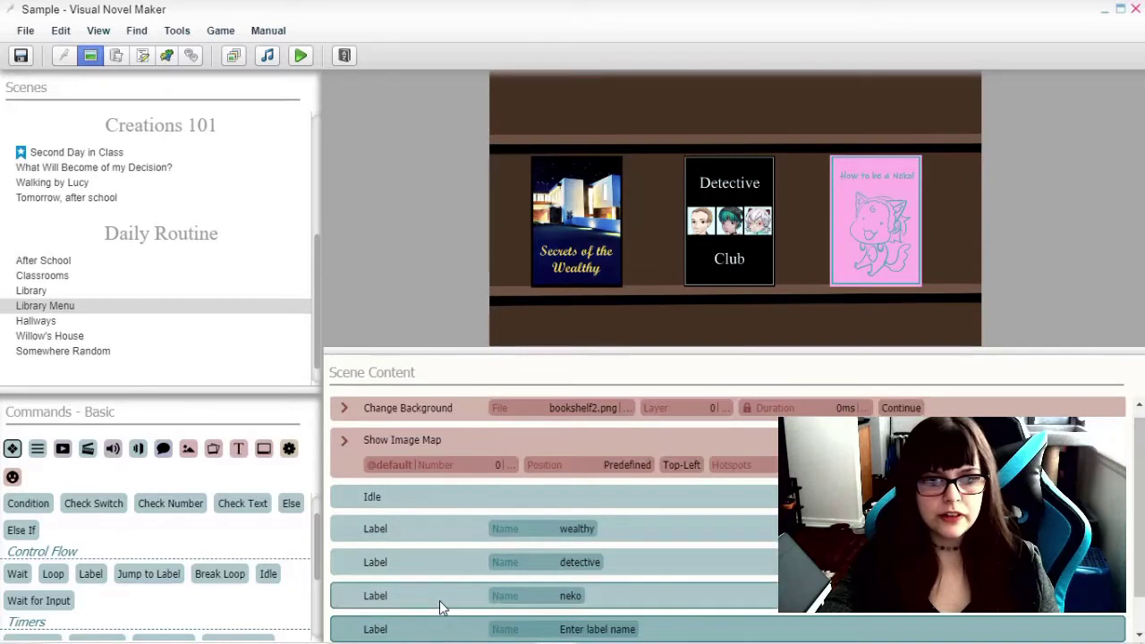
pyautogui.click(542, 630)
pyautogui.write('comment')
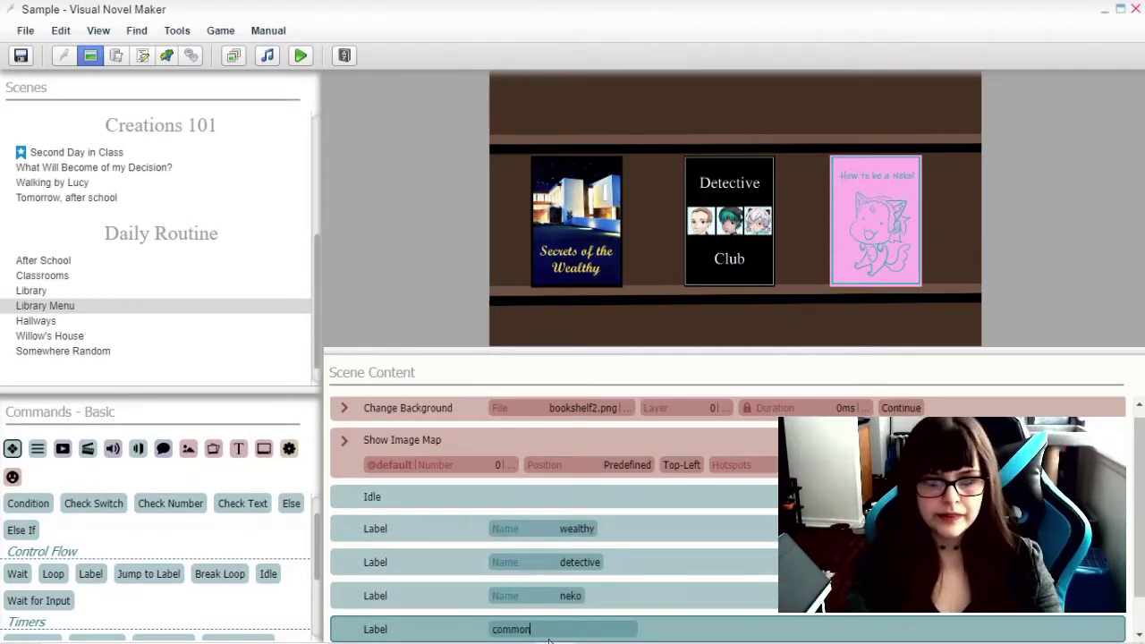
# - Add a Number Variable command under the wealthy label, targeting global variable 0006 named Secrets of the Wealthy
pyautogui.moveTo(120, 572); pyautogui.dragTo(536, 516)
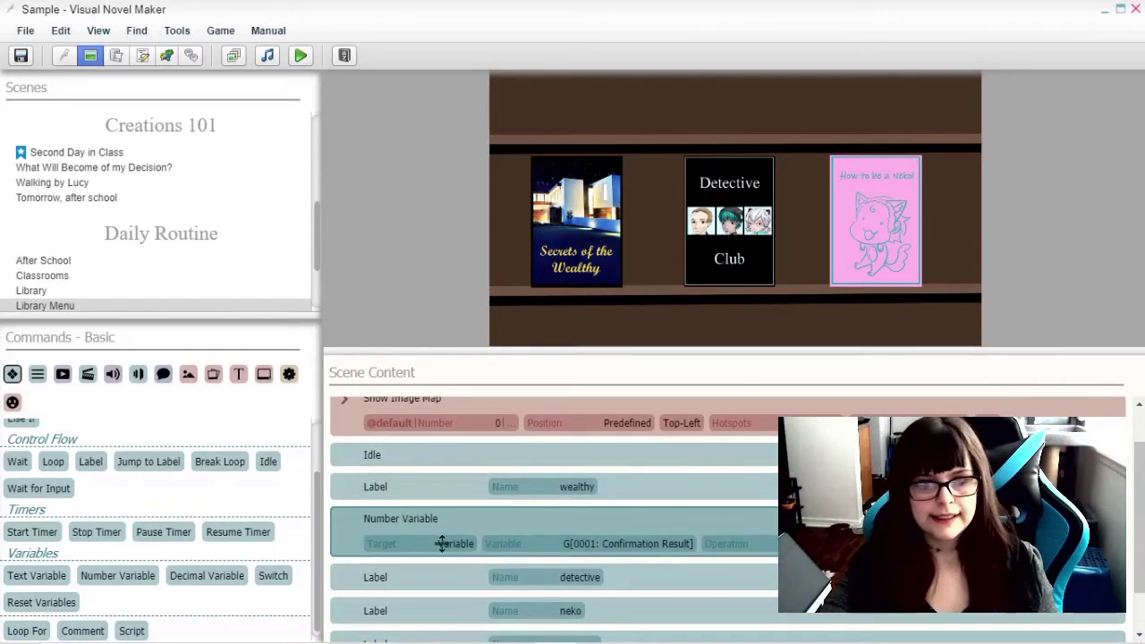
pyautogui.click(647, 544)
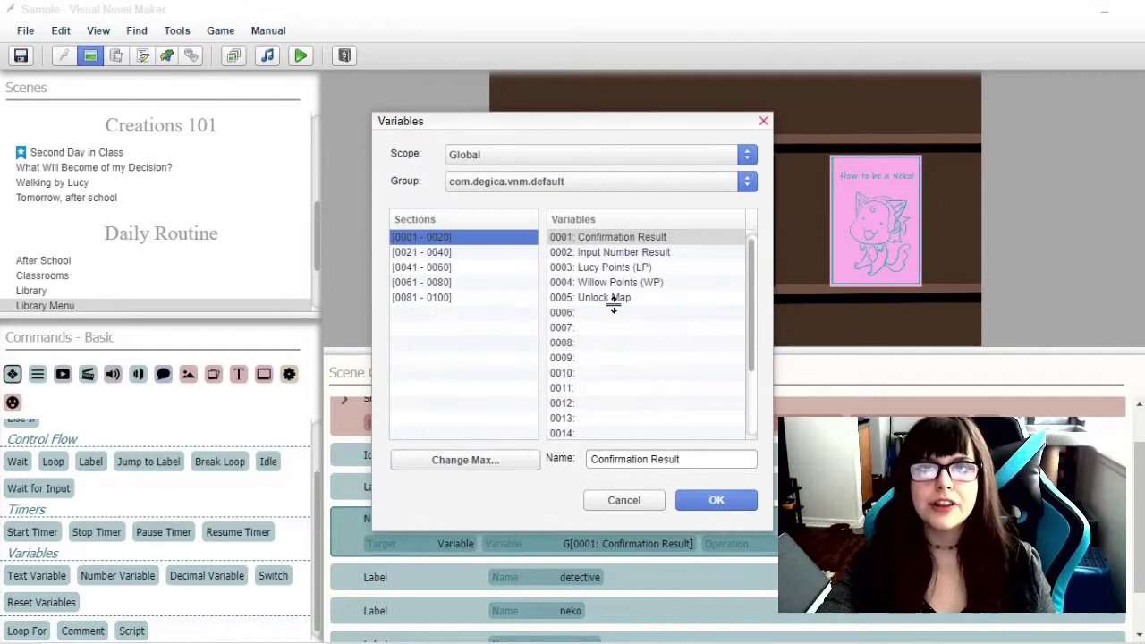
pyautogui.click(597, 313)
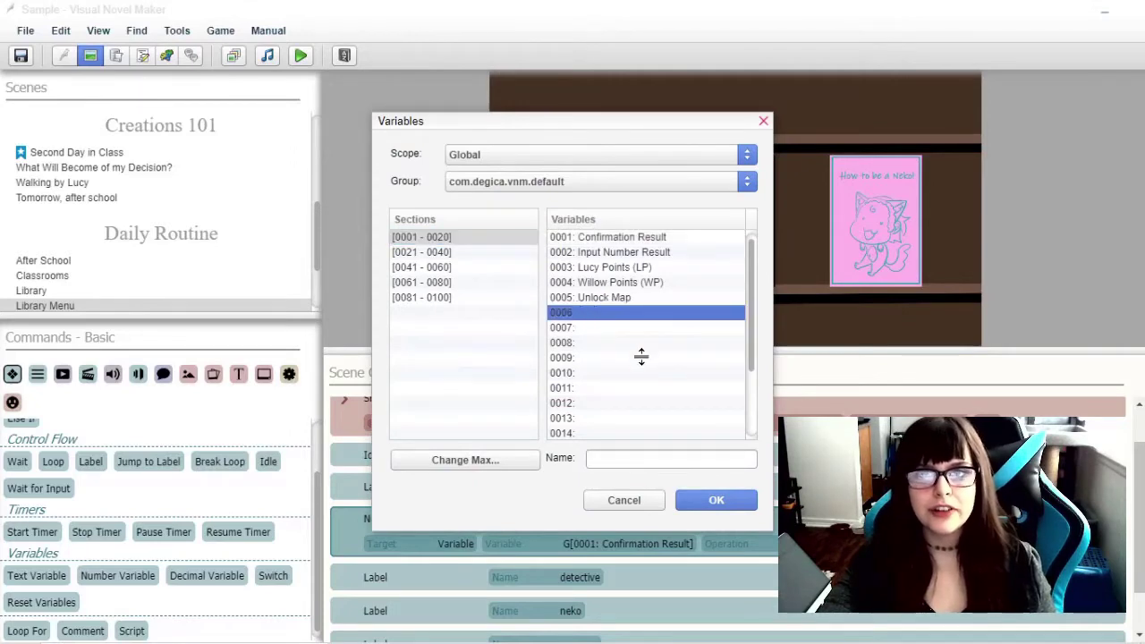
pyautogui.click(651, 460)
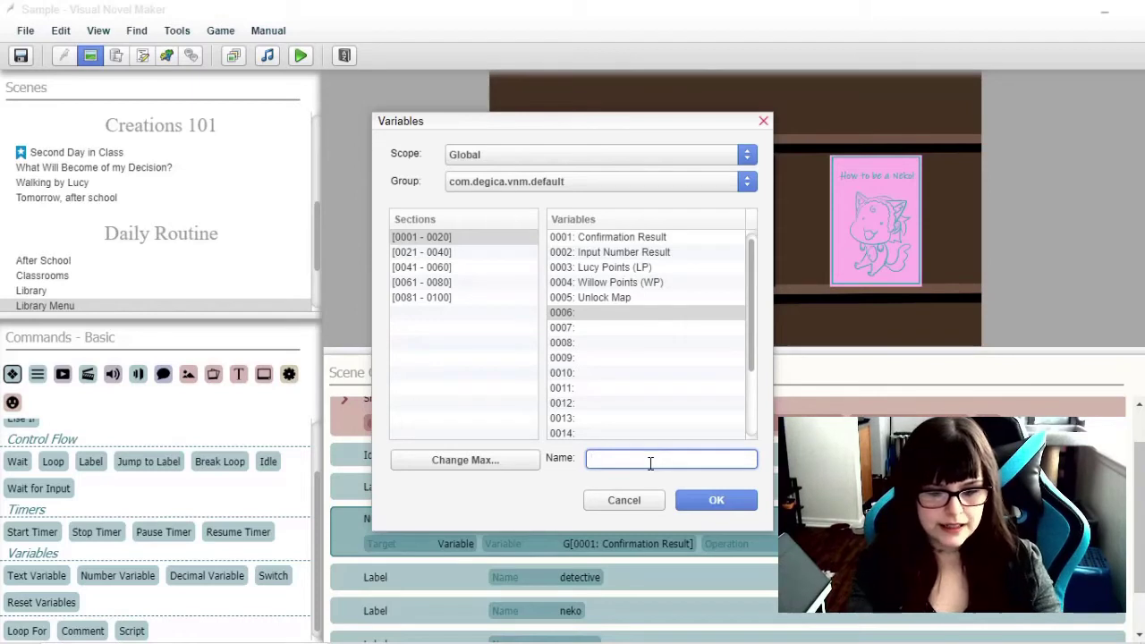
pyautogui.write('Secret')
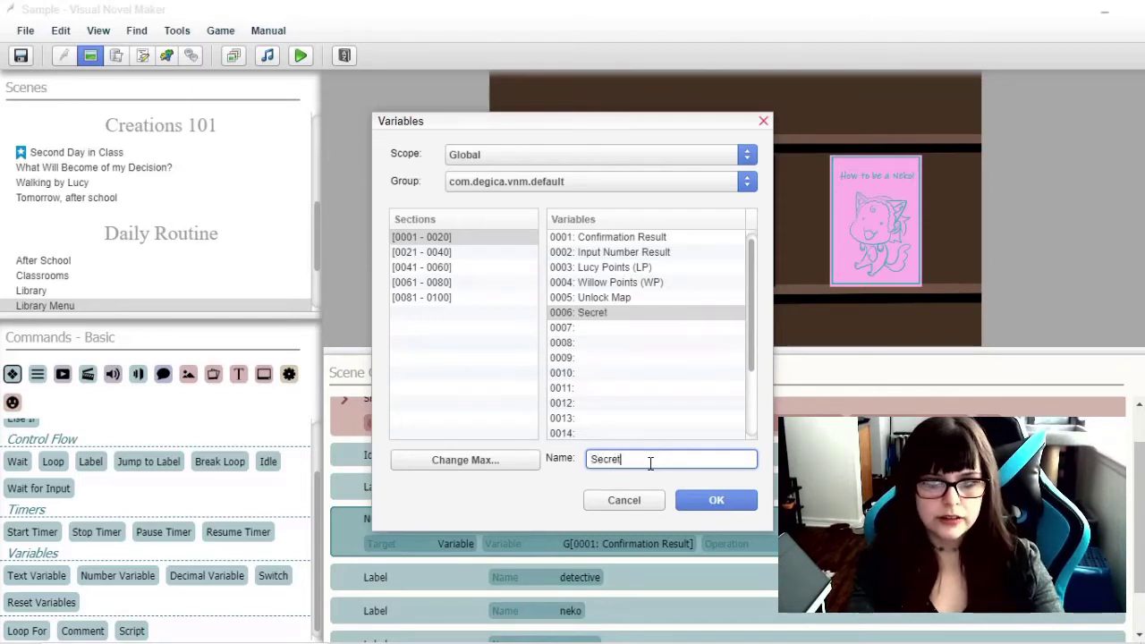
pyautogui.write('s of the')
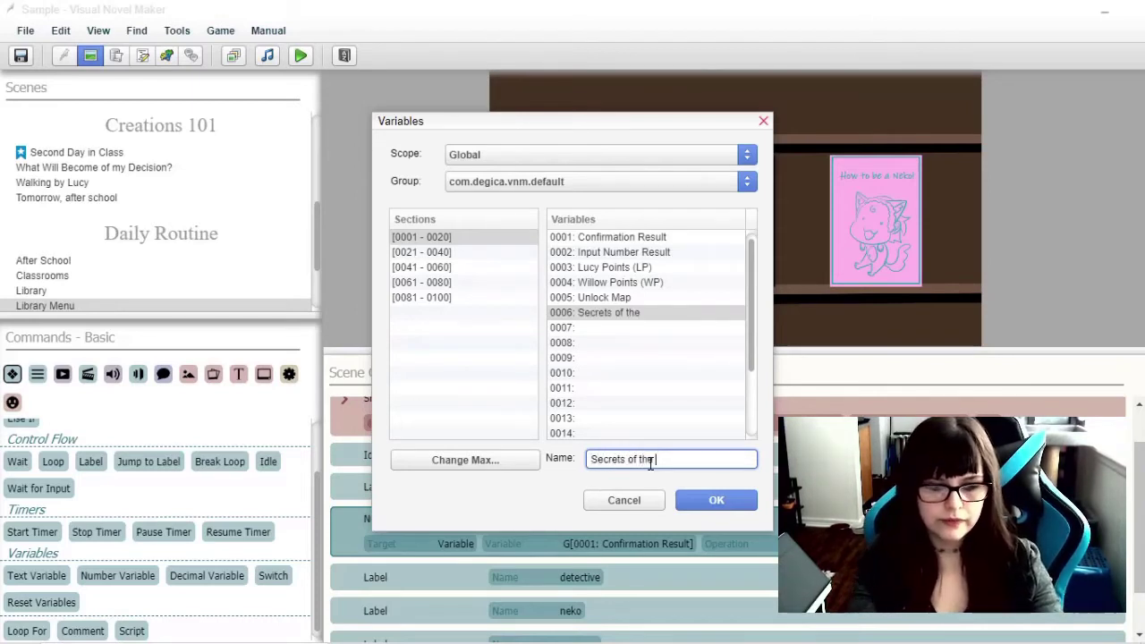
pyautogui.write(' Wealthy')
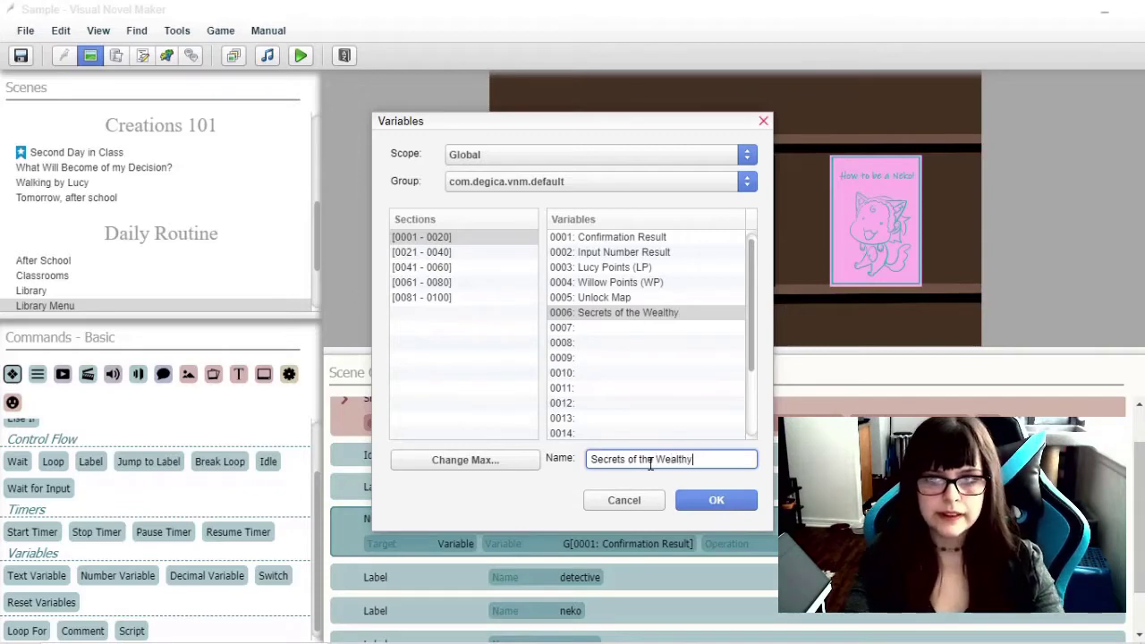
pyautogui.click(715, 499)
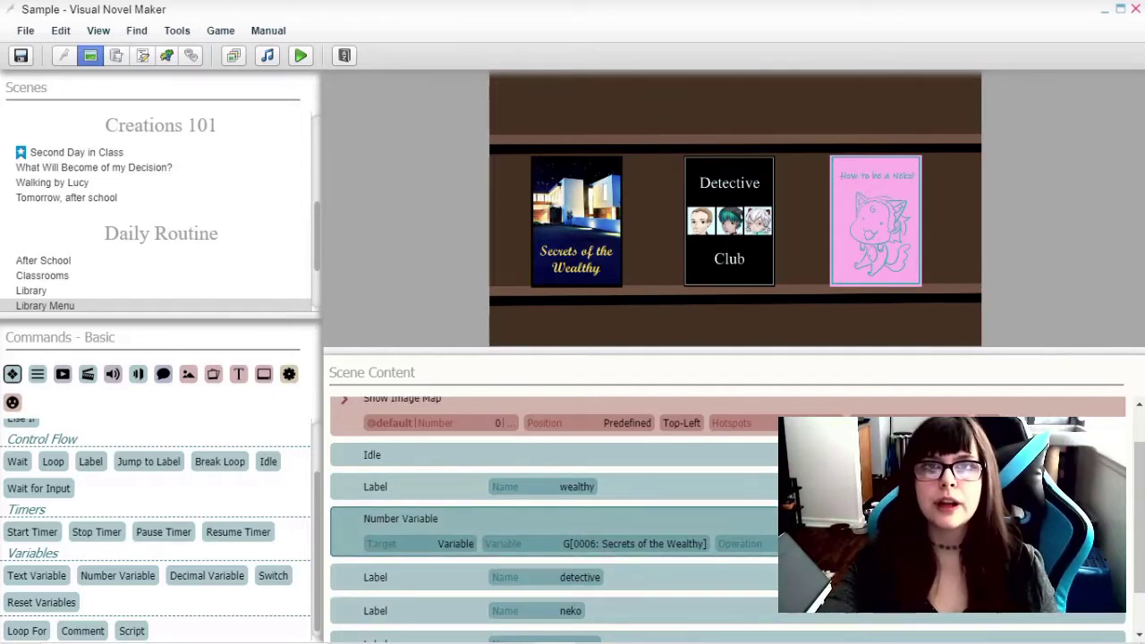
# - Add a Jump to Label command after the Secrets of the Wealthy variable command, jumping to the label common
pyautogui.scroll(-1, 623, 541)
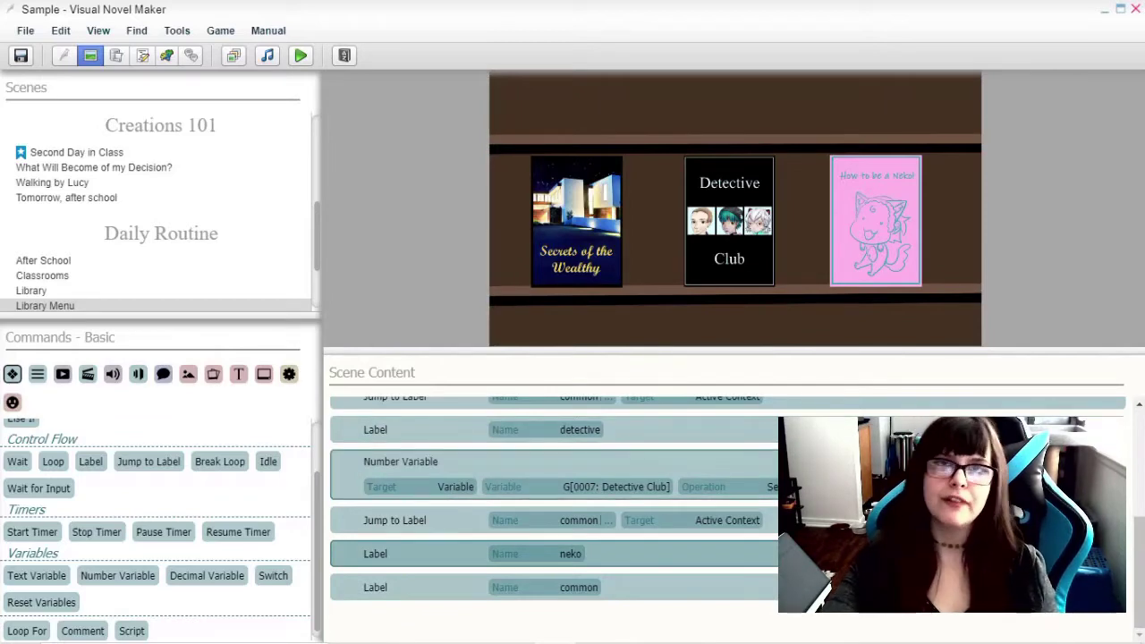
pyautogui.press('Delete')
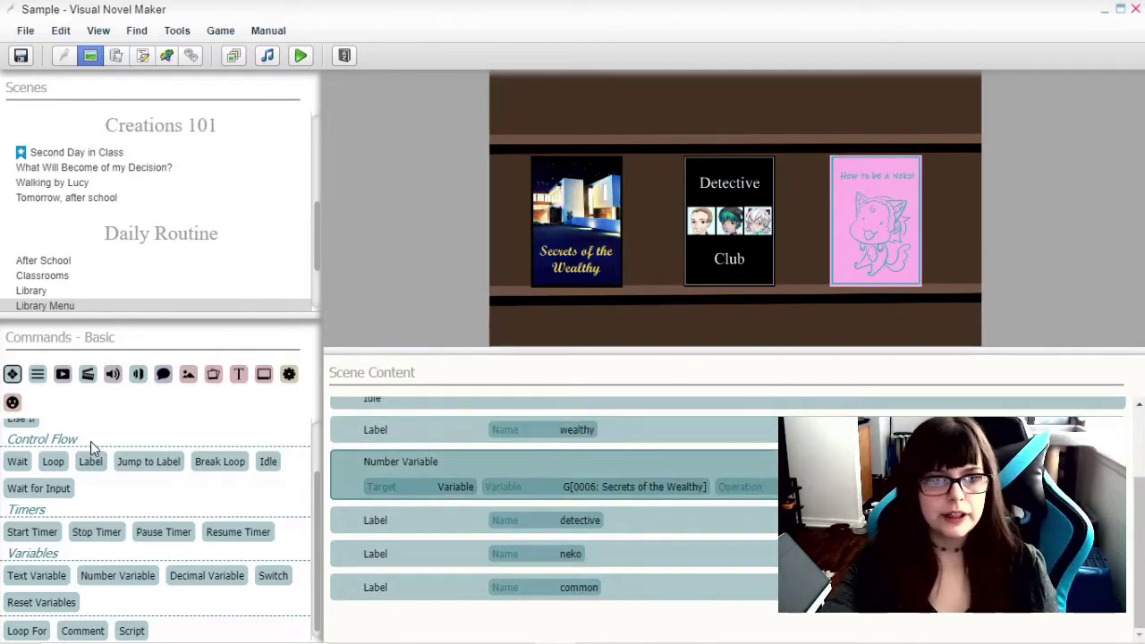
pyautogui.click(143, 463)
pyautogui.click(590, 520)
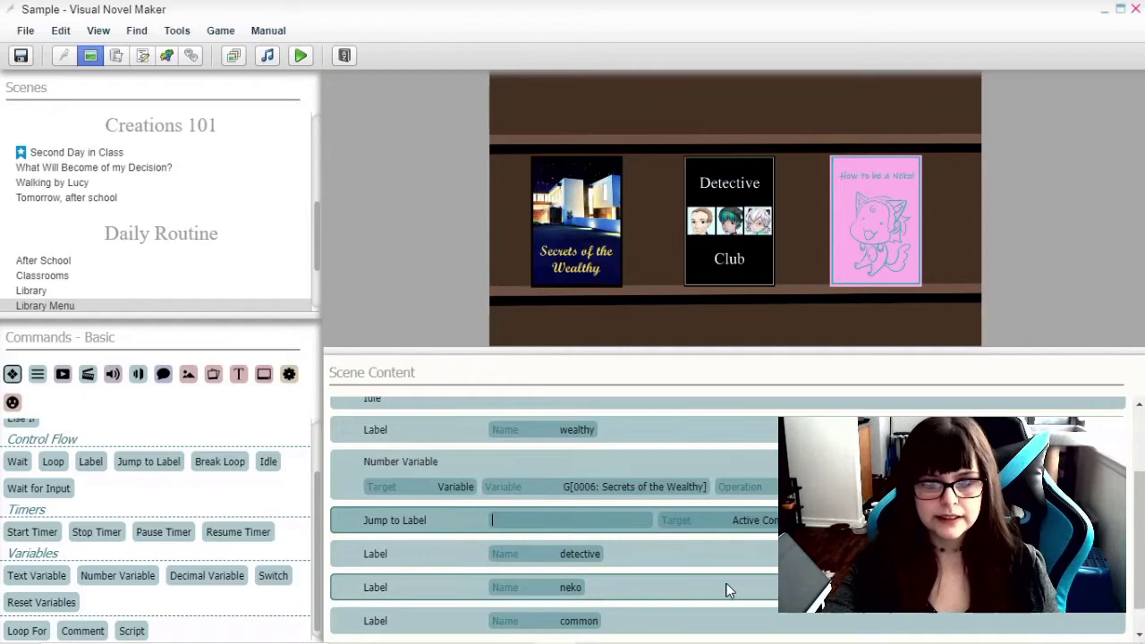
pyautogui.write('coo')
pyautogui.press('BackSpace')
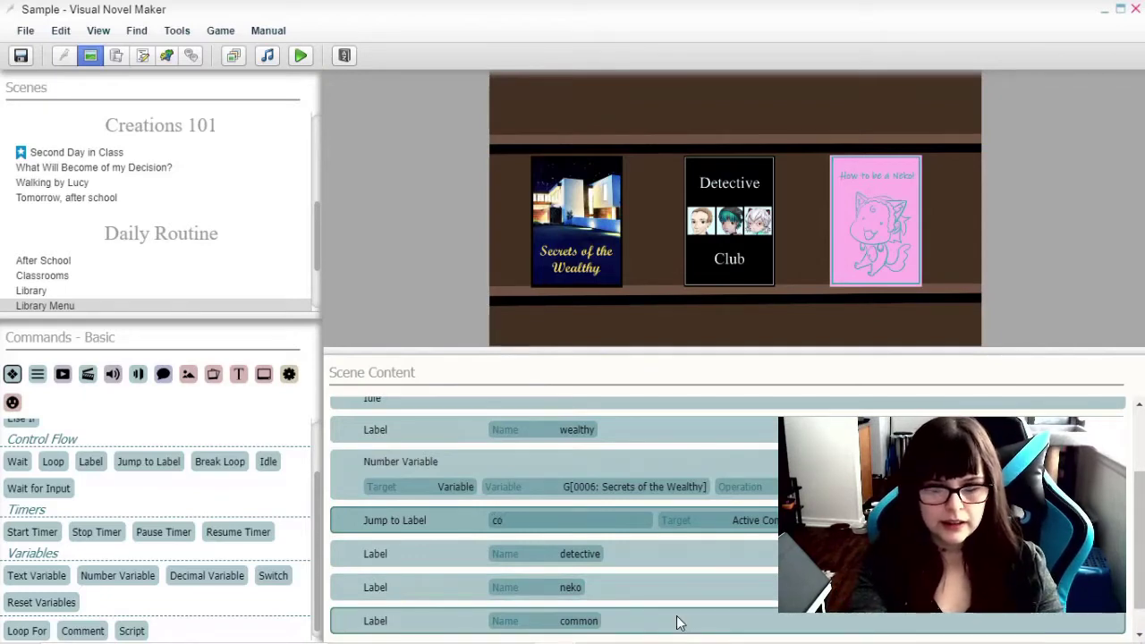
pyautogui.write('mmon')
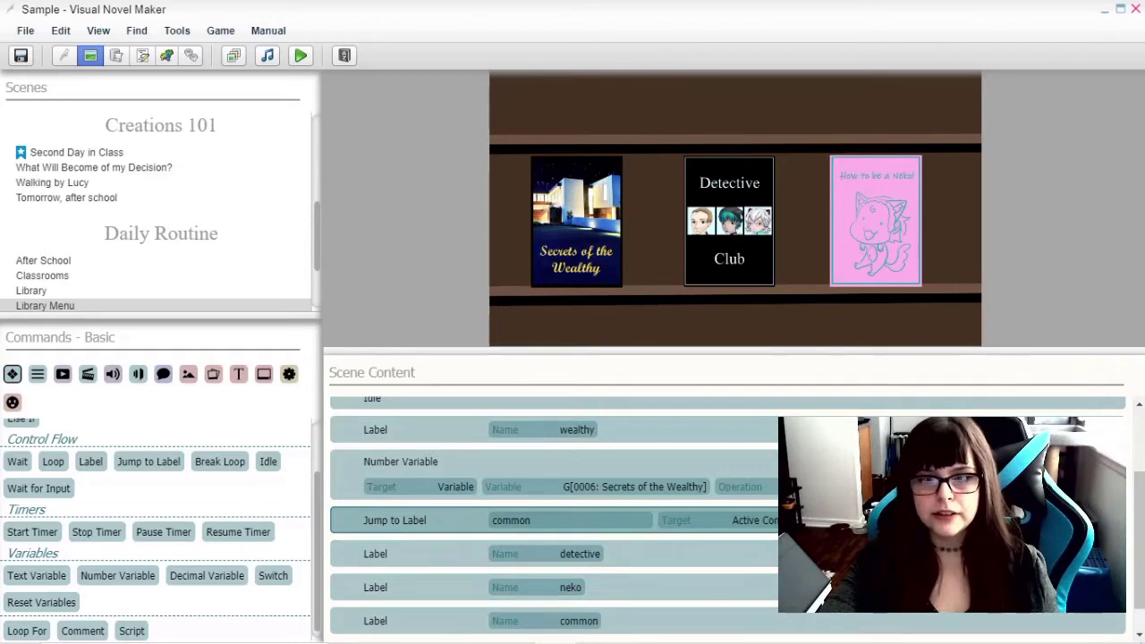
pyautogui.press('Return')
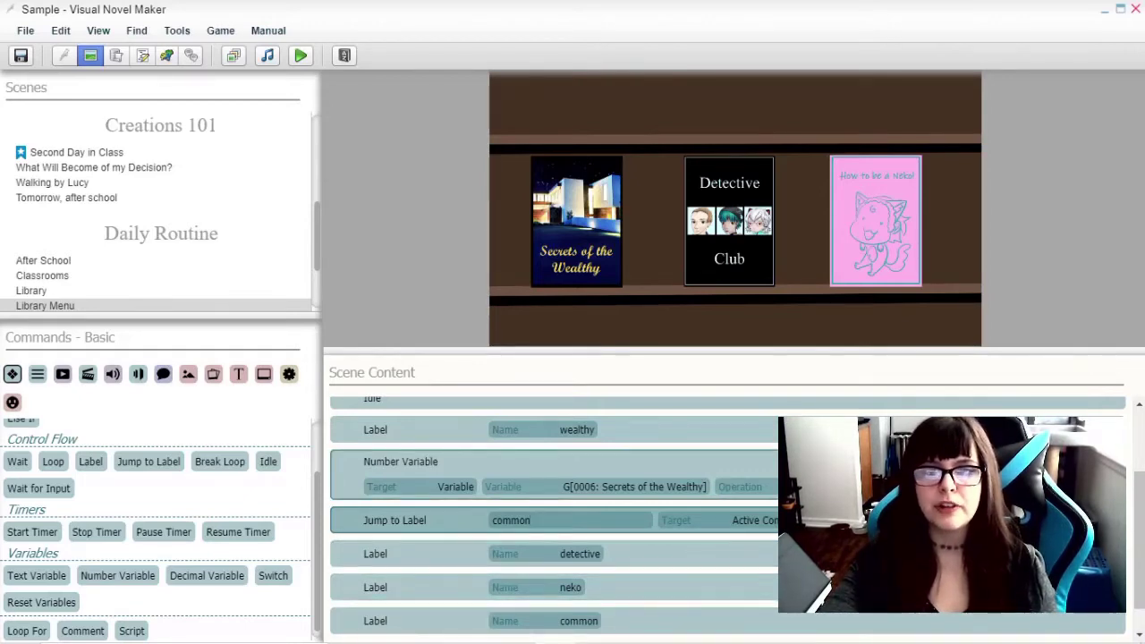
# - Copy the Number Variable and Jump to Label commands so they also follow the neko label
pyautogui.hotkey('ctrl', 'v')
pyautogui.rightClick(438, 479)
pyautogui.click(467, 466)
pyautogui.rightClick(415, 480)
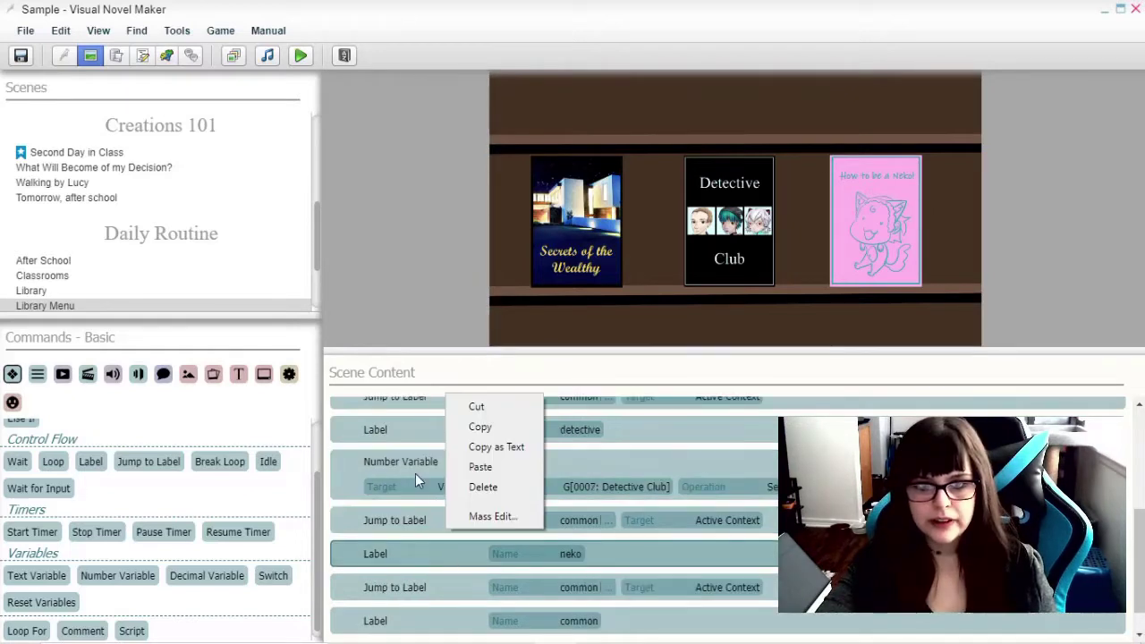
pyautogui.press('Escape')
pyautogui.hotkey('ctrl', 'v')
pyautogui.scroll(-1, 624, 525)
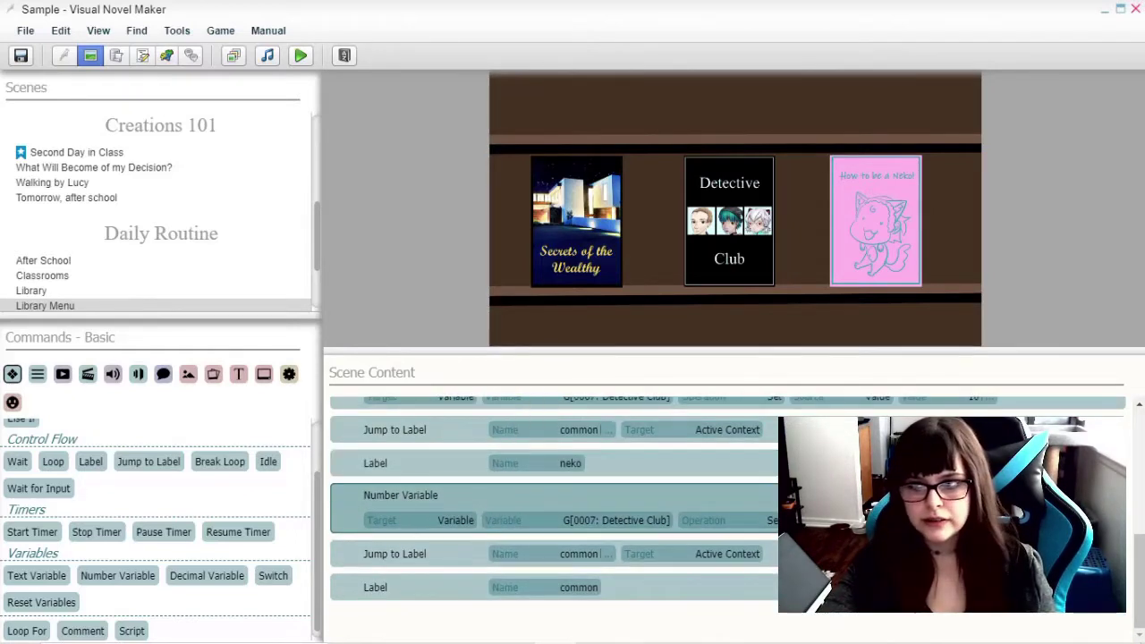
# - Switch the Number Variable command under the neko label to global variable 0008, named How to be a Neko!
pyautogui.click(623, 525)
pyautogui.click(603, 342)
pyautogui.click(626, 459)
pyautogui.write('How to be')
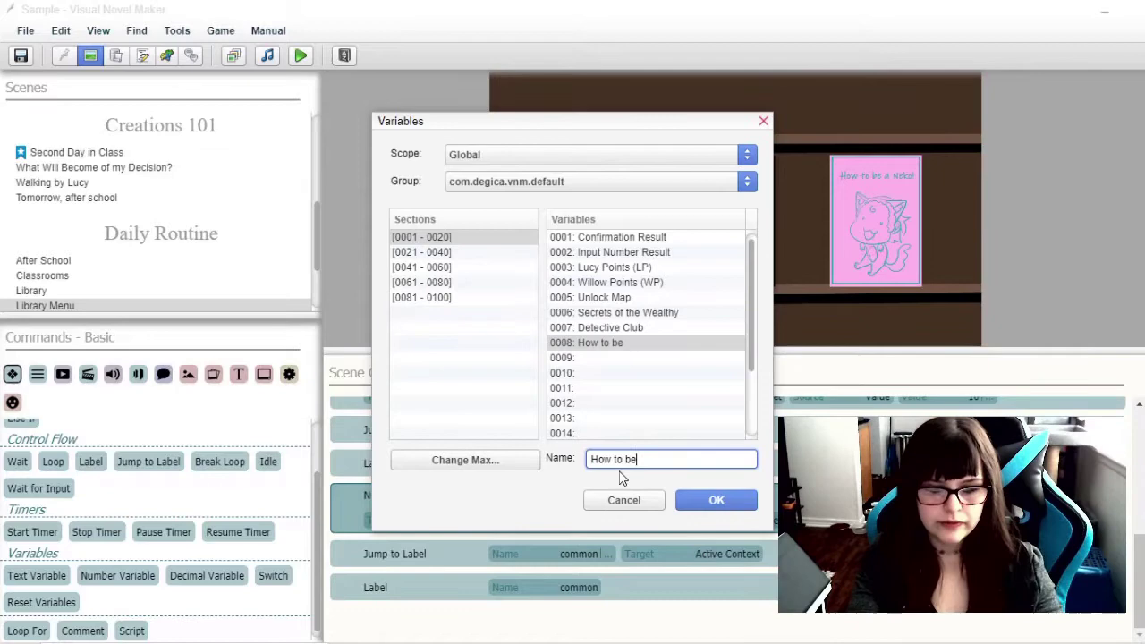
pyautogui.write(' a Neko')
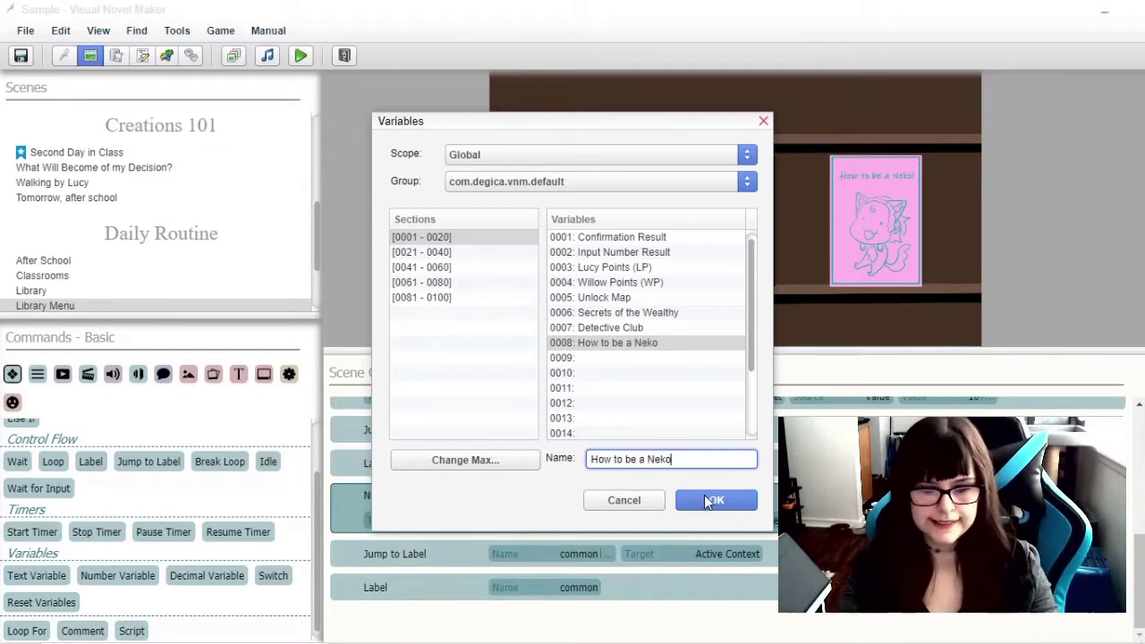
pyautogui.write('!')
pyautogui.click(713, 500)
# - Move the Erase Image Map command above Change Background, directly below the common label
pyautogui.scroll(-2, 439, 590)
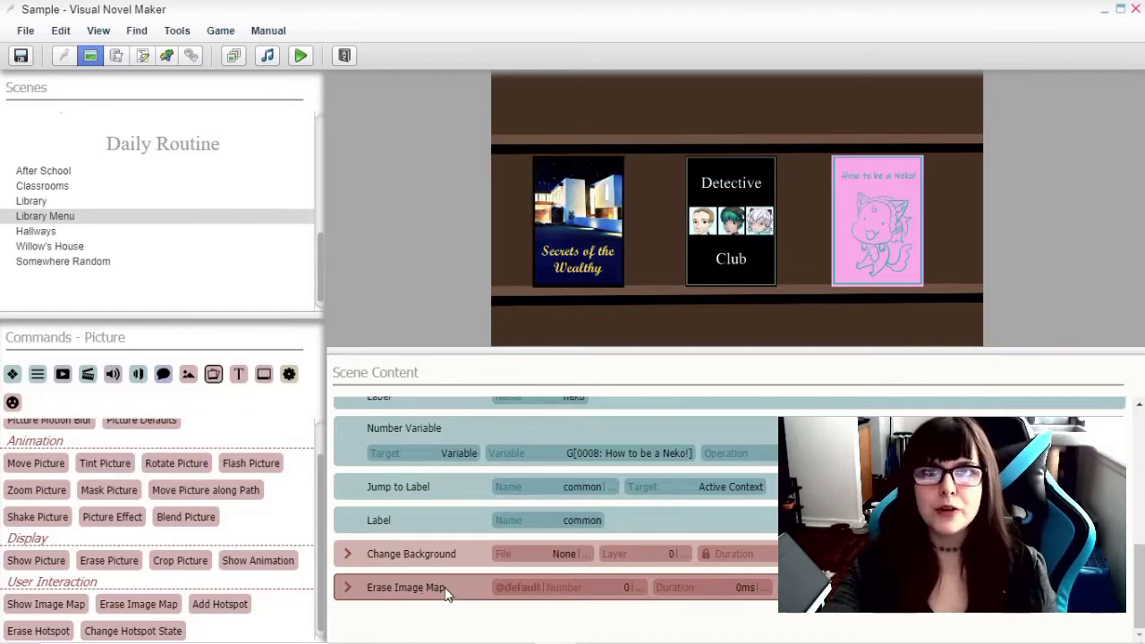
pyautogui.moveTo(442, 585)
pyautogui.mouseDown()
pyautogui.moveTo(450, 593)
pyautogui.moveTo(460, 539)
pyautogui.mouseUp()
# - Copy Lucy's Join Scene command with the Happy expression from the Library scene to the end of the Library Menu scene
pyautogui.click(49, 201)
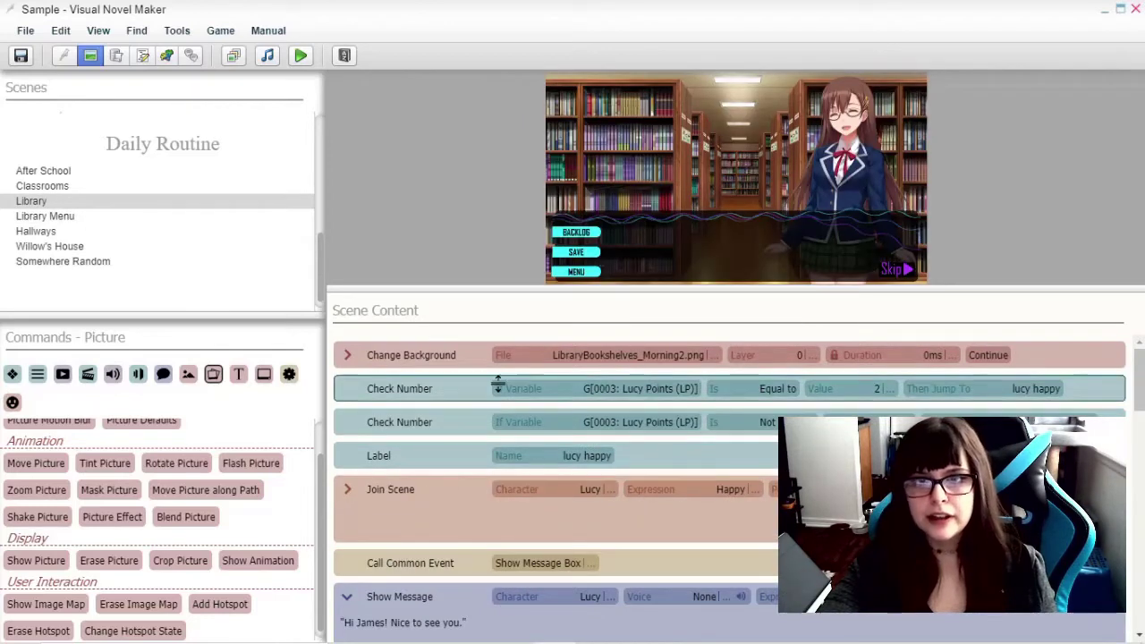
pyautogui.rightClick(444, 503)
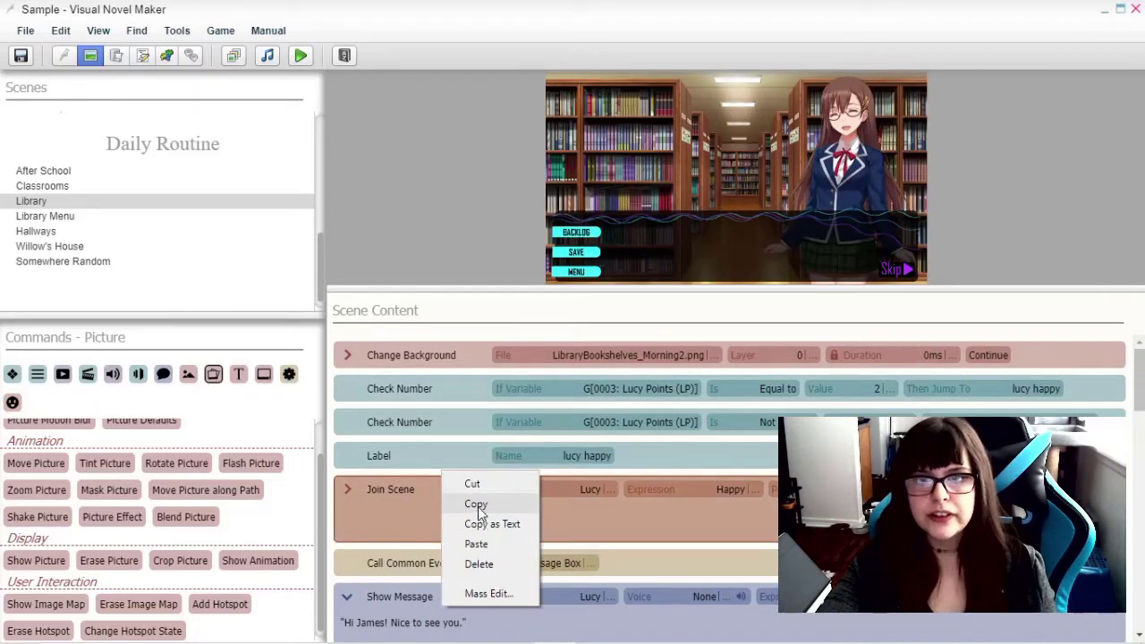
pyautogui.click(481, 505)
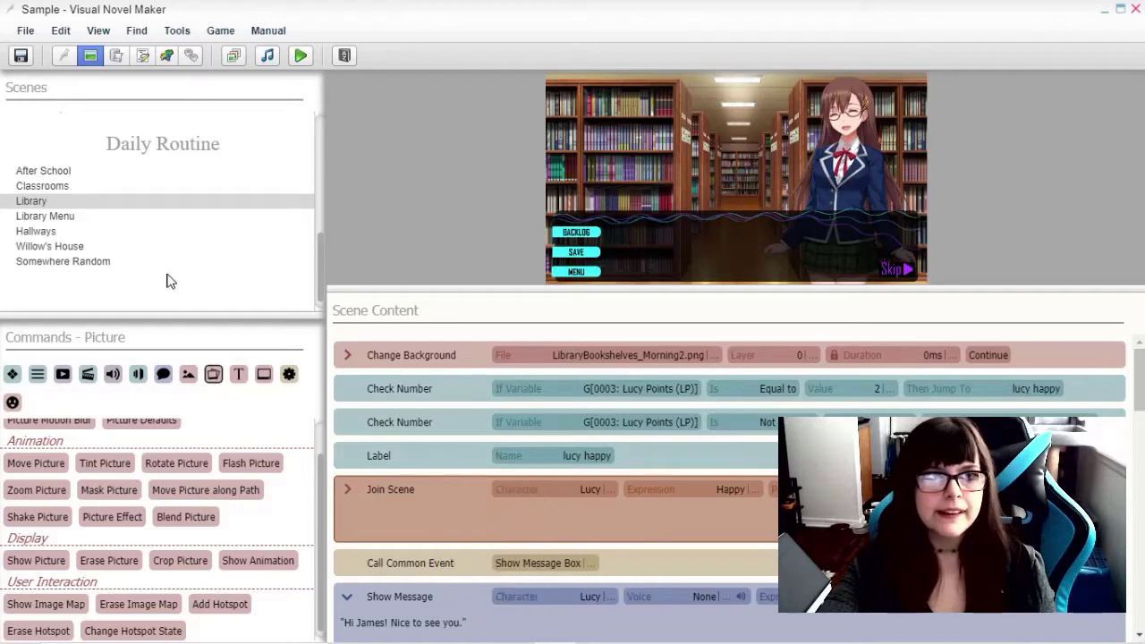
pyautogui.click(40, 217)
pyautogui.scroll(-10, 429, 519)
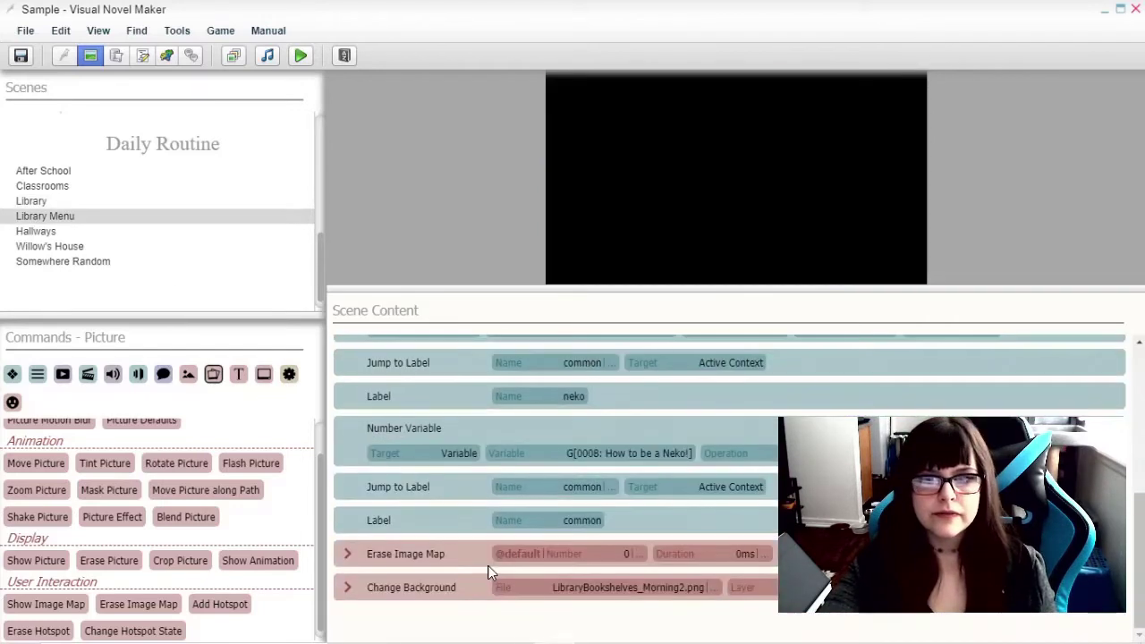
pyautogui.rightClick(447, 590)
pyautogui.click(499, 502)
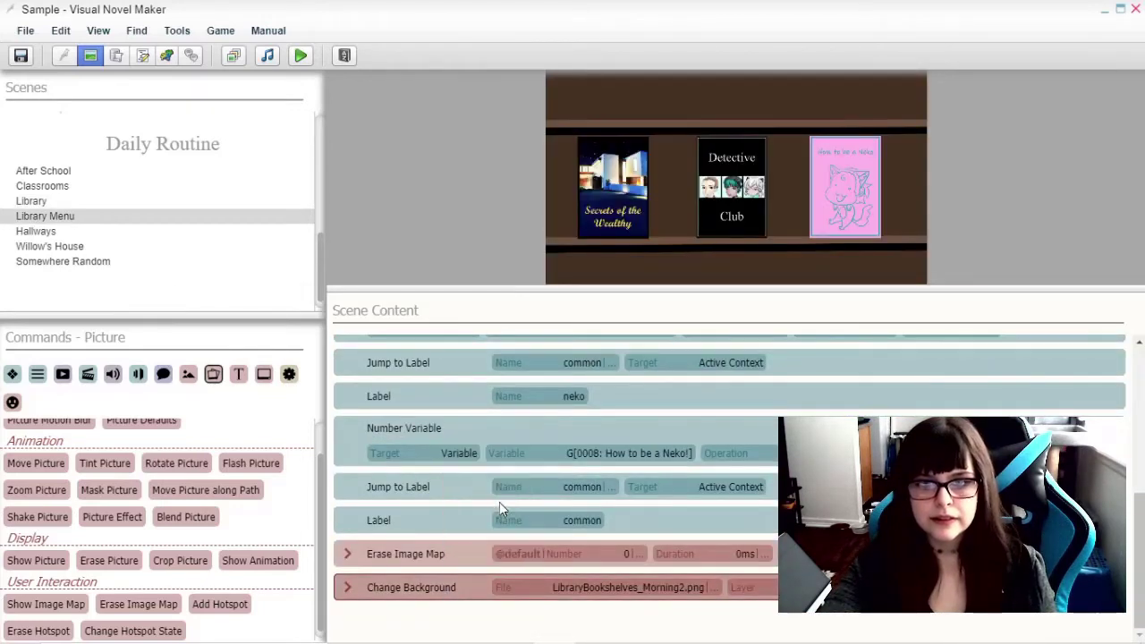
pyautogui.click(426, 562)
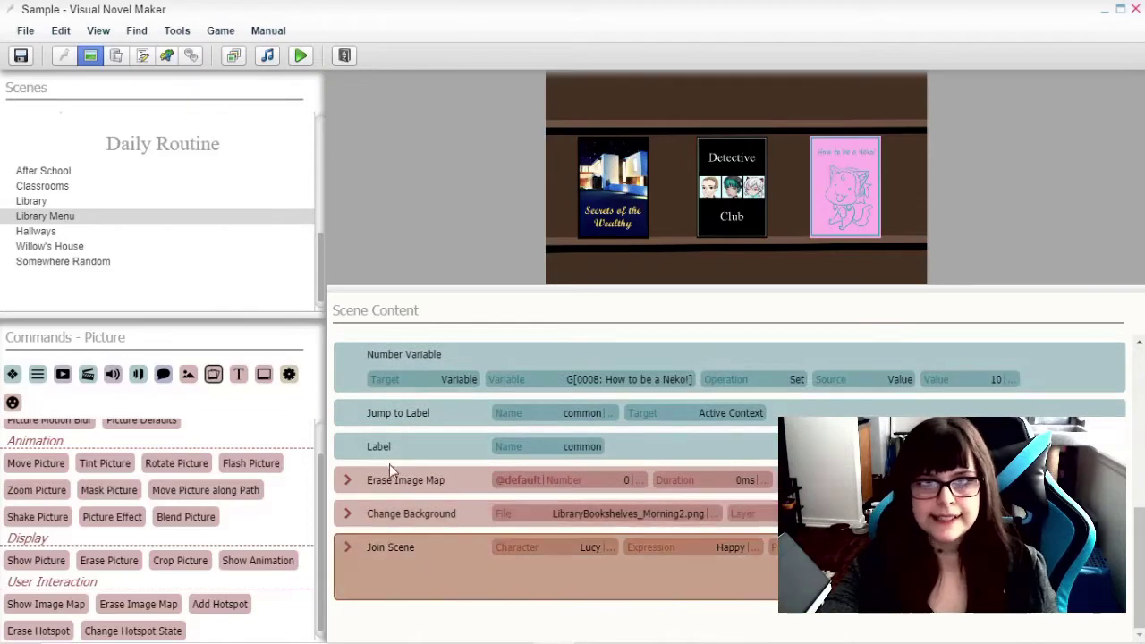
# - Call the Show Message Box common event, followed by Lucy's message "Good choice! Happy to be of service! See you later!"
pyautogui.click(289, 374)
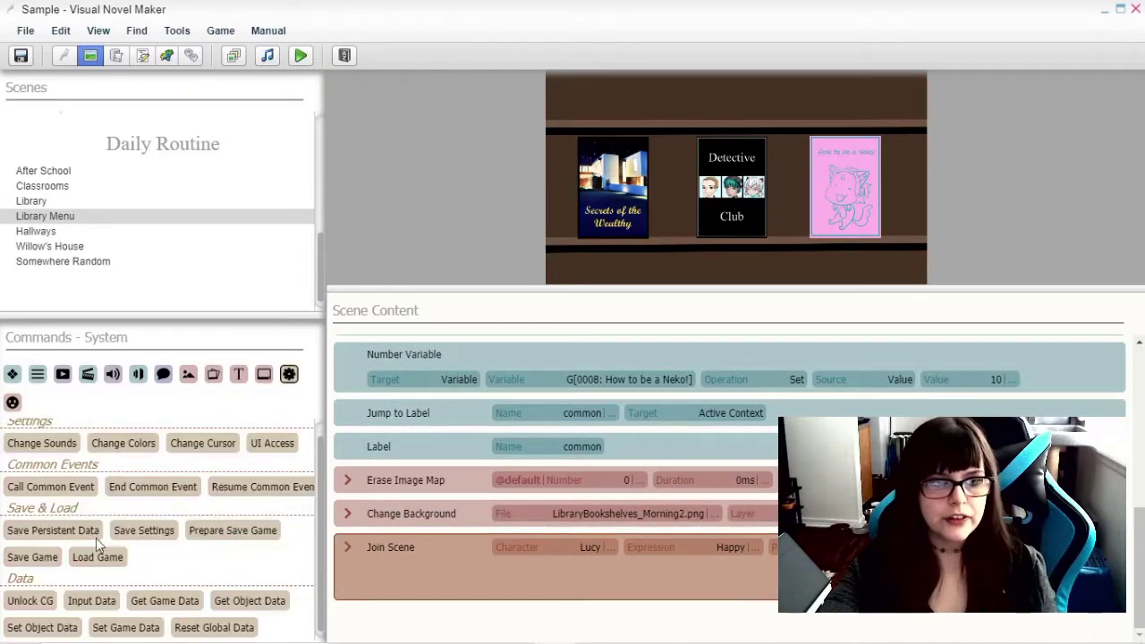
pyautogui.click(55, 488)
pyautogui.click(427, 621)
pyautogui.write('"Go')
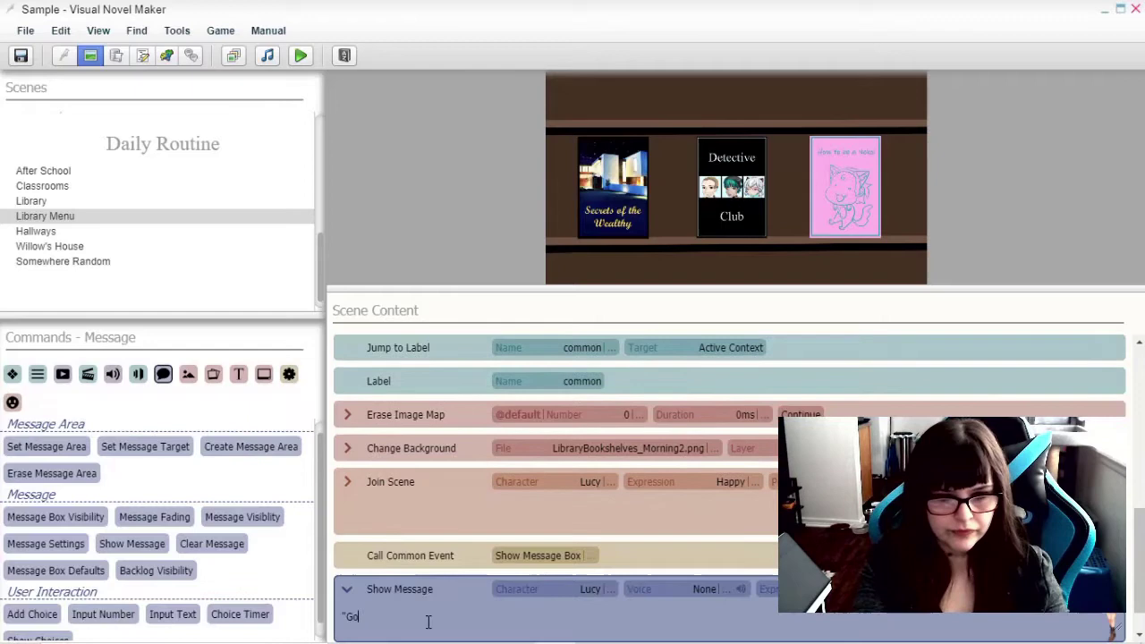
pyautogui.write('od choice')
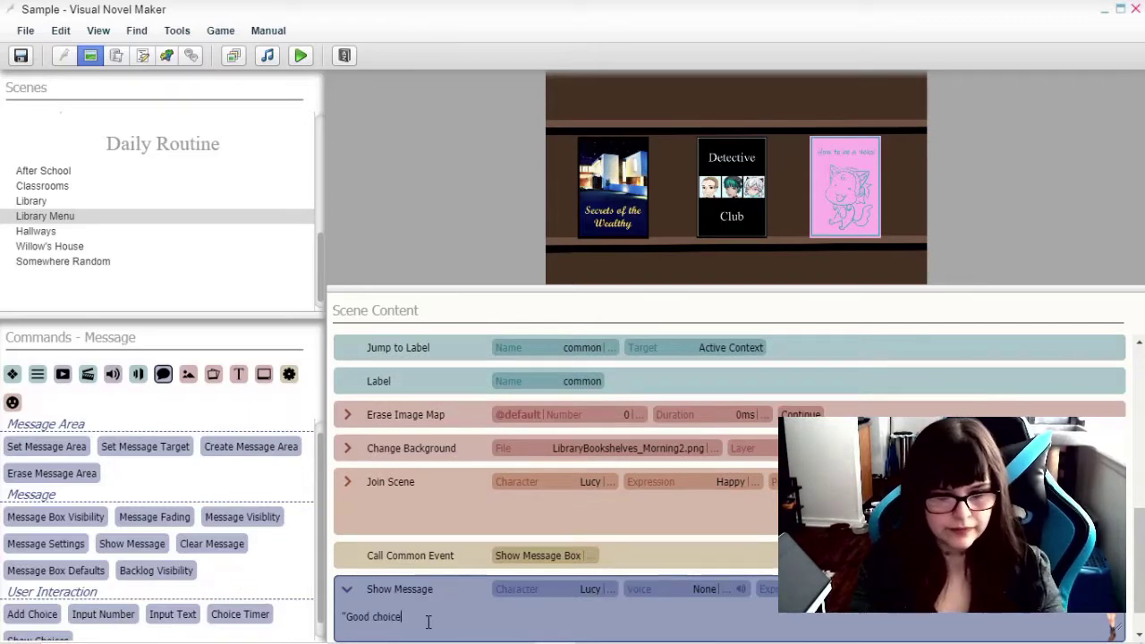
pyautogui.write('!')
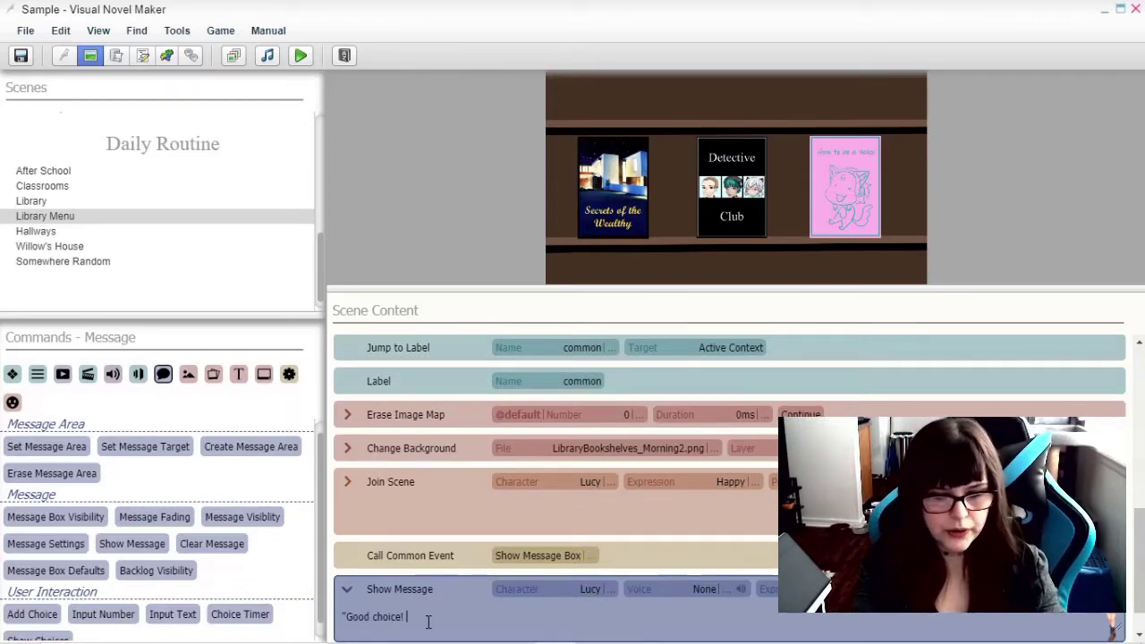
pyautogui.write(' Happy to be of service!"')
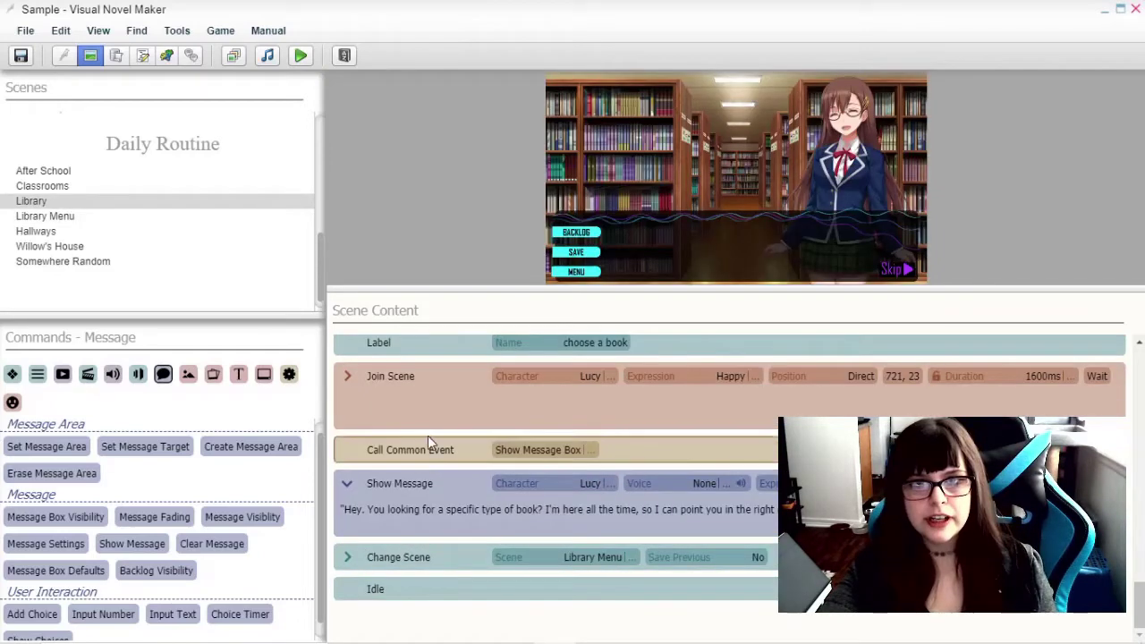
# - Copy the Change Scene command to After School from the Library scene and paste it after Lucy's message in Library Menu
pyautogui.scroll(2, 427, 436)
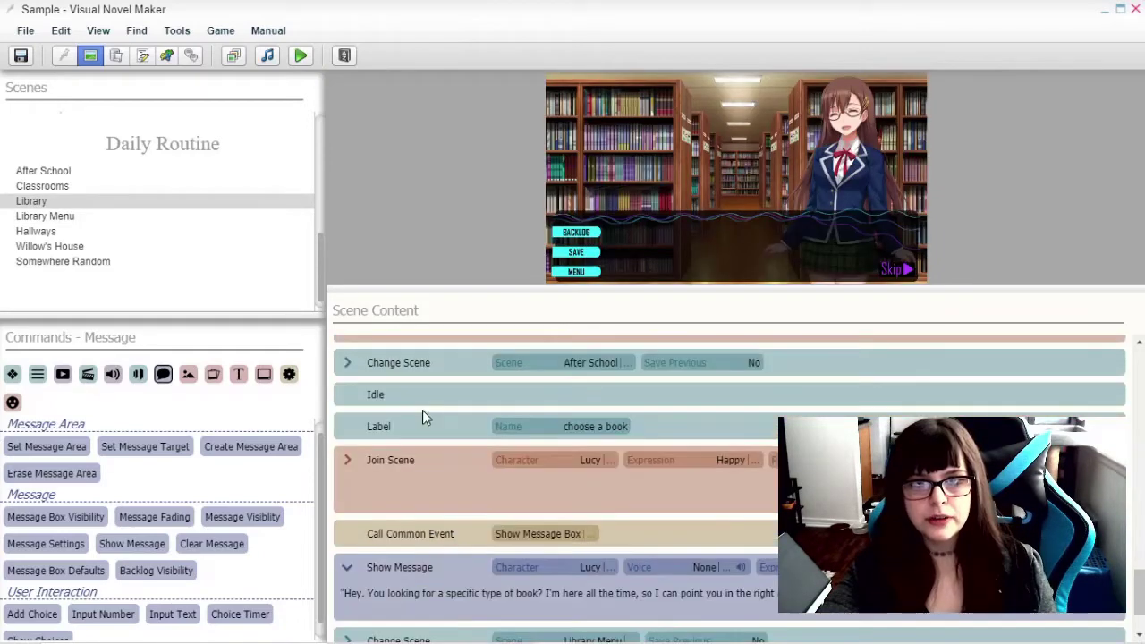
pyautogui.rightClick(419, 362)
pyautogui.click(447, 364)
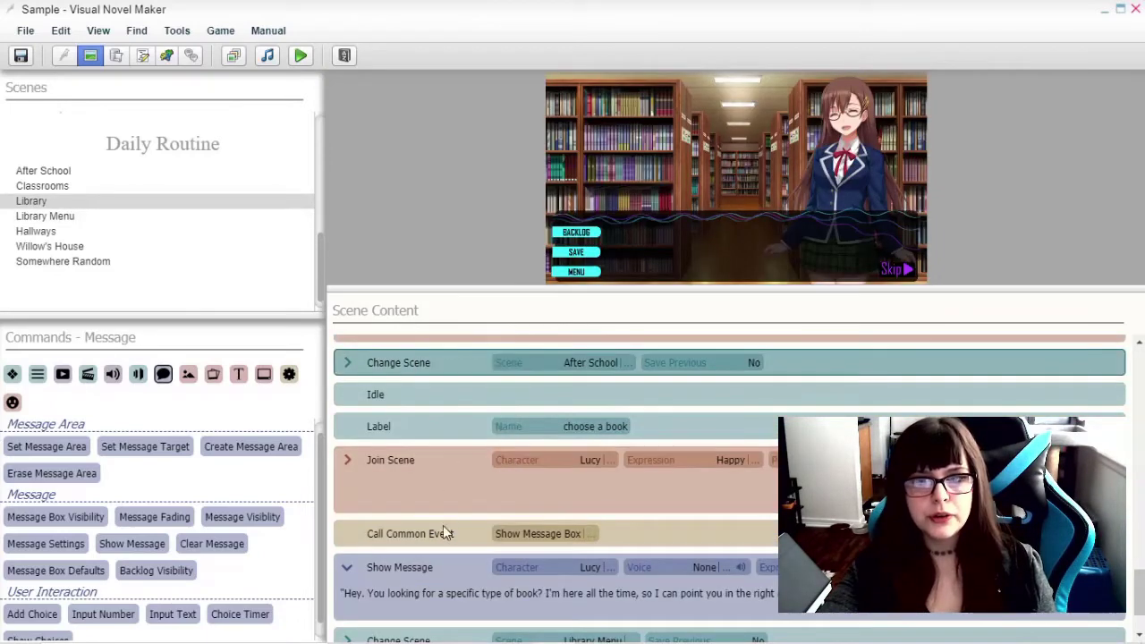
pyautogui.scroll(-1, 443, 532)
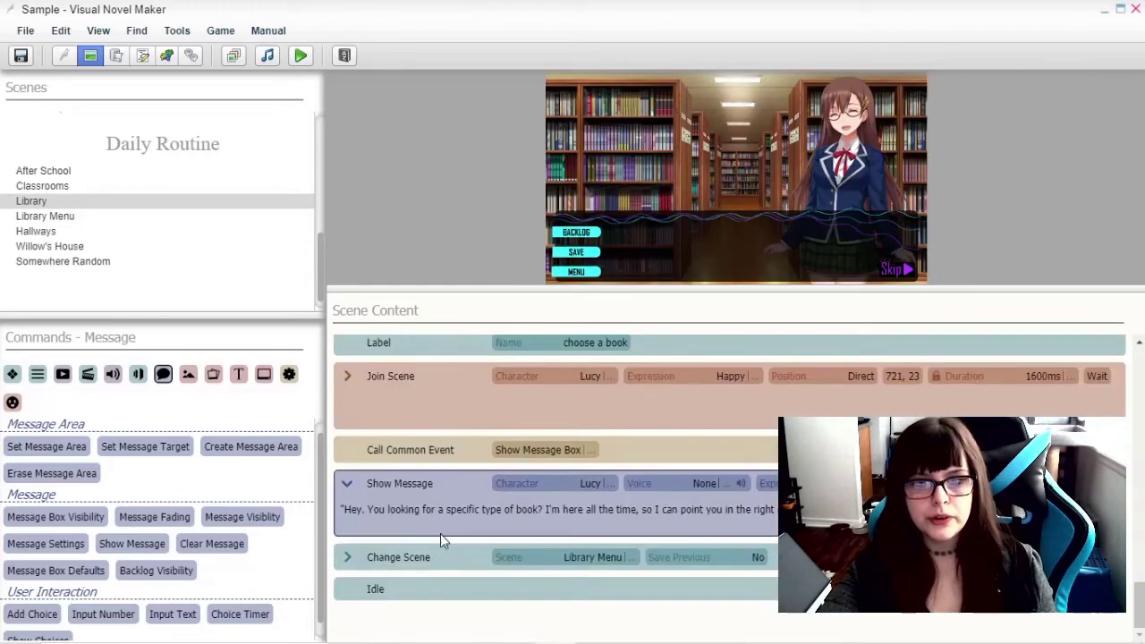
pyautogui.click(45, 217)
pyautogui.scroll(-10, 524, 572)
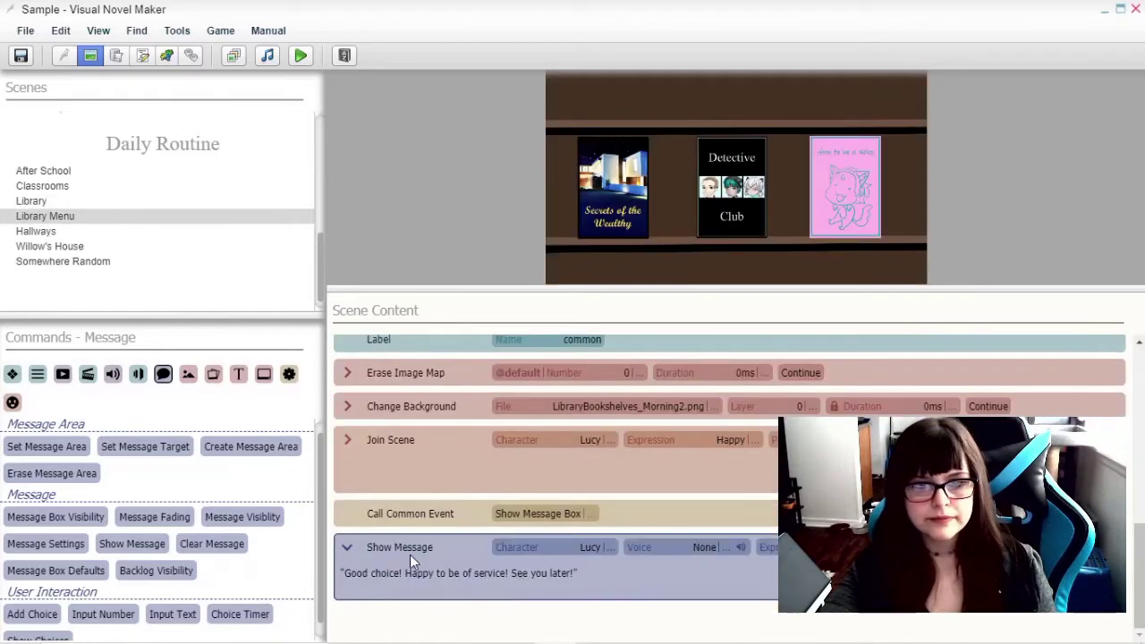
pyautogui.rightClick(416, 559)
pyautogui.click(451, 466)
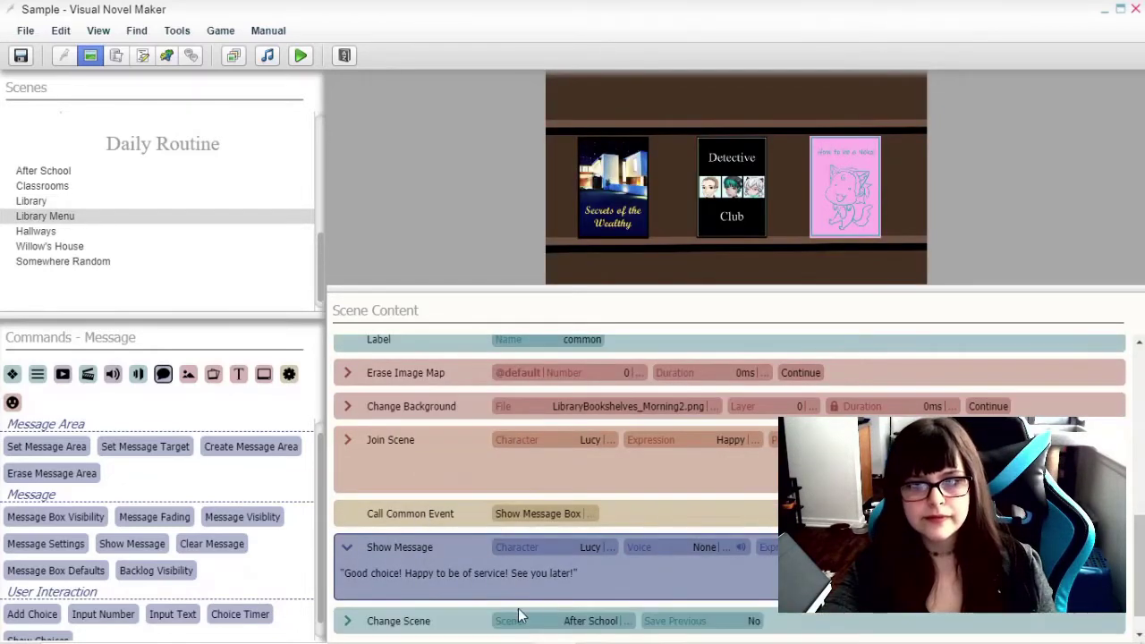
# - Add an Idle command after the After School Change Scene at the end of the Library Menu scene
pyautogui.scroll(-1, 454, 605)
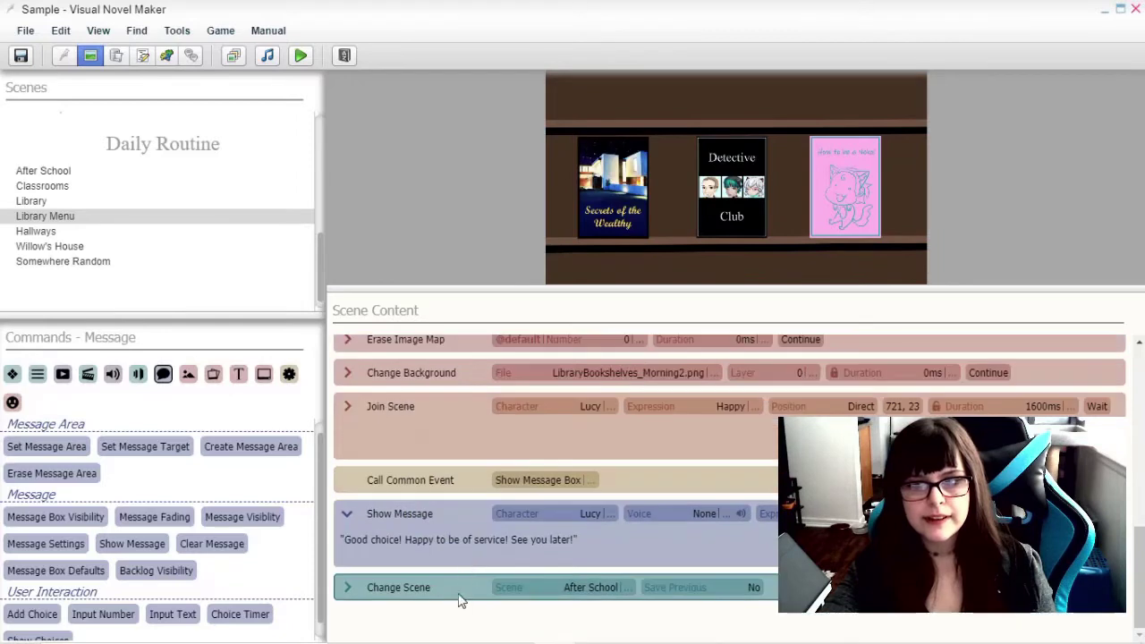
pyautogui.click(13, 377)
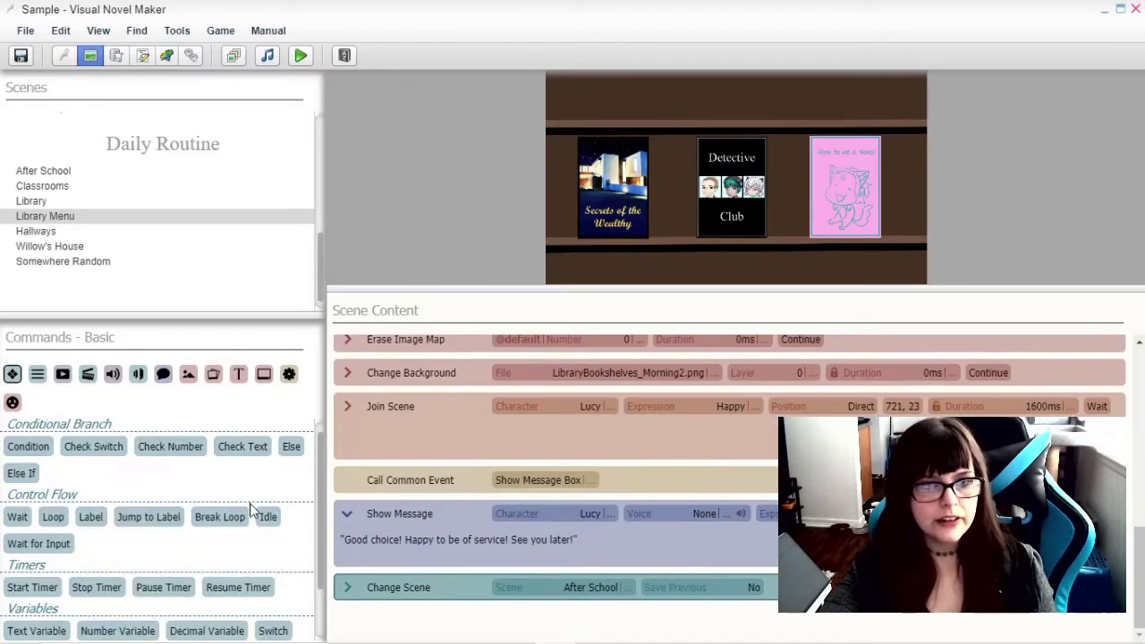
pyautogui.click(271, 520)
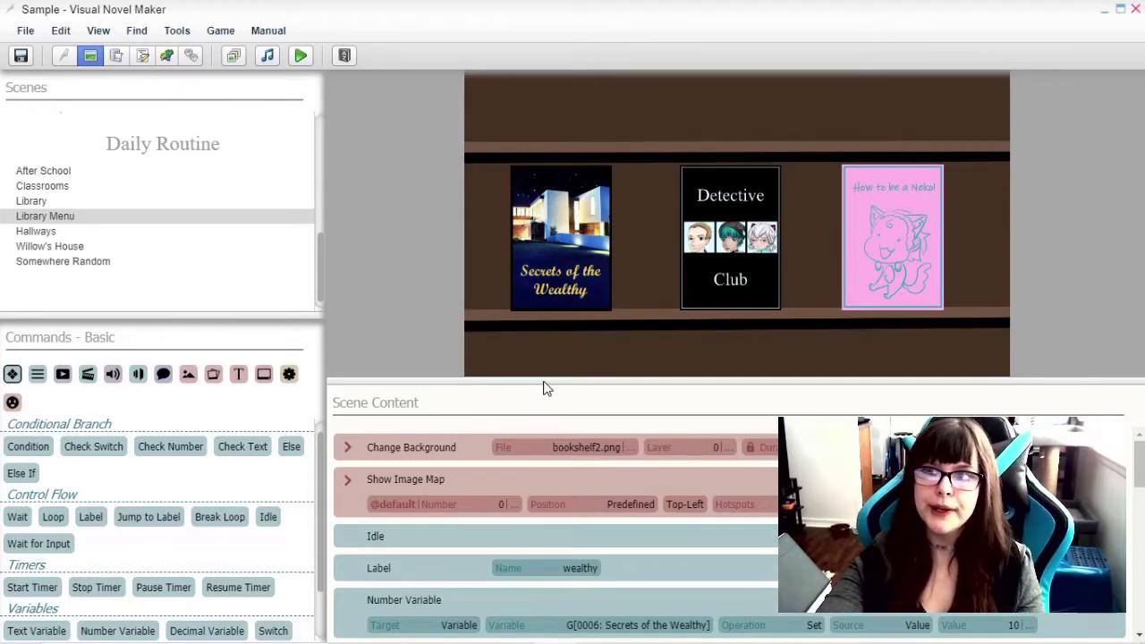
# - Open the Map scene and examine its image map, labels and scene changes
pyautogui.moveTo(543, 388); pyautogui.dragTo(543, 412)
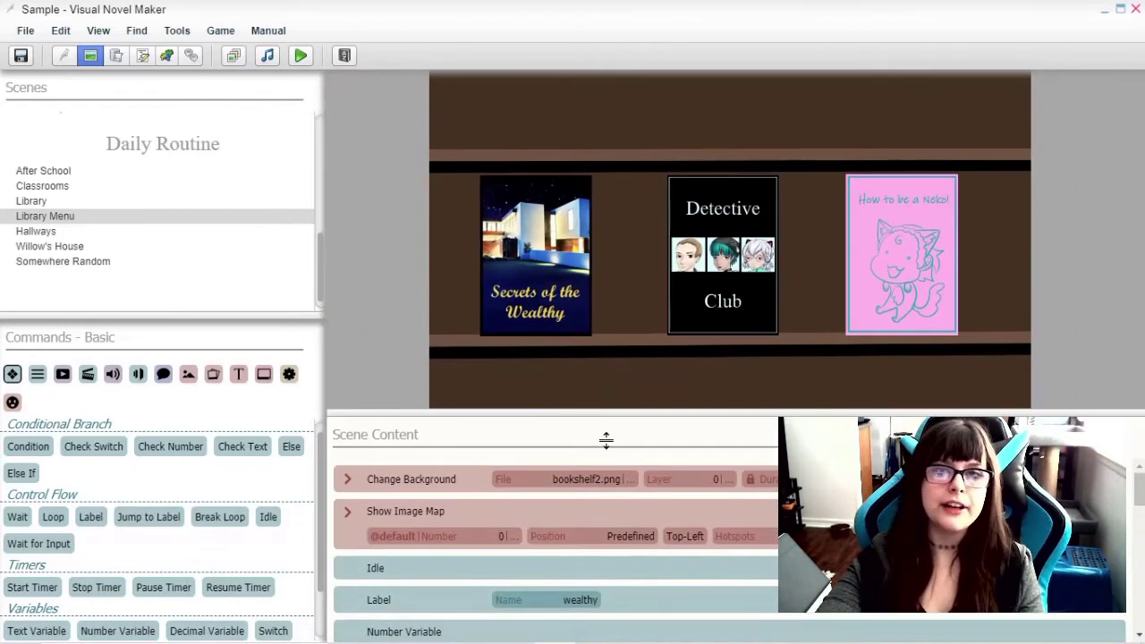
pyautogui.scroll(3, 71, 179)
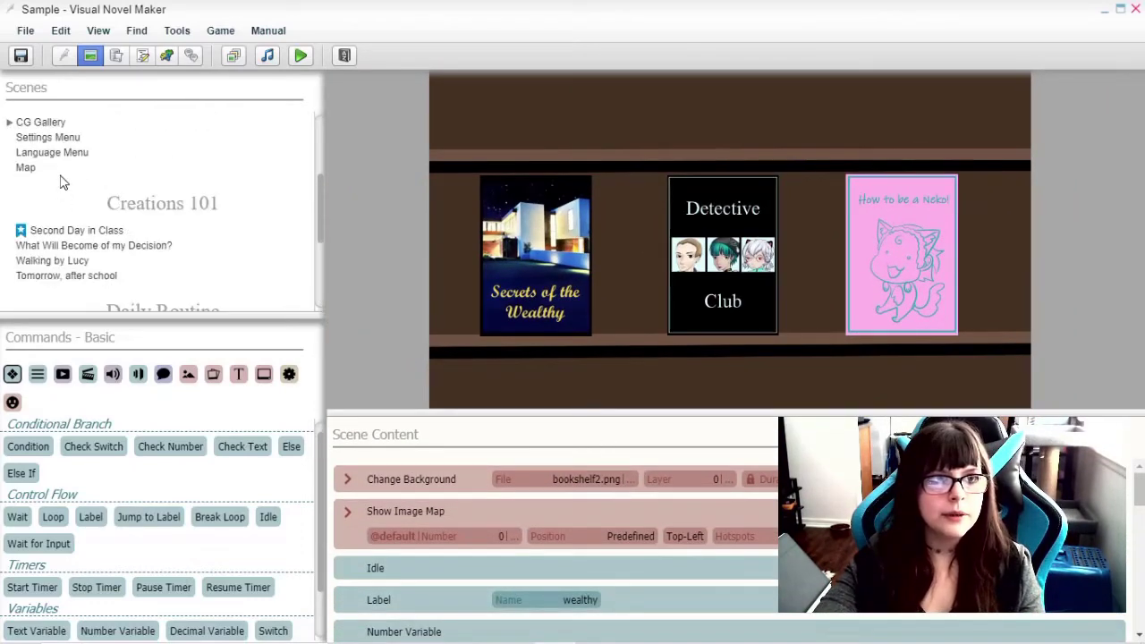
pyautogui.scroll(-1, 64, 189)
pyautogui.scroll(2, 65, 189)
pyautogui.click(40, 167)
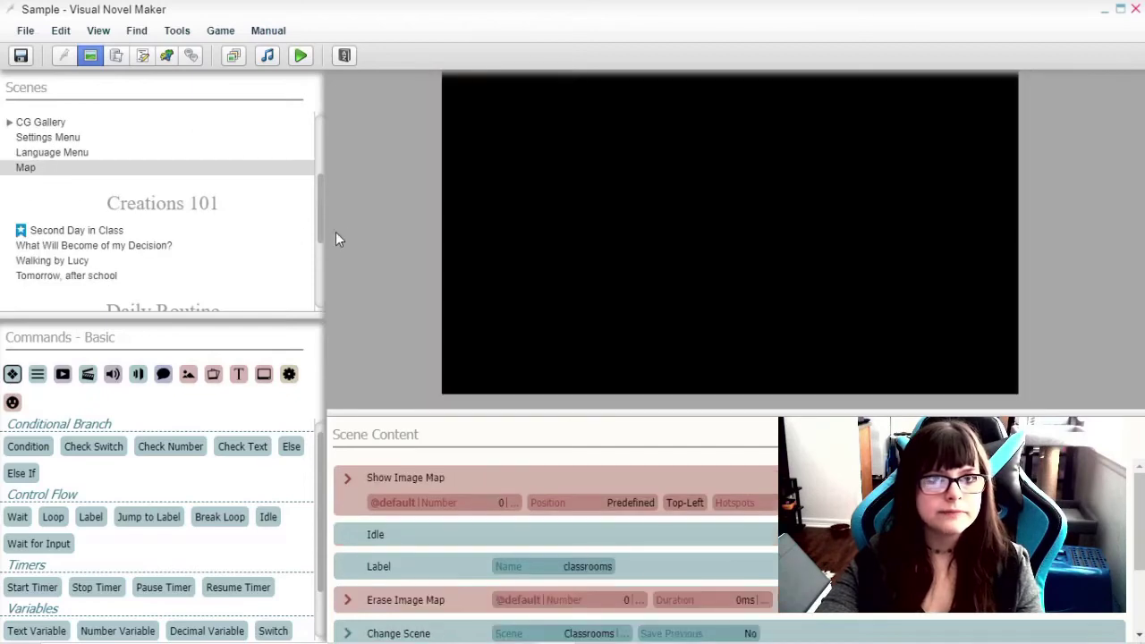
pyautogui.click(534, 390)
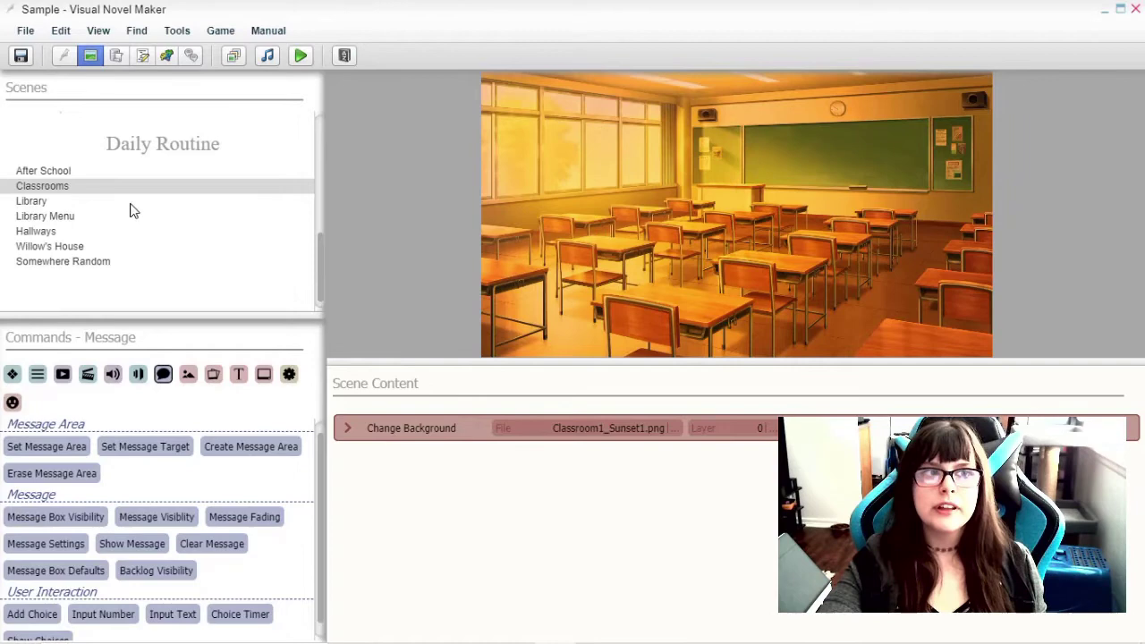
# - In the Willow's House scene, insert a Check Number command after Willow's "Hey! Thanks for visiting!" message
pyautogui.click(65, 250)
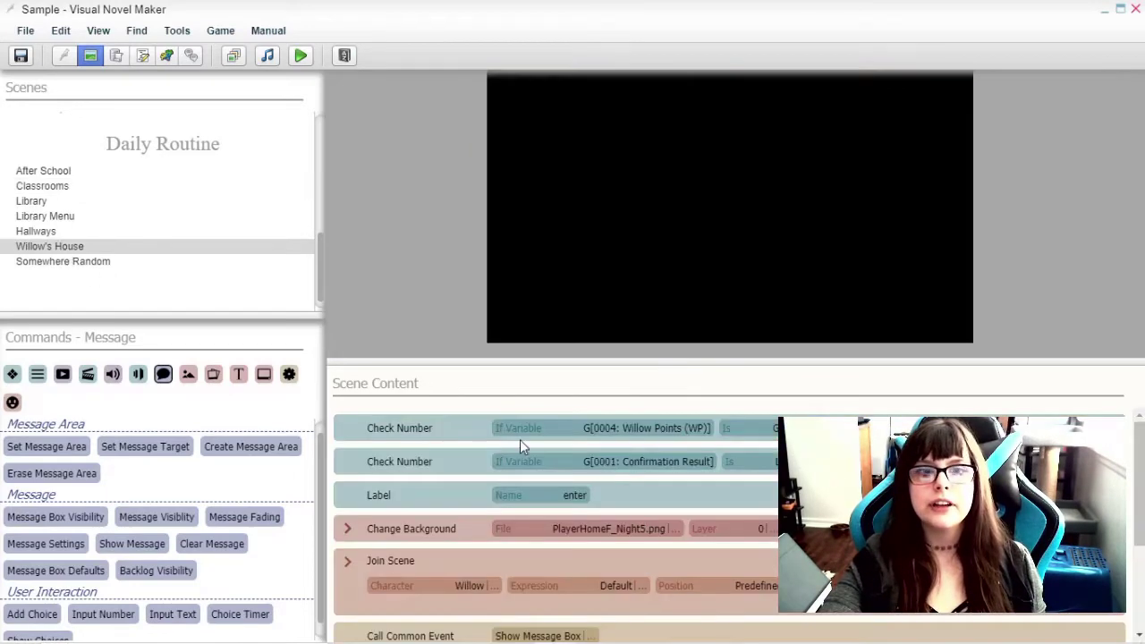
pyautogui.scroll(-10, 501, 465)
pyautogui.click(466, 591)
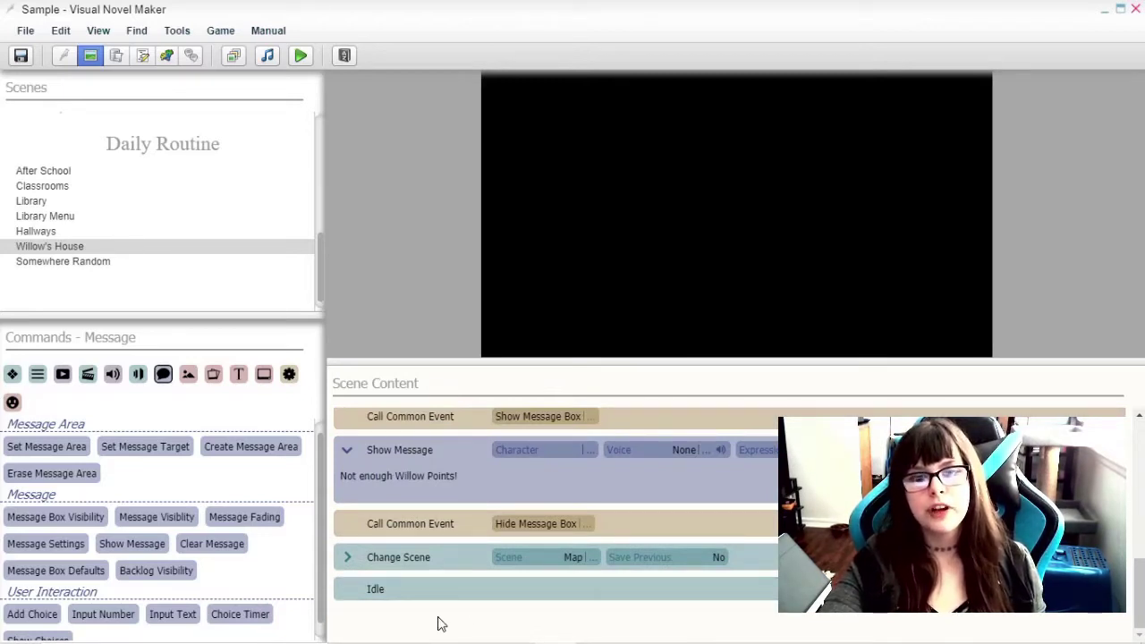
pyautogui.click(427, 591)
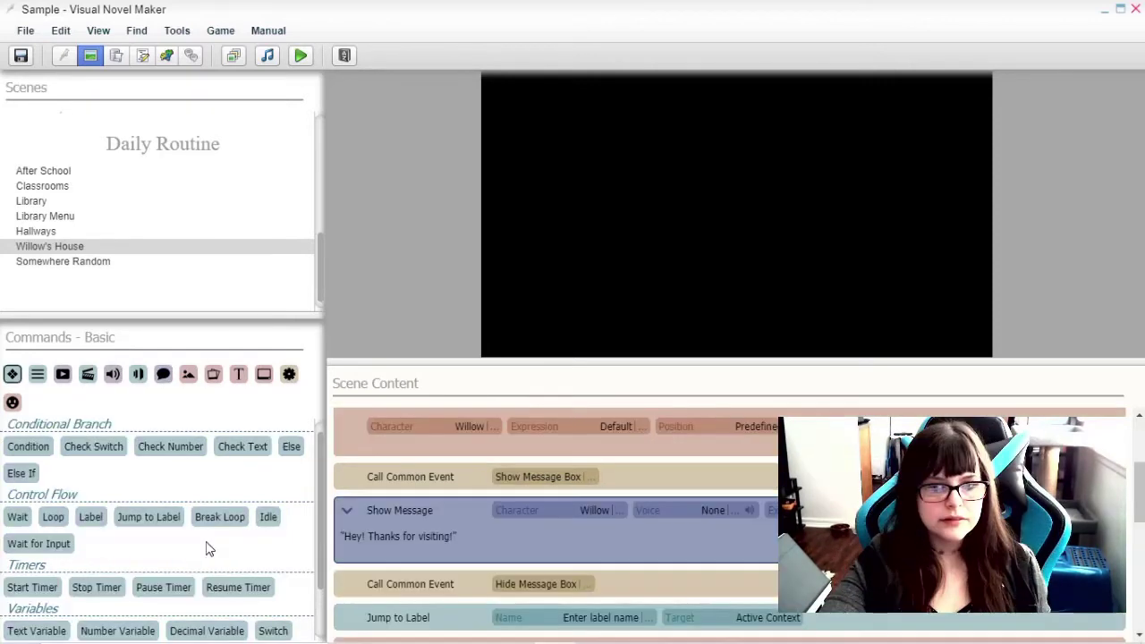
pyautogui.moveTo(171, 452); pyautogui.dragTo(534, 567)
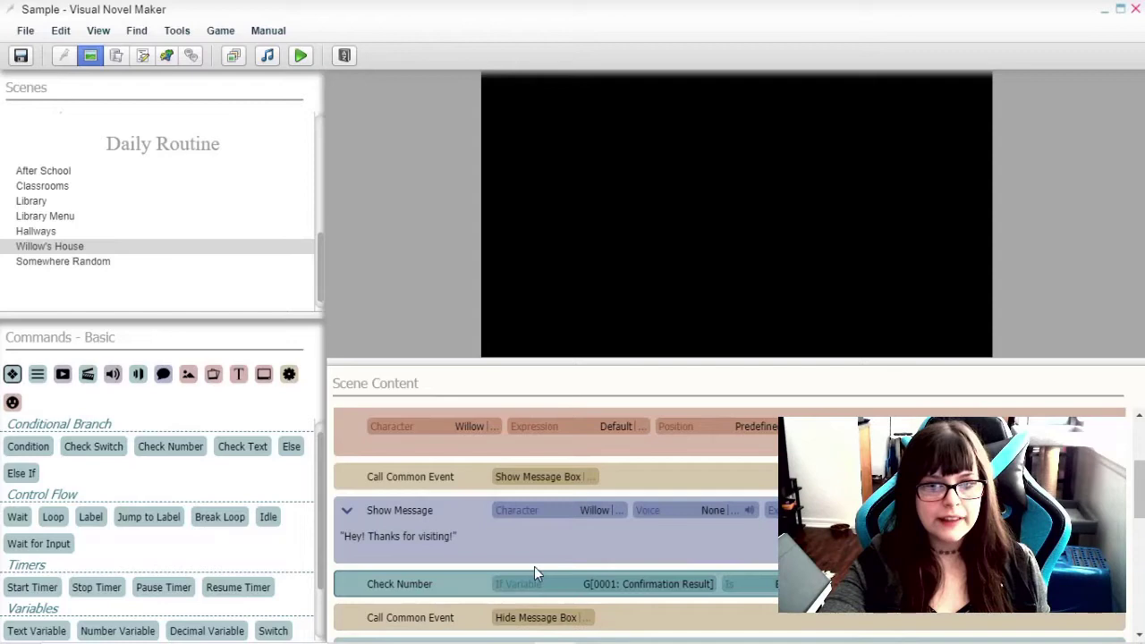
# - Set the new Check Number's variable to global 0007: Detective Club and move the command below the Hide Message Box call
pyautogui.click(623, 587)
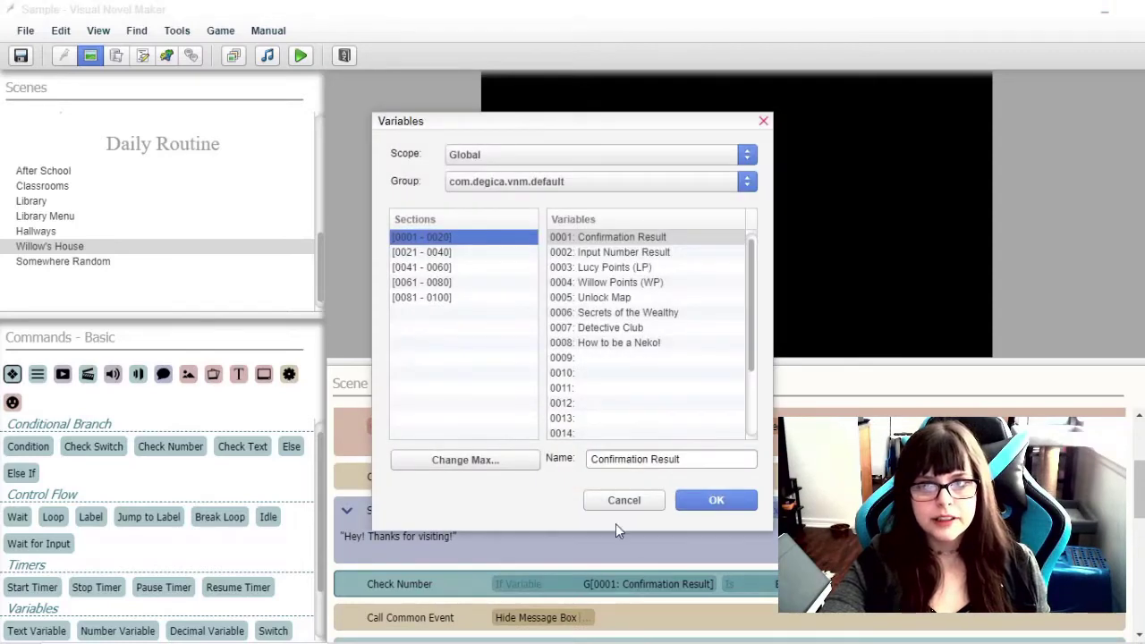
pyautogui.click(631, 329)
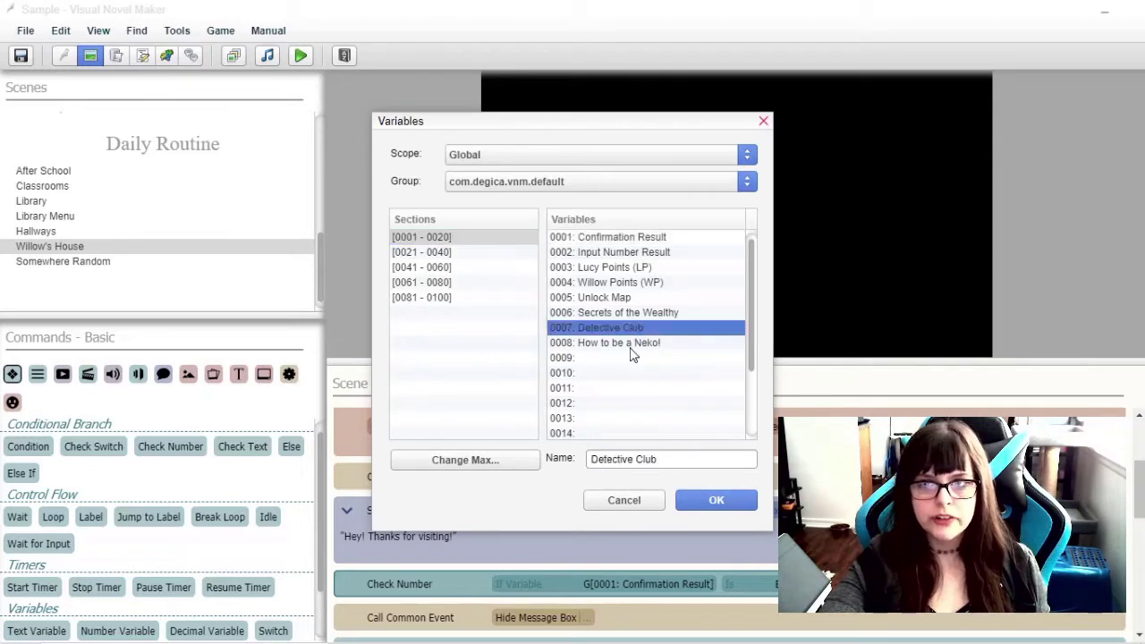
pyautogui.click(631, 345)
pyautogui.click(625, 328)
pyautogui.click(628, 313)
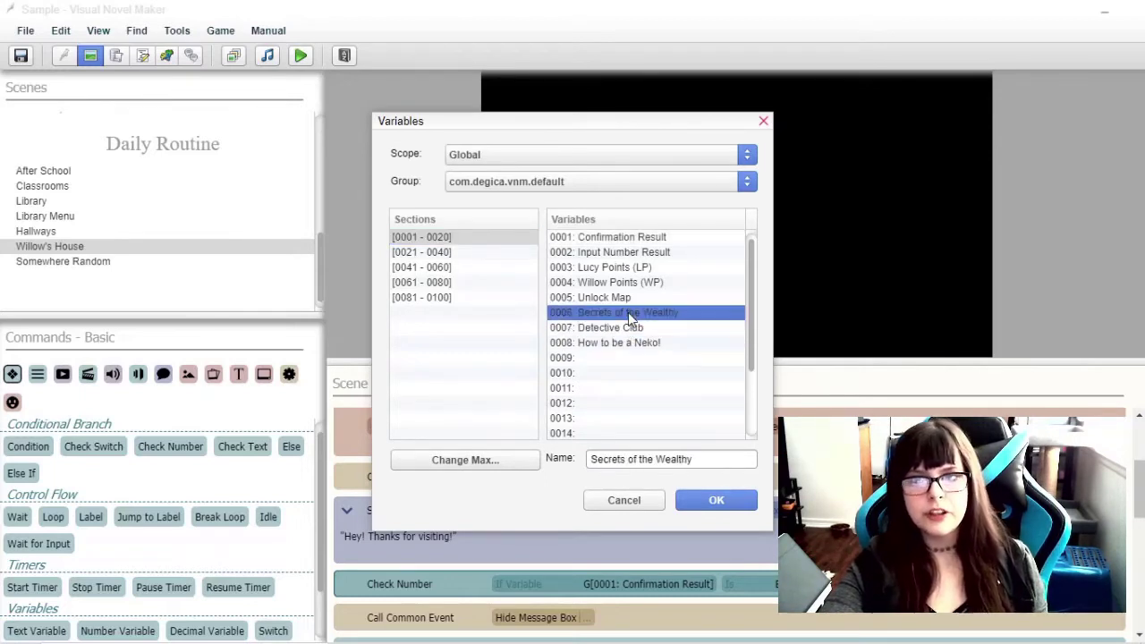
pyautogui.click(647, 345)
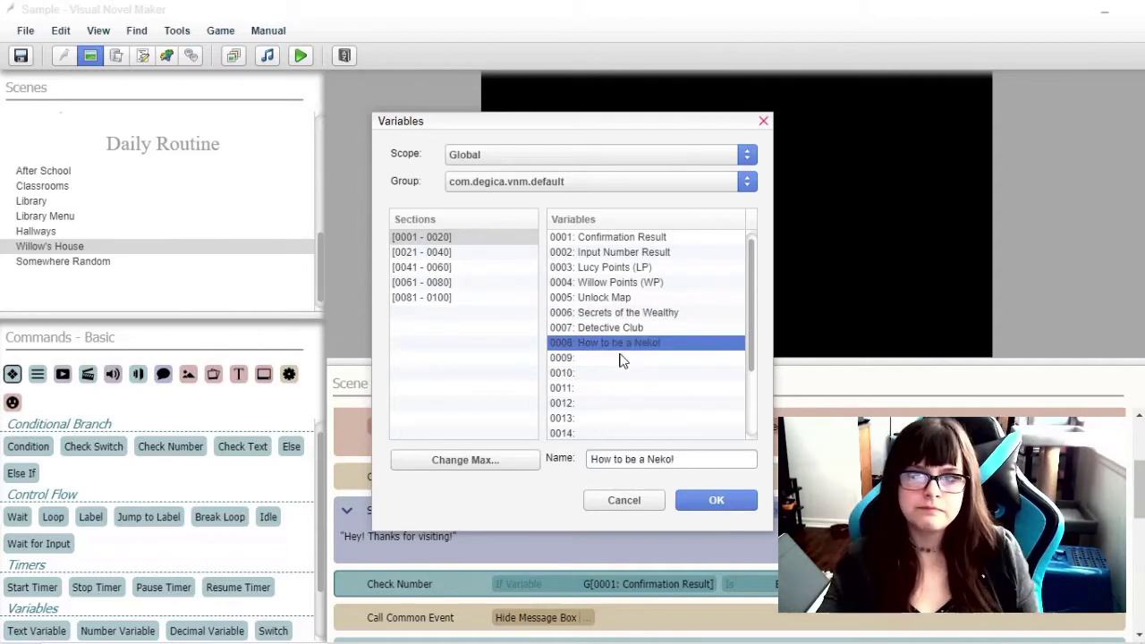
pyautogui.click(642, 328)
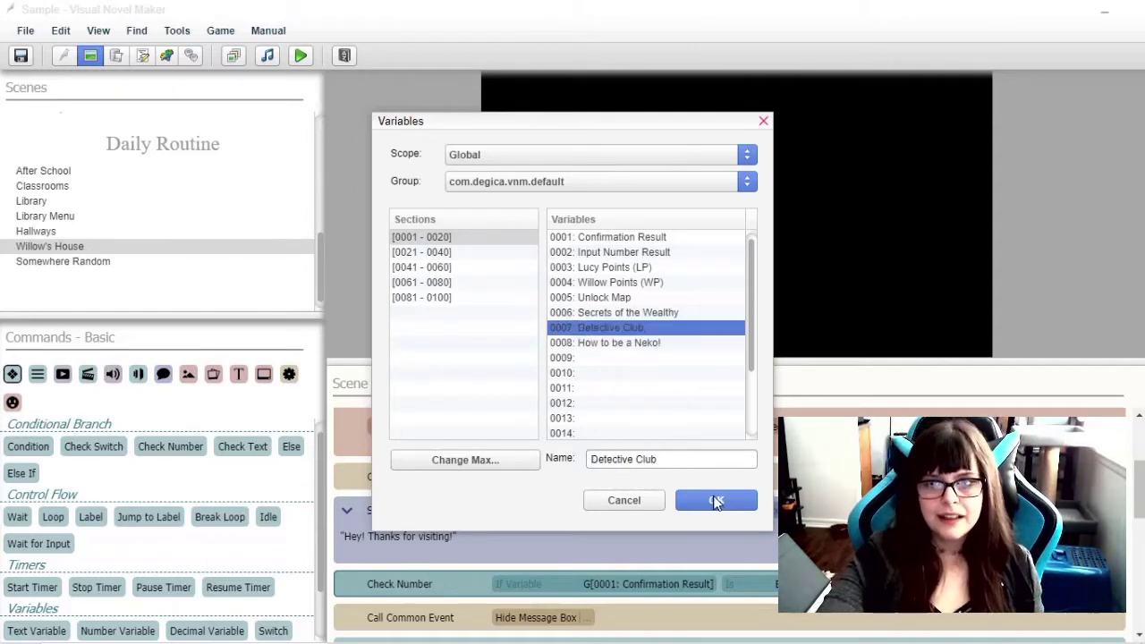
pyautogui.click(715, 501)
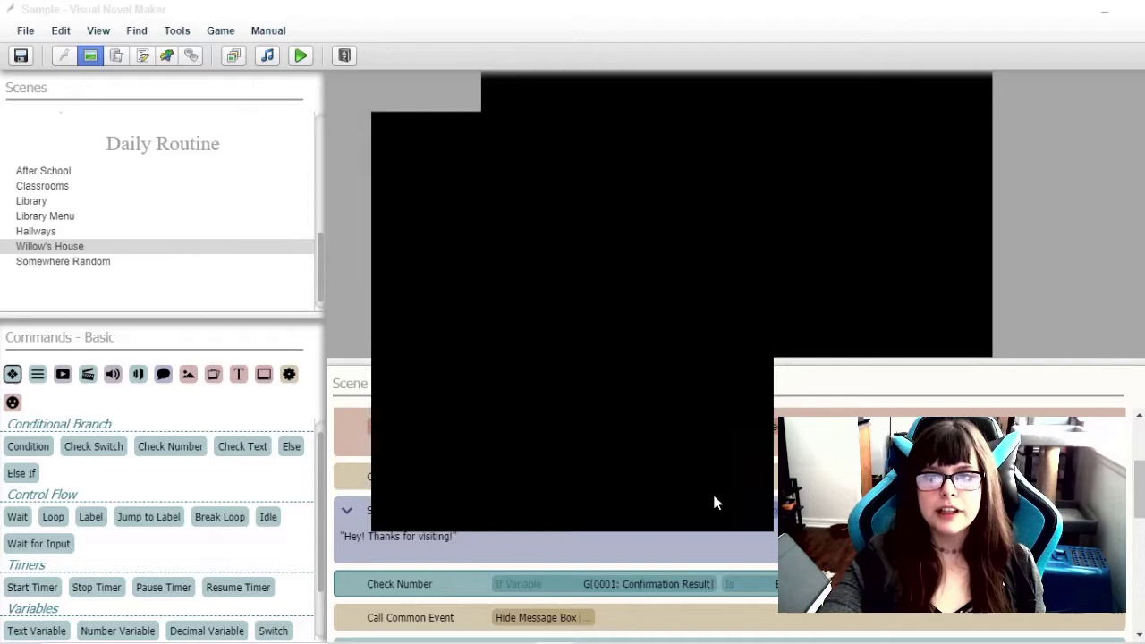
pyautogui.scroll(-1, 463, 566)
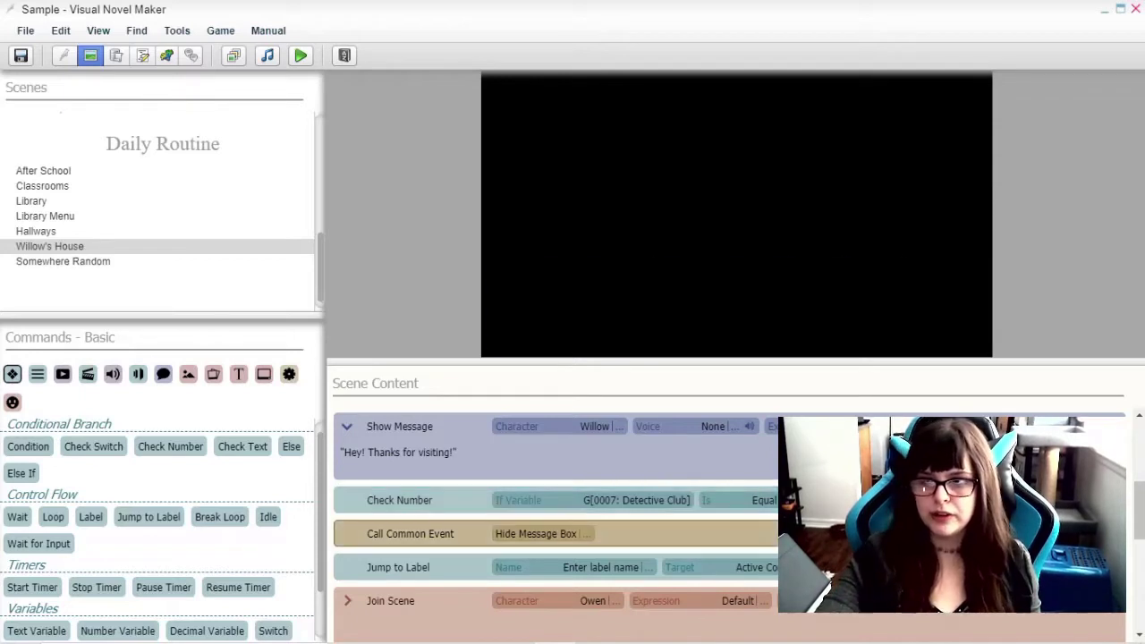
pyautogui.moveTo(439, 497); pyautogui.dragTo(447, 538)
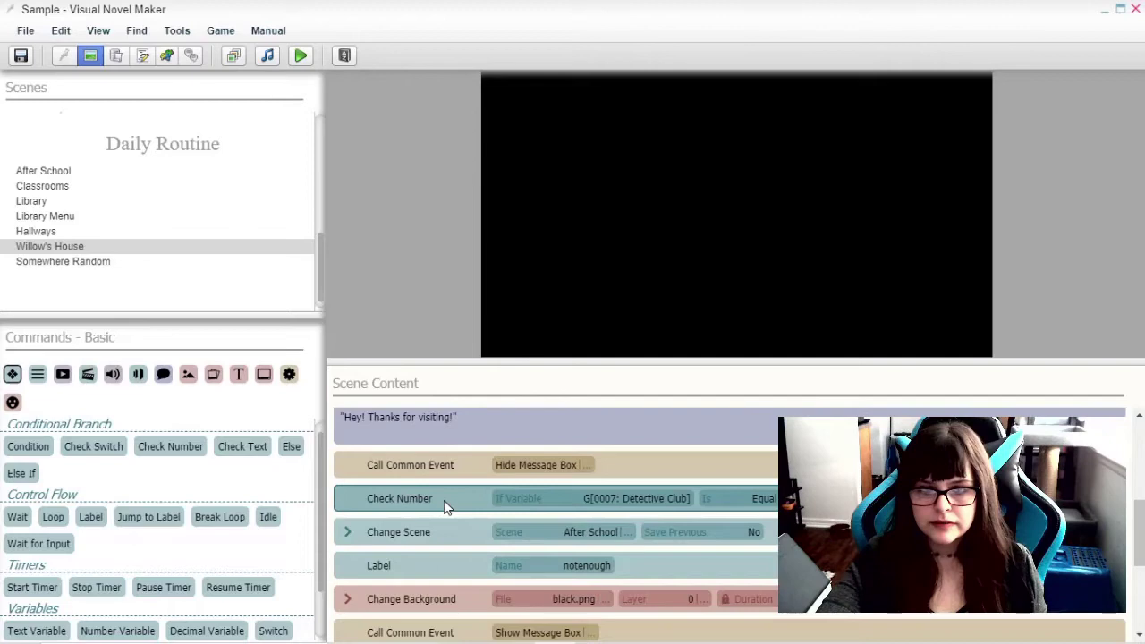
# - Add a label named "book scene" after the Idle command at the end of the Willow's House scene
pyautogui.scroll(-3, 443, 500)
pyautogui.click(422, 589)
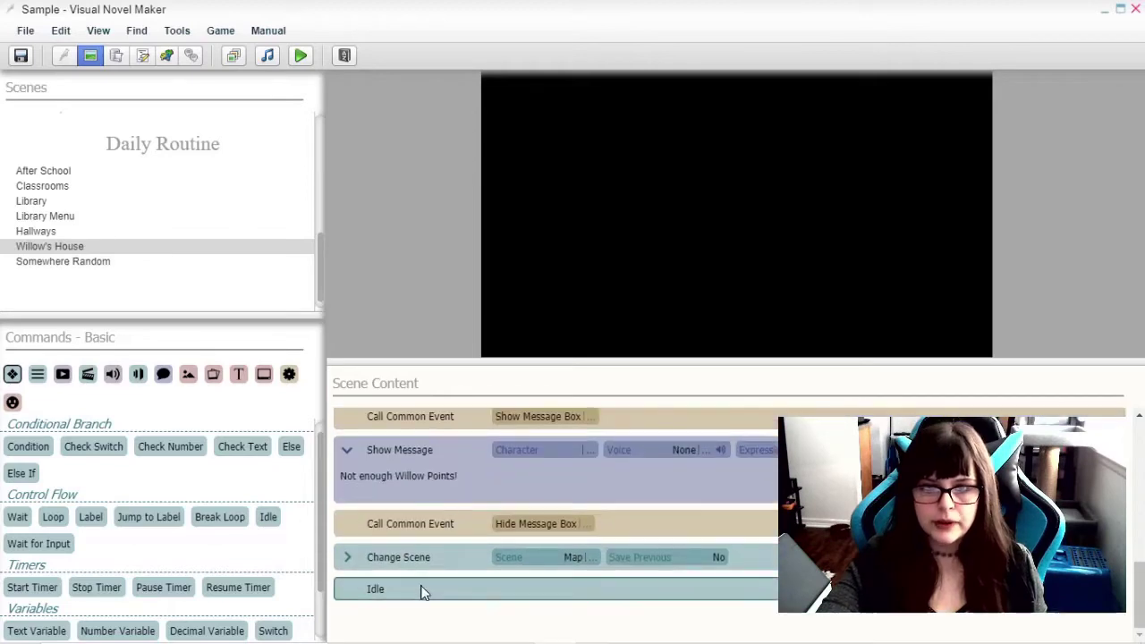
pyautogui.click(90, 517)
pyautogui.click(583, 619)
pyautogui.write('b')
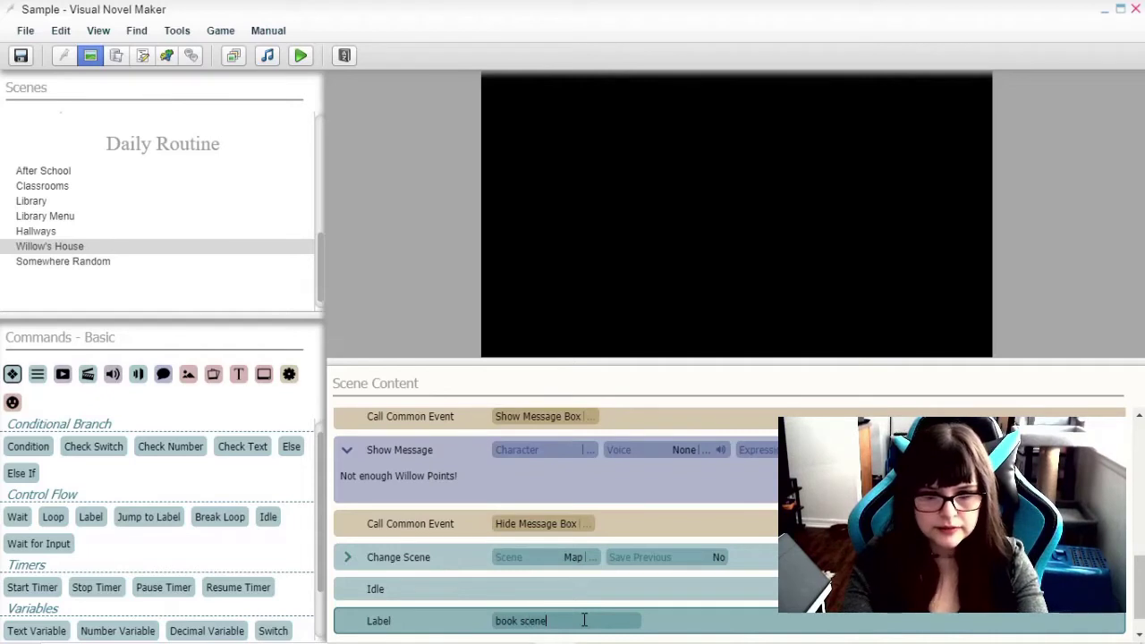
pyautogui.write('ook scene')
pyautogui.scroll(-1, 700, 576)
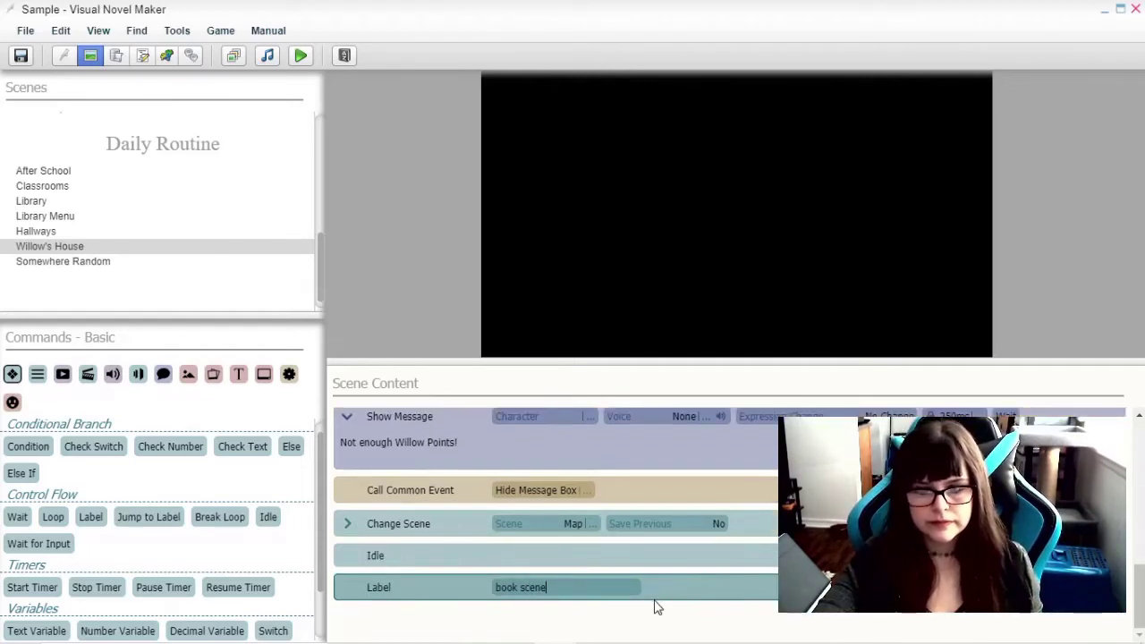
# - Add a Change Scene command directly below the book scene label
pyautogui.click(420, 616)
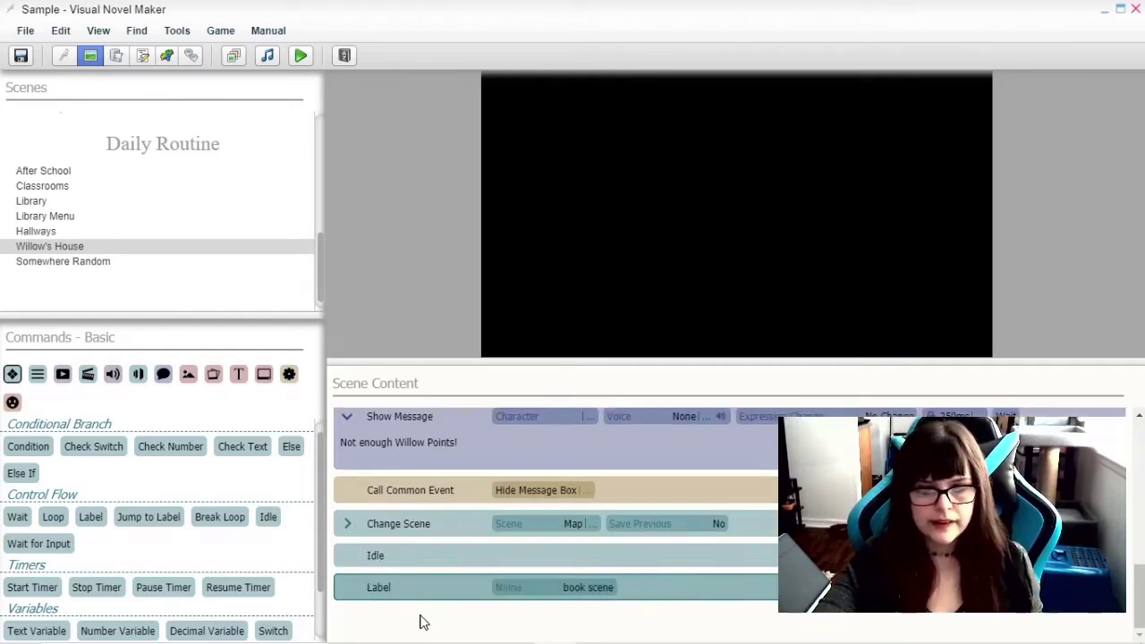
pyautogui.click(87, 375)
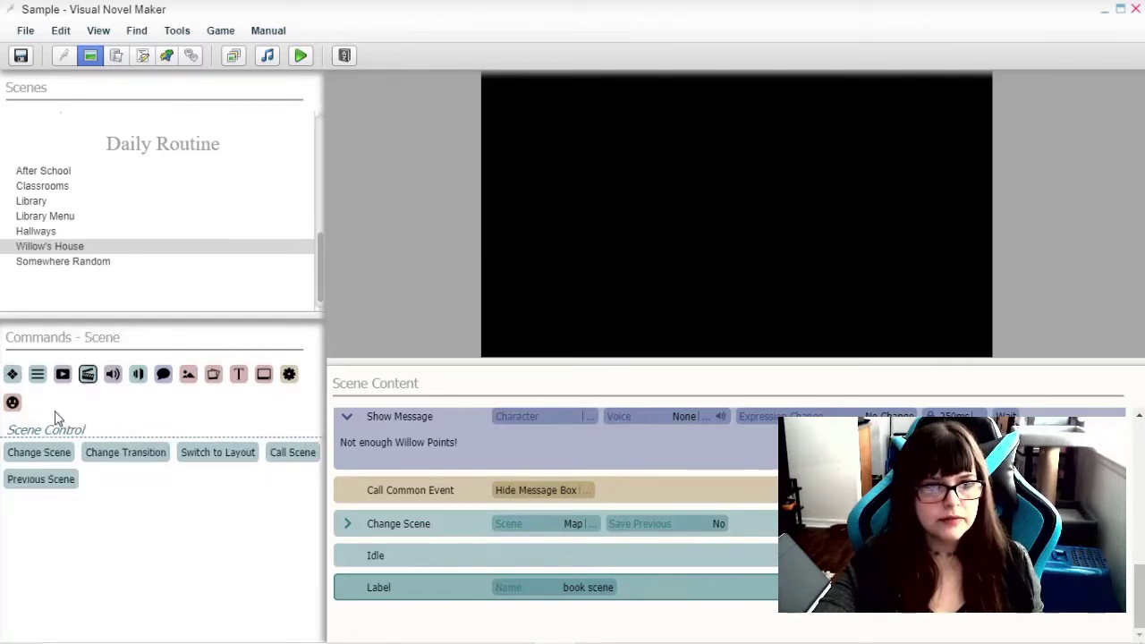
pyautogui.click(54, 452)
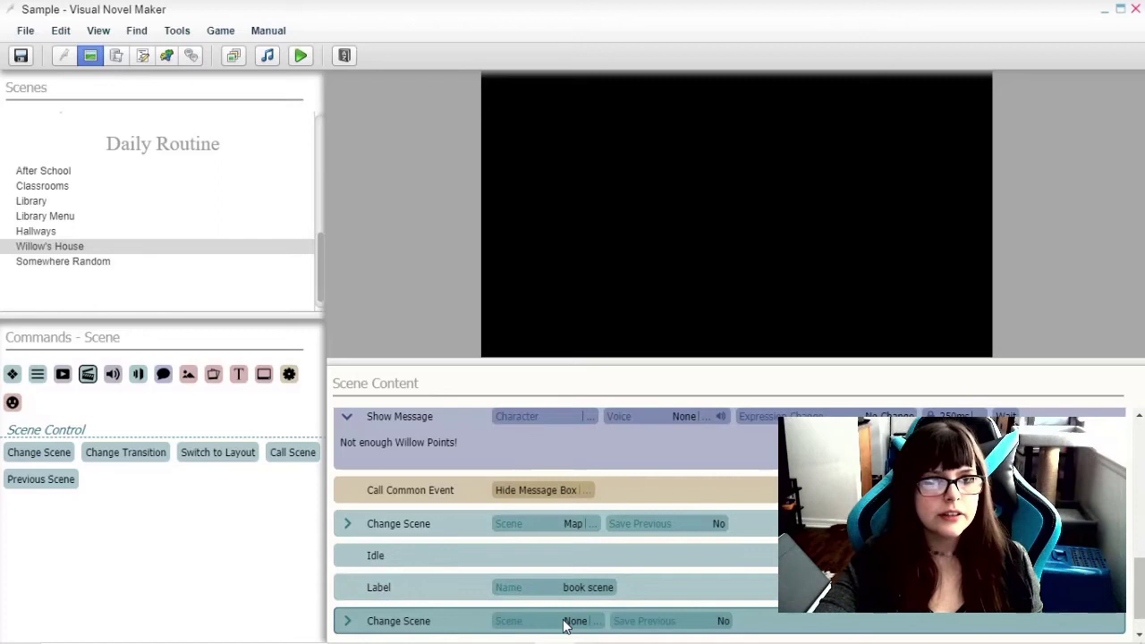
# - Create a new scene named "Willow Detective" in the Daily Routine chapter
pyautogui.rightClick(167, 145)
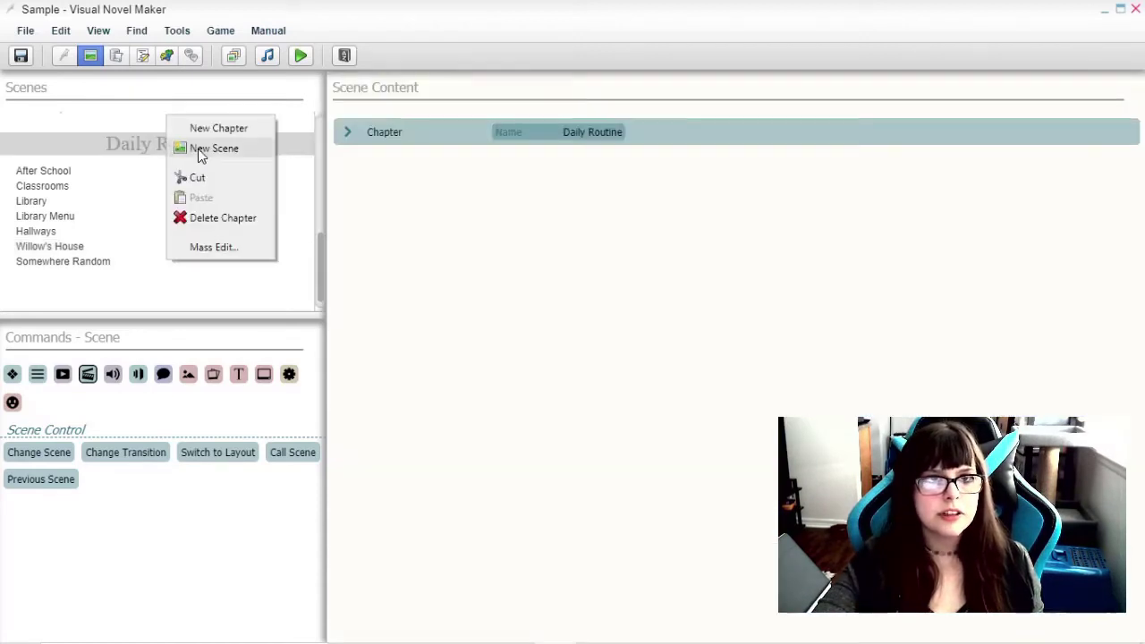
pyautogui.click(200, 150)
pyautogui.moveTo(535, 291); pyautogui.dragTo(517, 259)
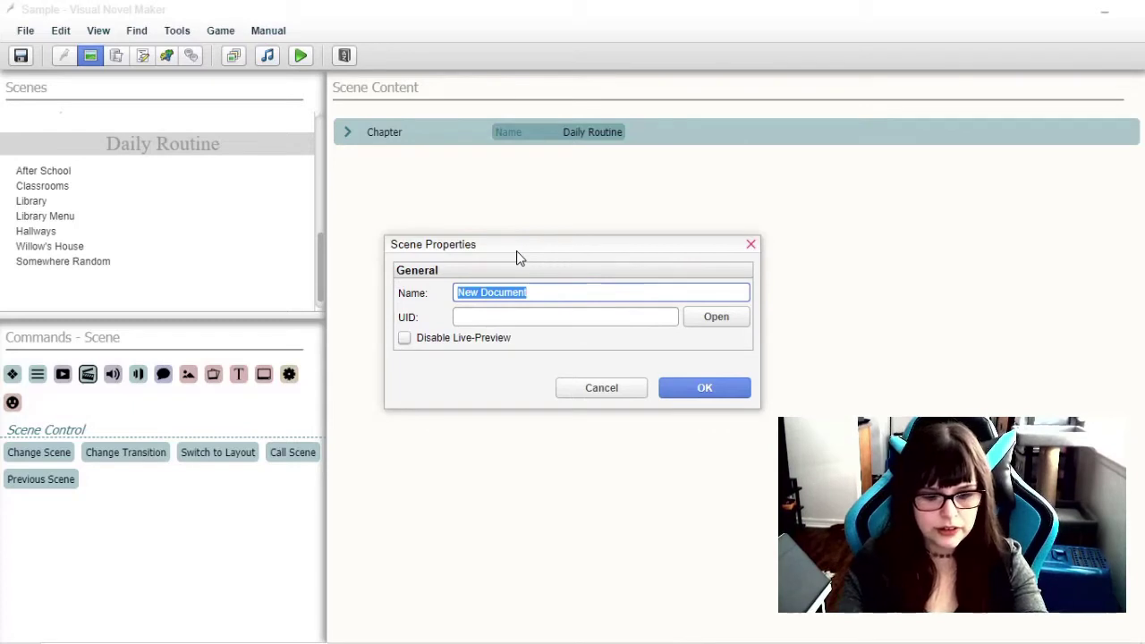
pyautogui.write('Willow ')
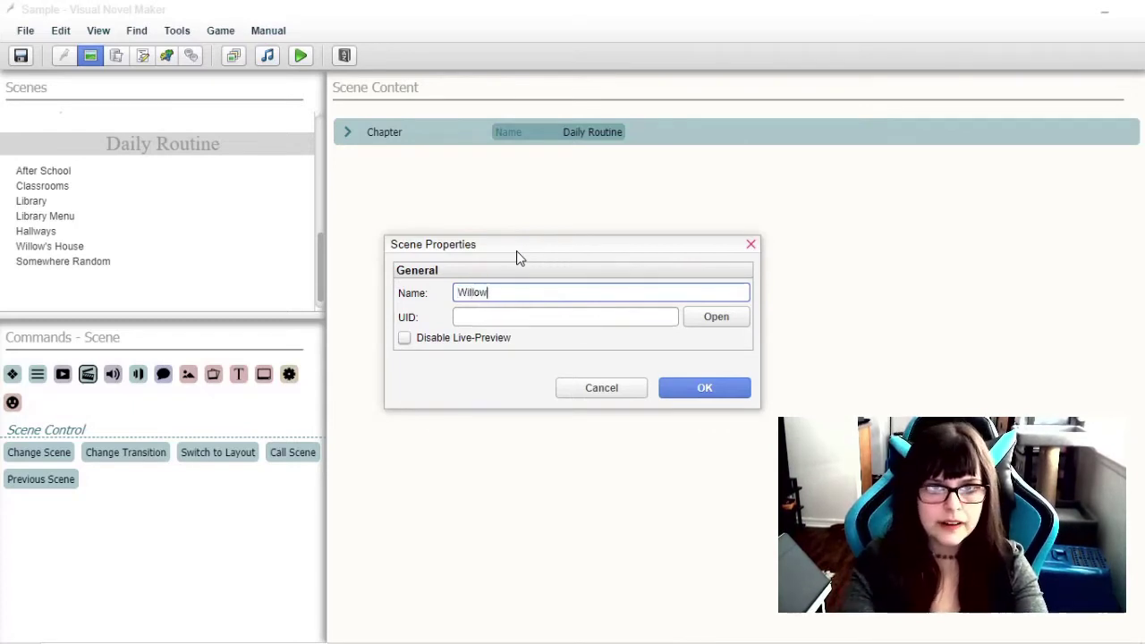
pyautogui.write('De')
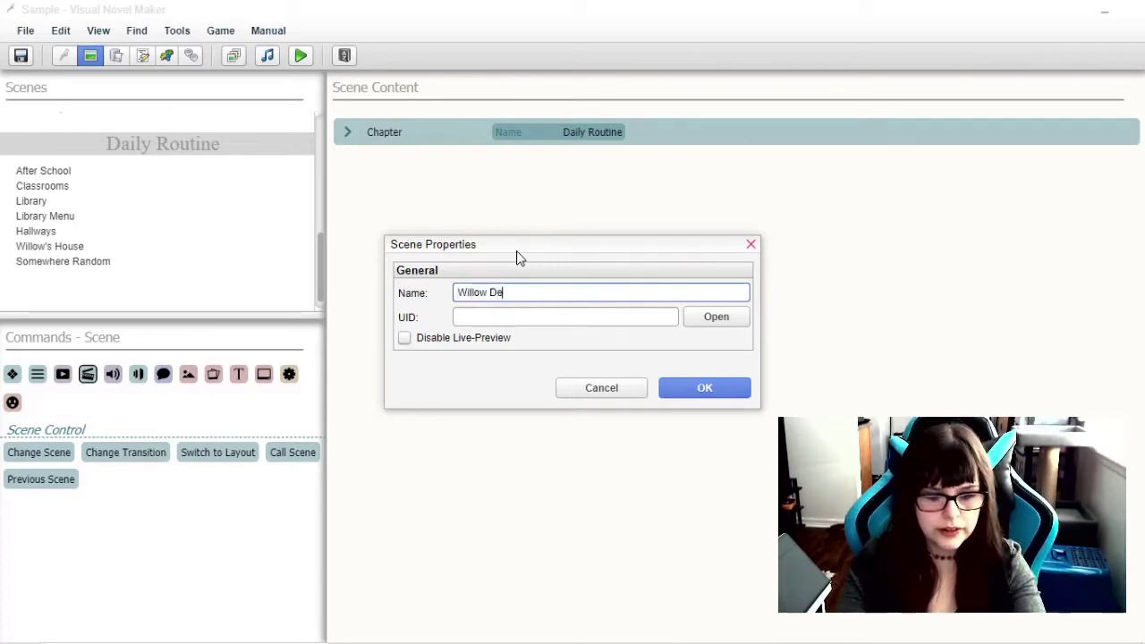
pyautogui.write('tective')
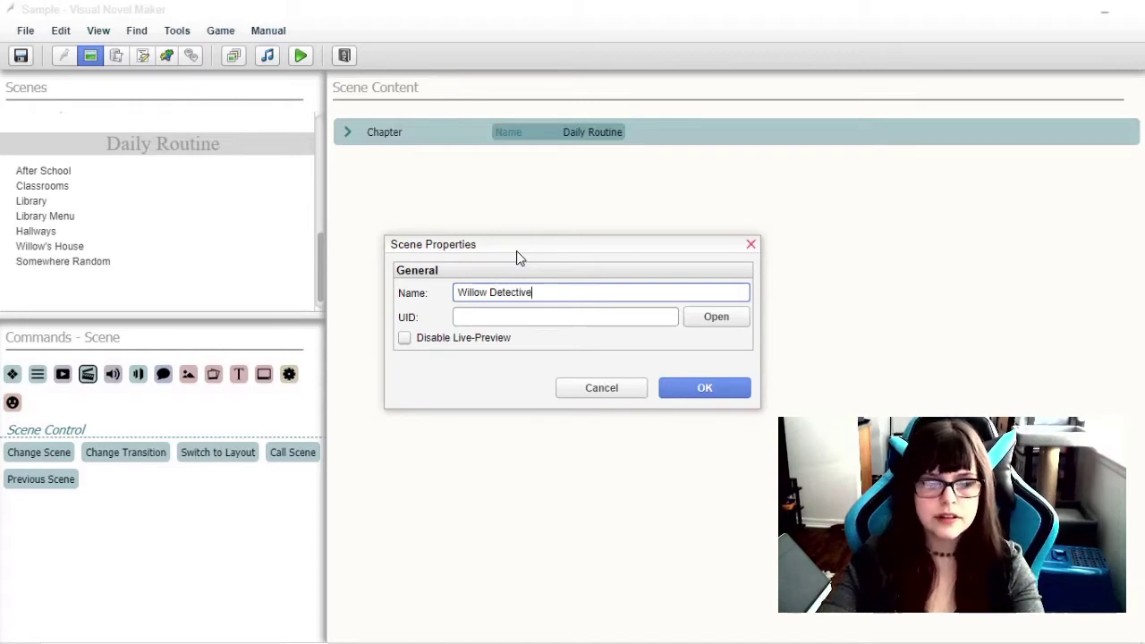
pyautogui.click(672, 391)
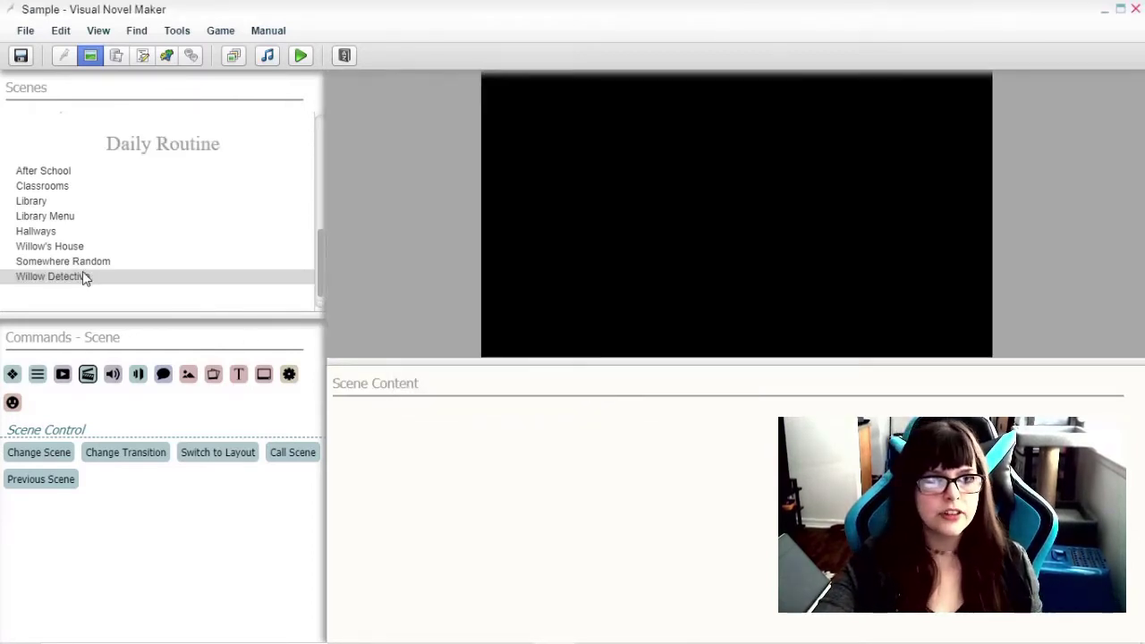
# - Nest the Willow Detective scene under Willow's House in the scene list and open the Library scene
pyautogui.moveTo(80, 276); pyautogui.dragTo(78, 255)
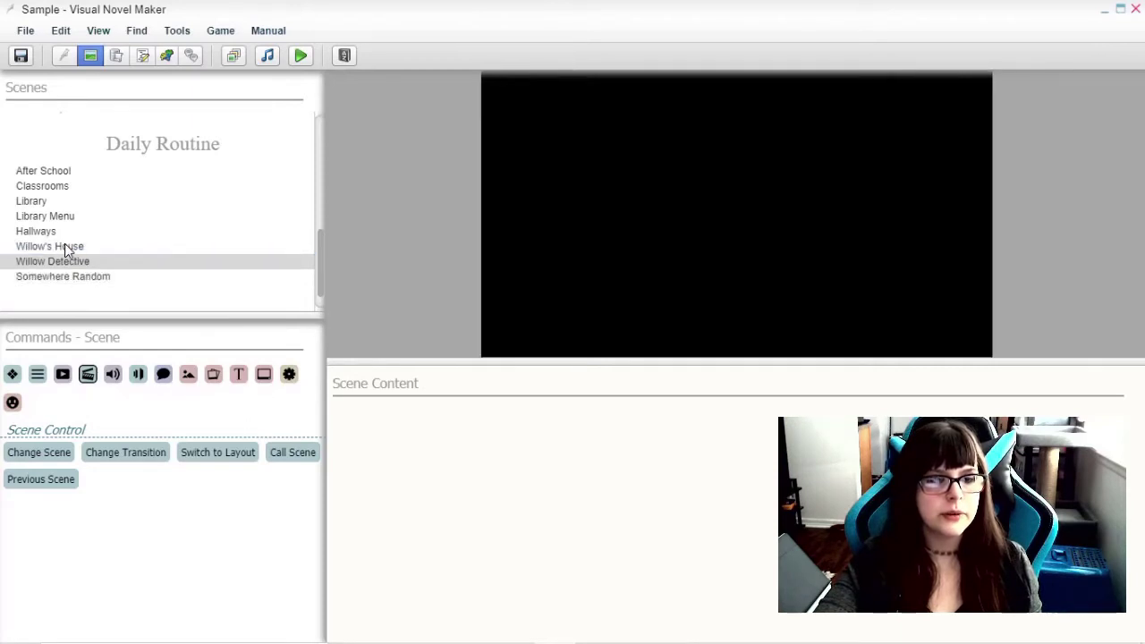
pyautogui.click(66, 251)
pyautogui.click(69, 262)
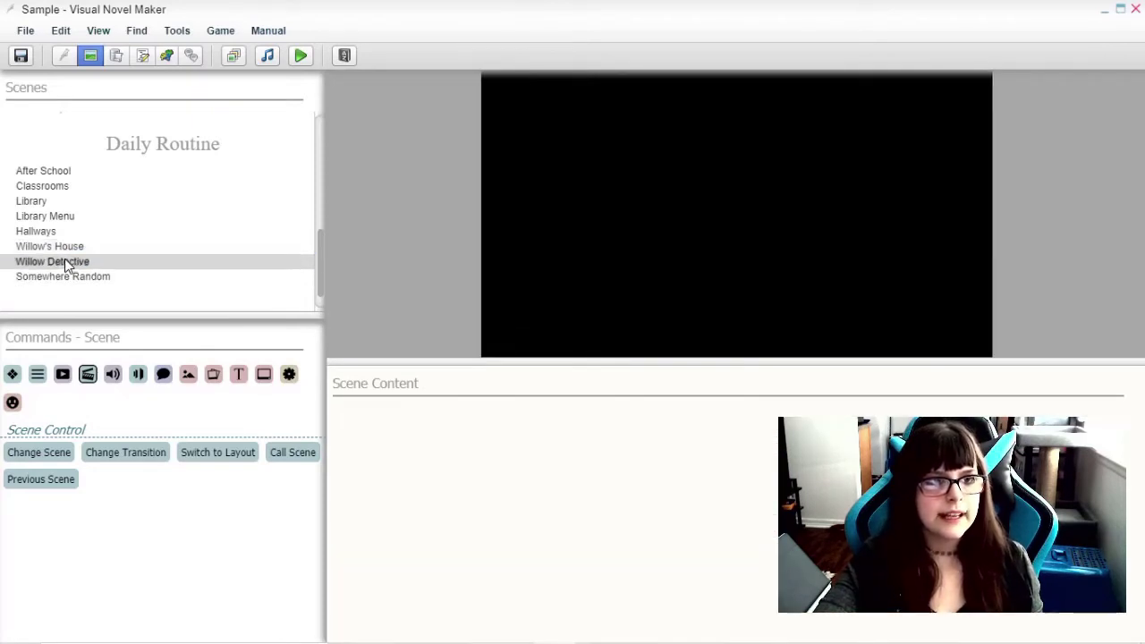
pyautogui.moveTo(69, 260); pyautogui.dragTo(83, 246)
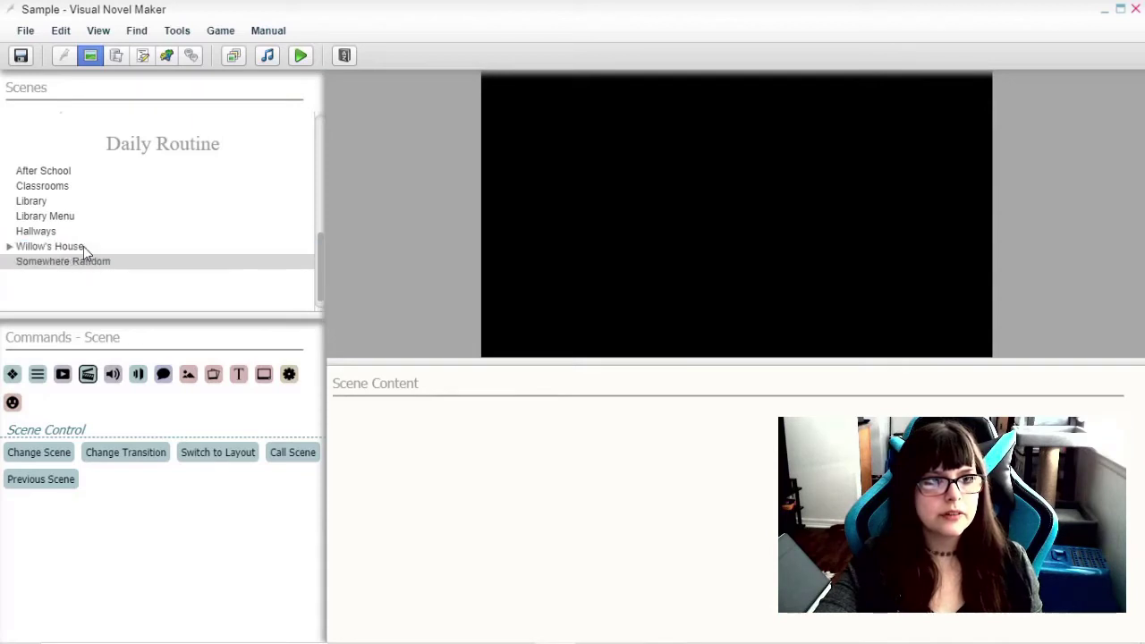
pyautogui.click(31, 202)
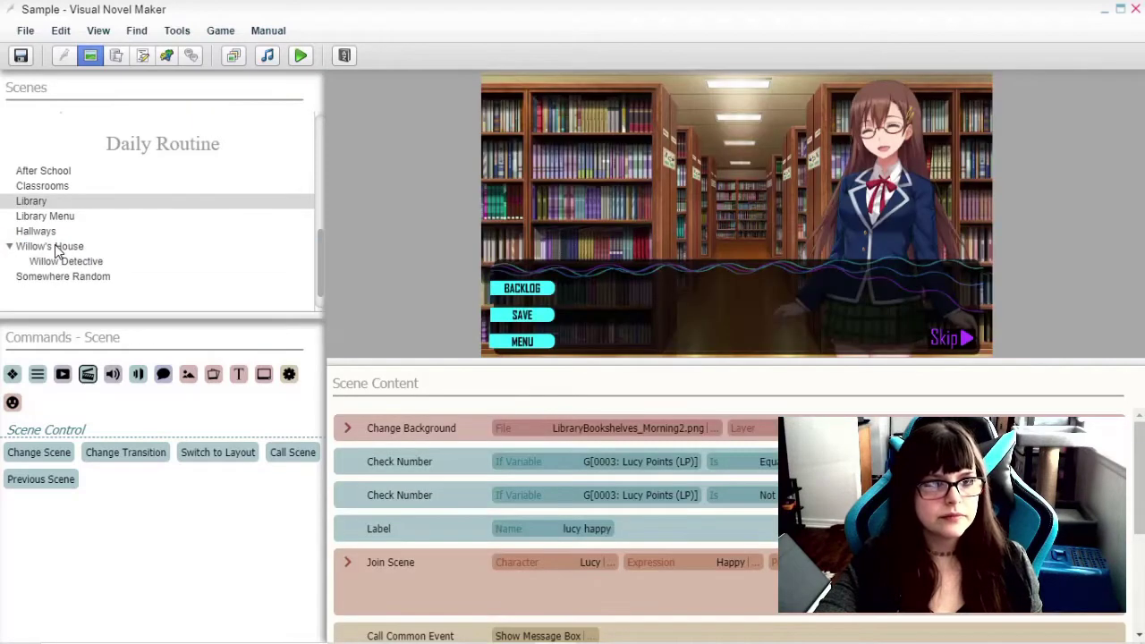
# - Nest the Library Menu scene under Library in the Daily Routine chapter, then collapse the Library and Willow's House branches
pyautogui.click(52, 218)
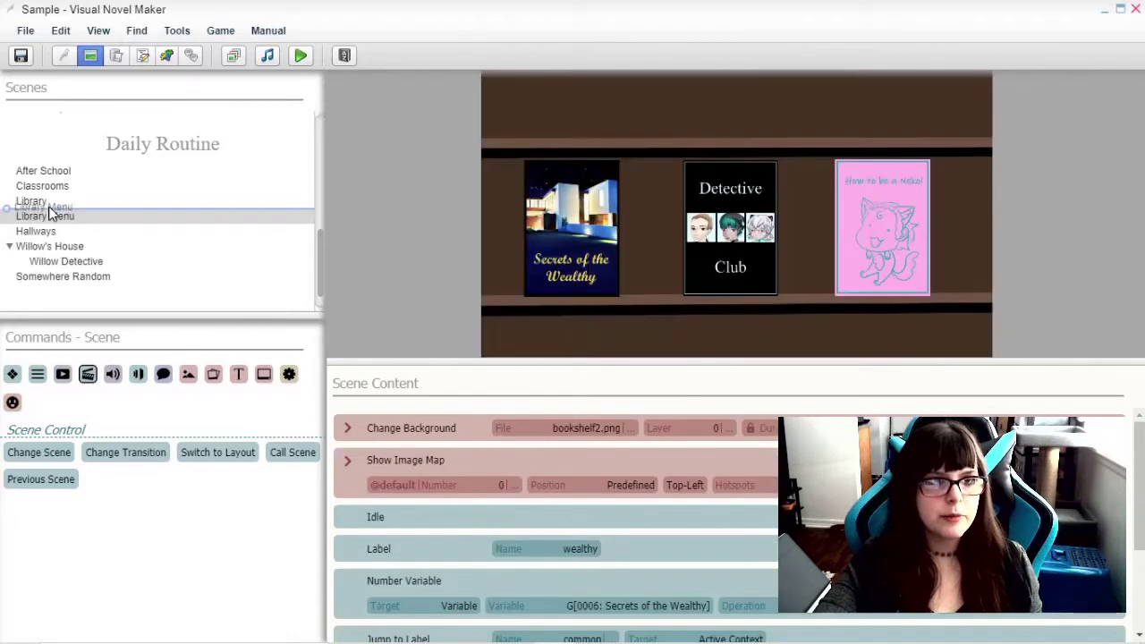
pyautogui.moveTo(52, 218); pyautogui.dragTo(50, 204)
pyautogui.click(48, 201)
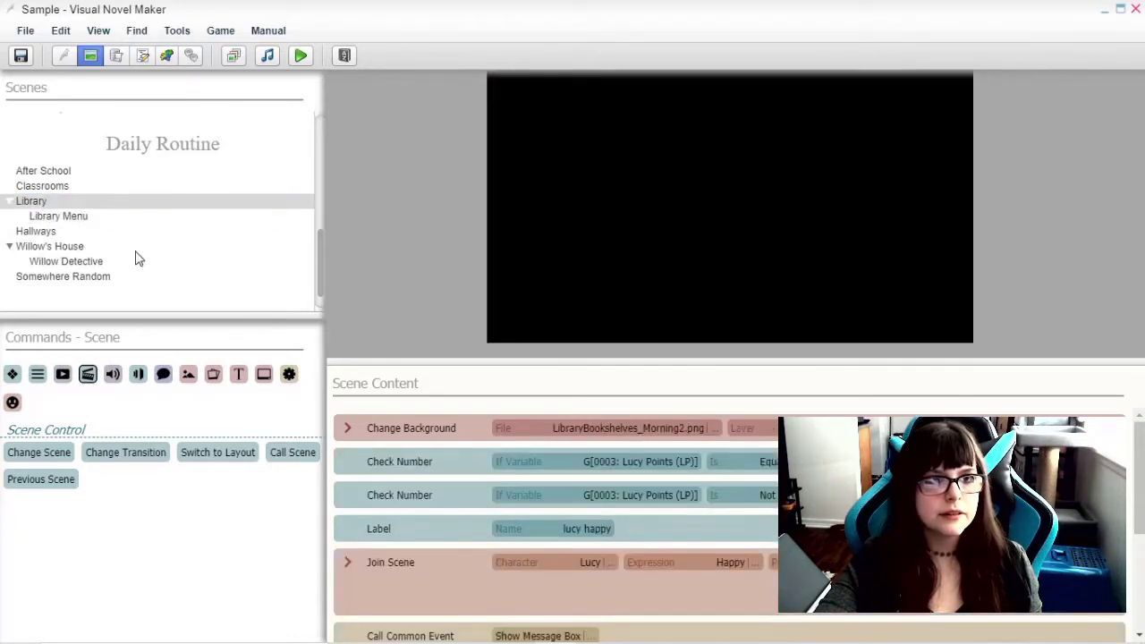
pyautogui.scroll(-10, 478, 570)
pyautogui.scroll(-5, 489, 589)
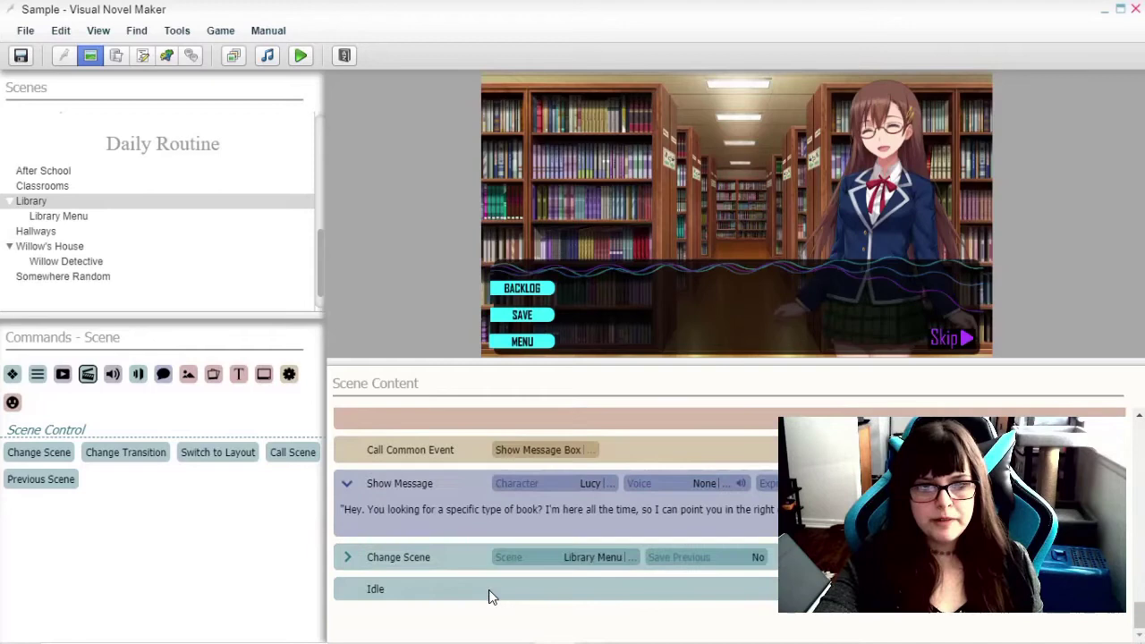
pyautogui.scroll(3, 391, 529)
pyautogui.click(10, 202)
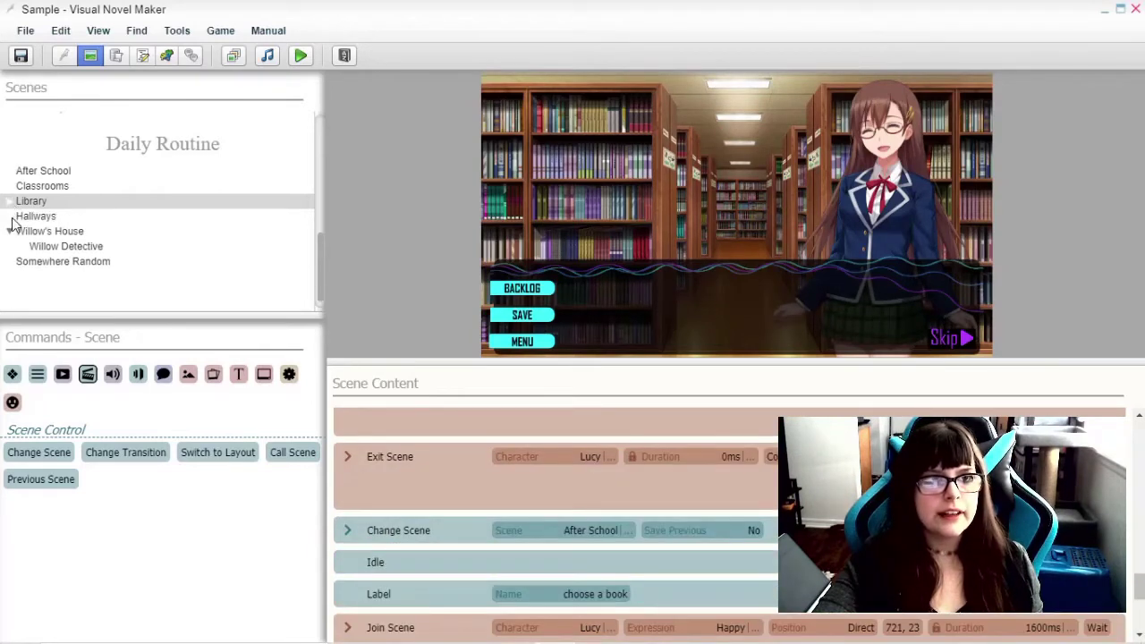
pyautogui.click(10, 231)
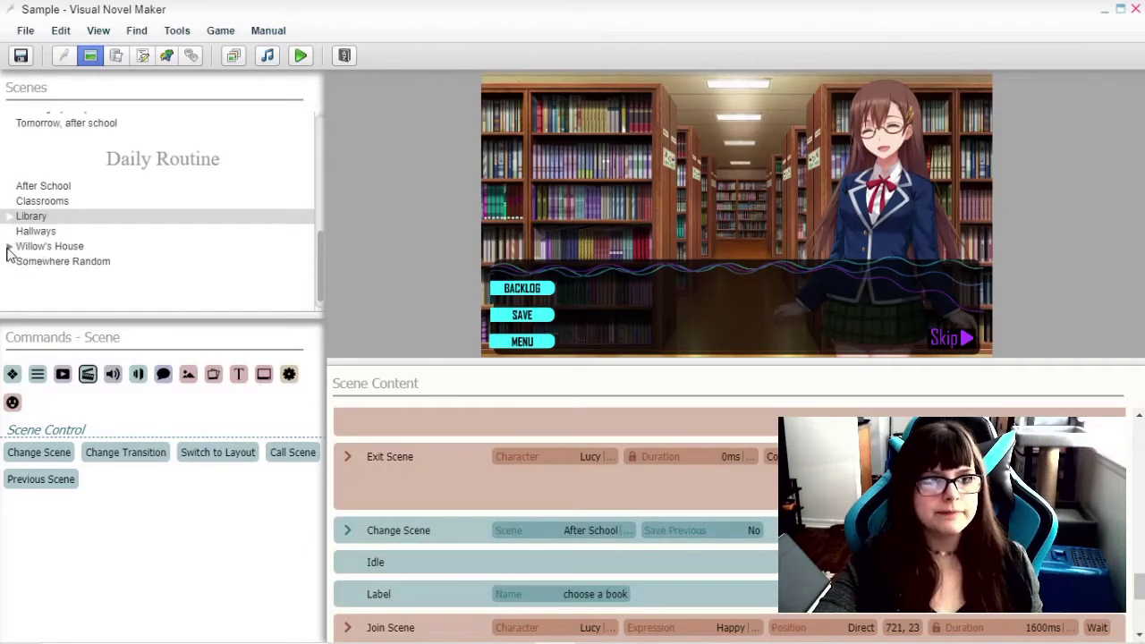
# - Set the Change Scene command under the book scene label in Willow's House to the Willow Detective scene
pyautogui.click(9, 248)
pyautogui.click(59, 251)
pyautogui.scroll(-3, 560, 602)
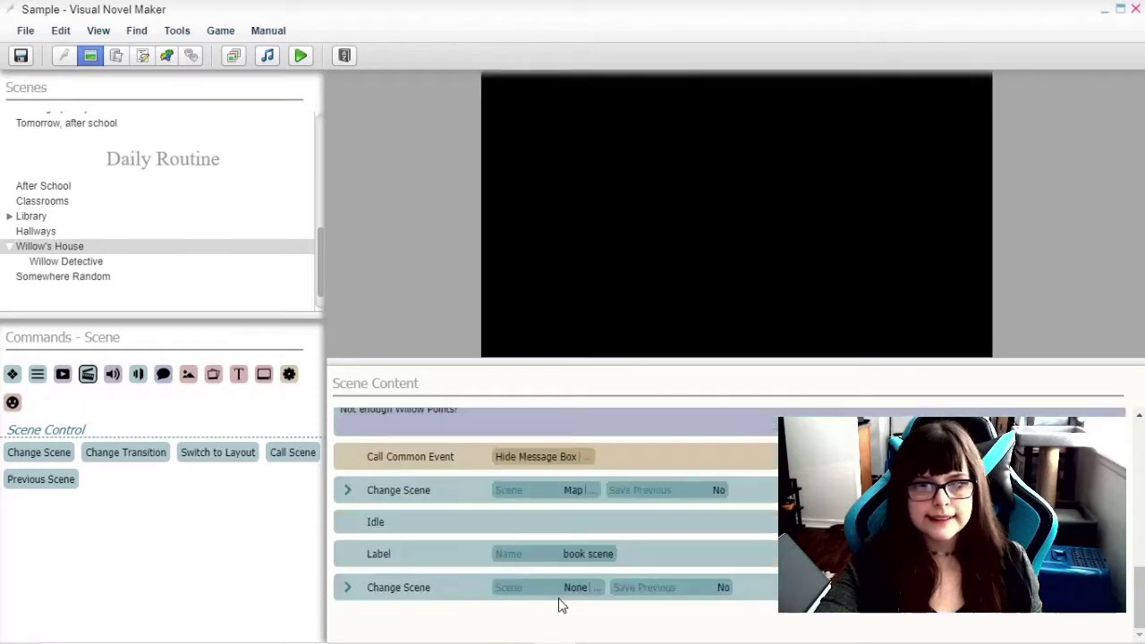
pyautogui.click(535, 588)
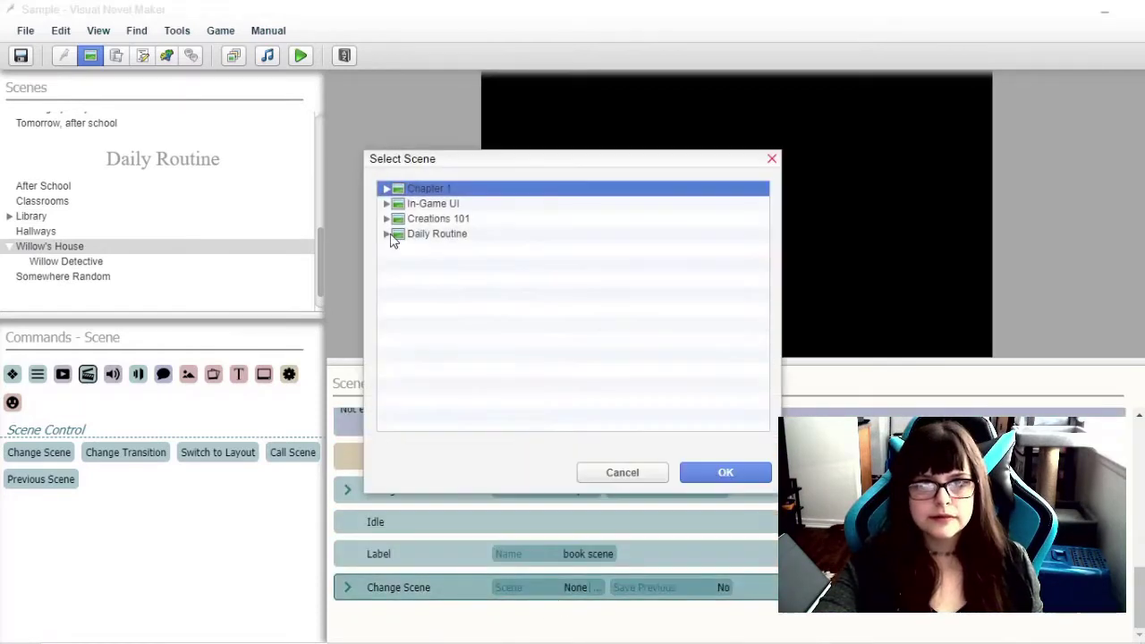
pyautogui.click(387, 235)
pyautogui.click(400, 310)
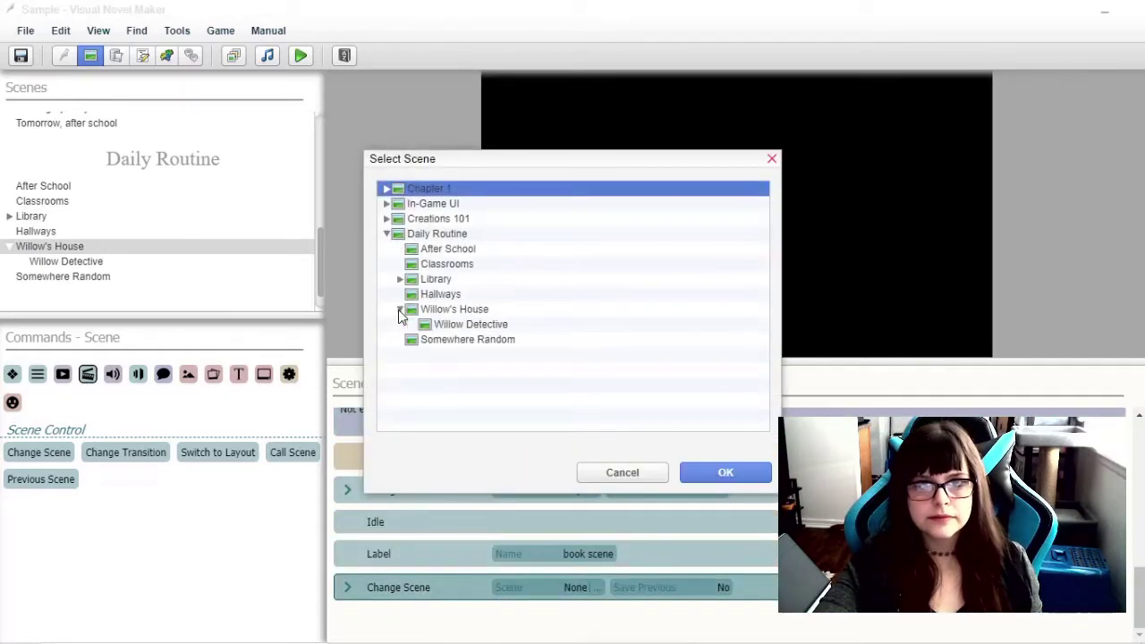
pyautogui.click(455, 325)
pyautogui.click(725, 473)
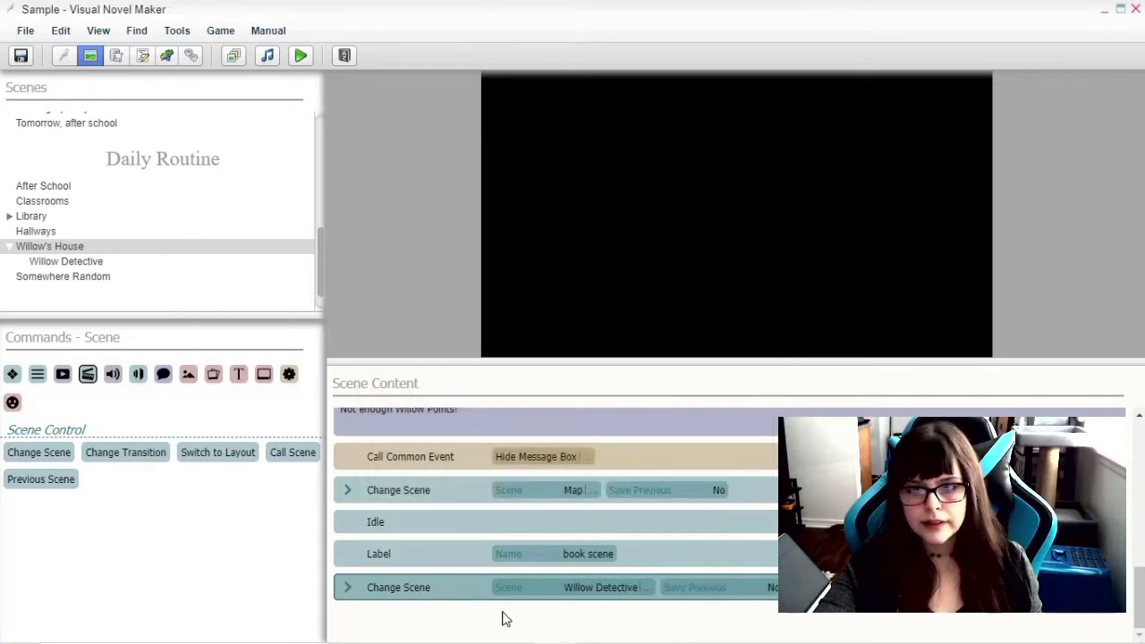
# - Copy the Idle command above the book scene label and paste it after the Change Scene to Willow Detective
pyautogui.rightClick(435, 507)
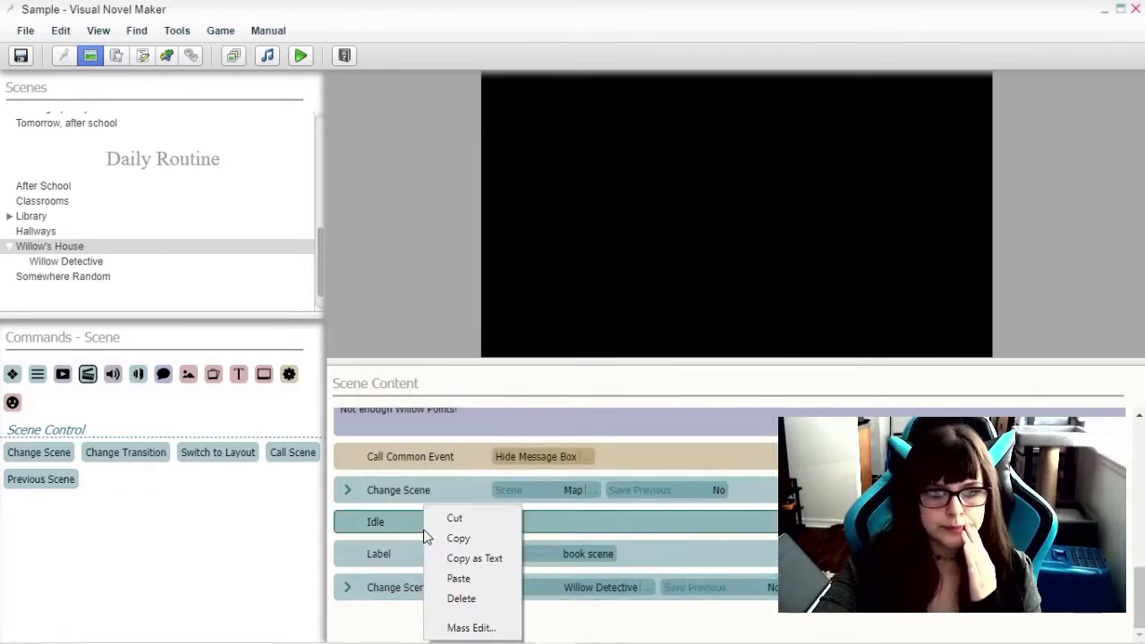
pyautogui.click(451, 587)
pyautogui.rightClick(451, 587)
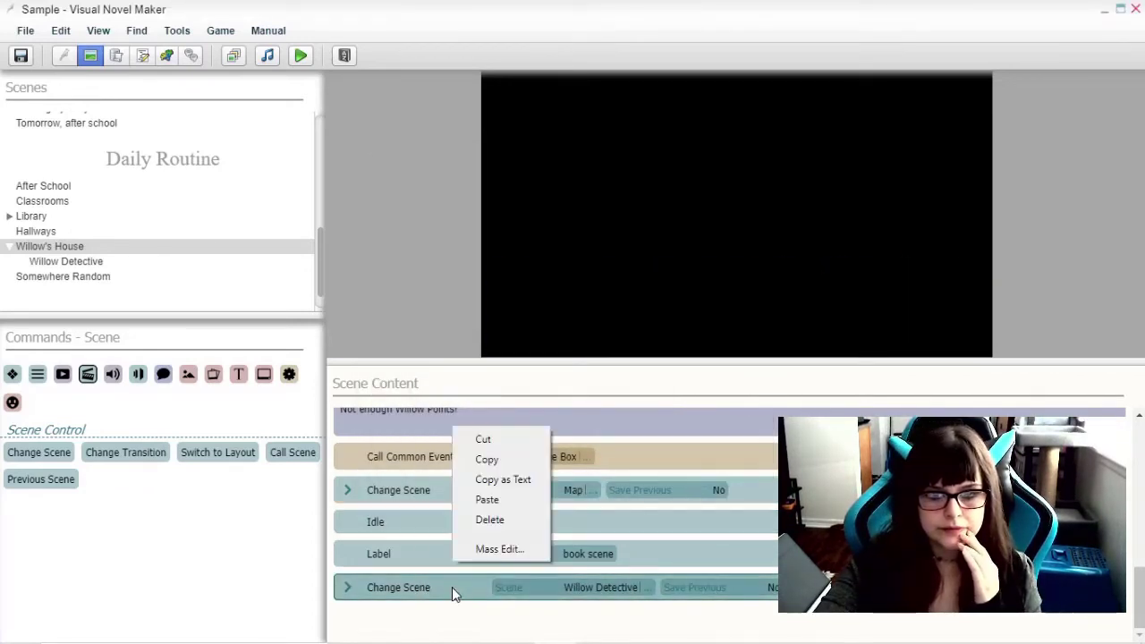
pyautogui.click(487, 499)
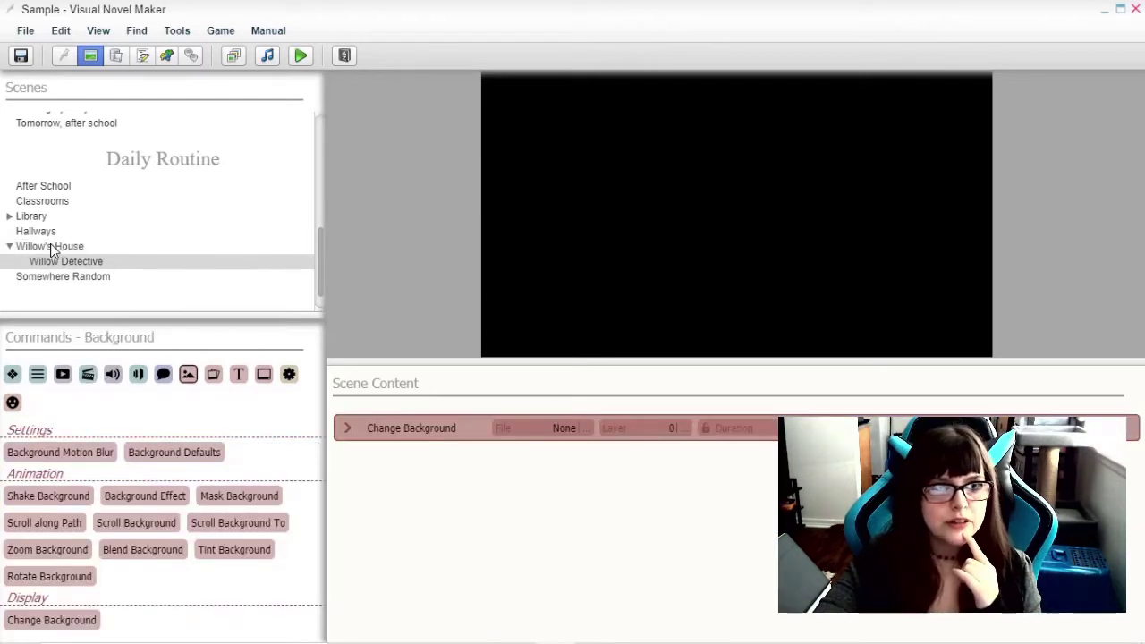
# - Copy the PlayerHomeF_Night5.png Change Background command from Willow's House into Willow Detective and delete the empty background command there
pyautogui.click(52, 247)
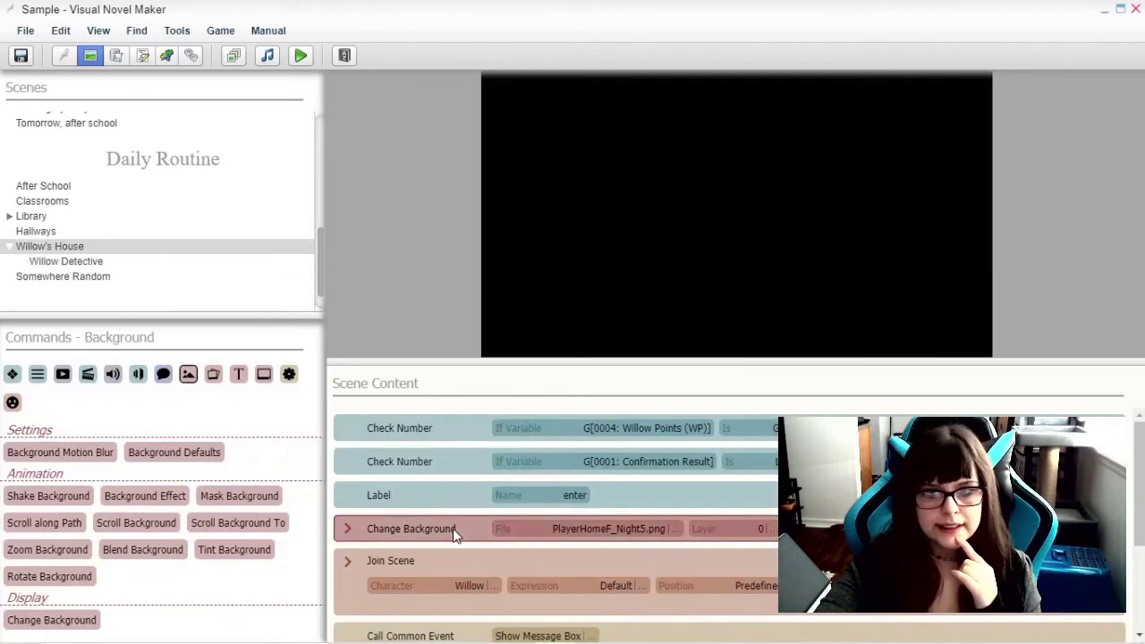
pyautogui.rightClick(455, 531)
pyautogui.click(487, 538)
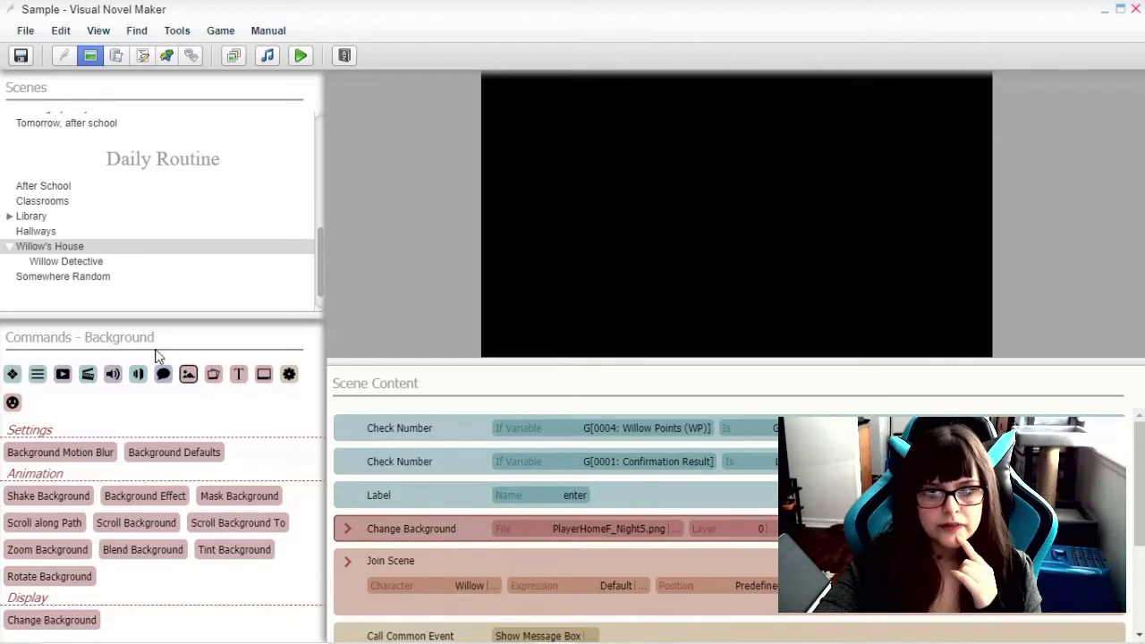
pyautogui.click(64, 261)
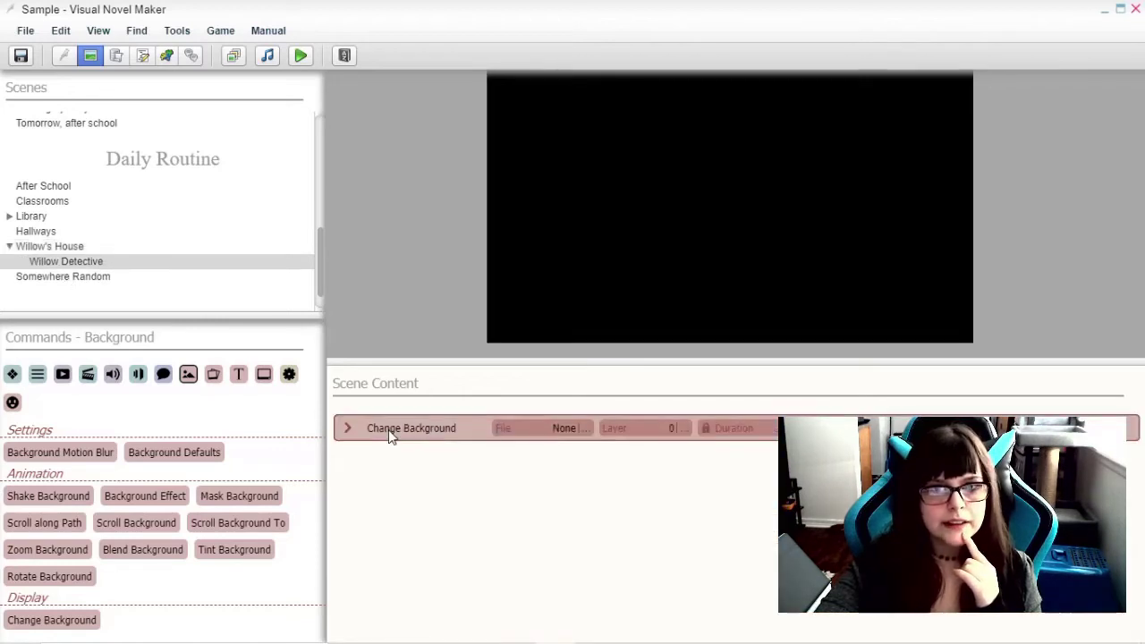
pyautogui.rightClick(437, 448)
pyautogui.click(474, 517)
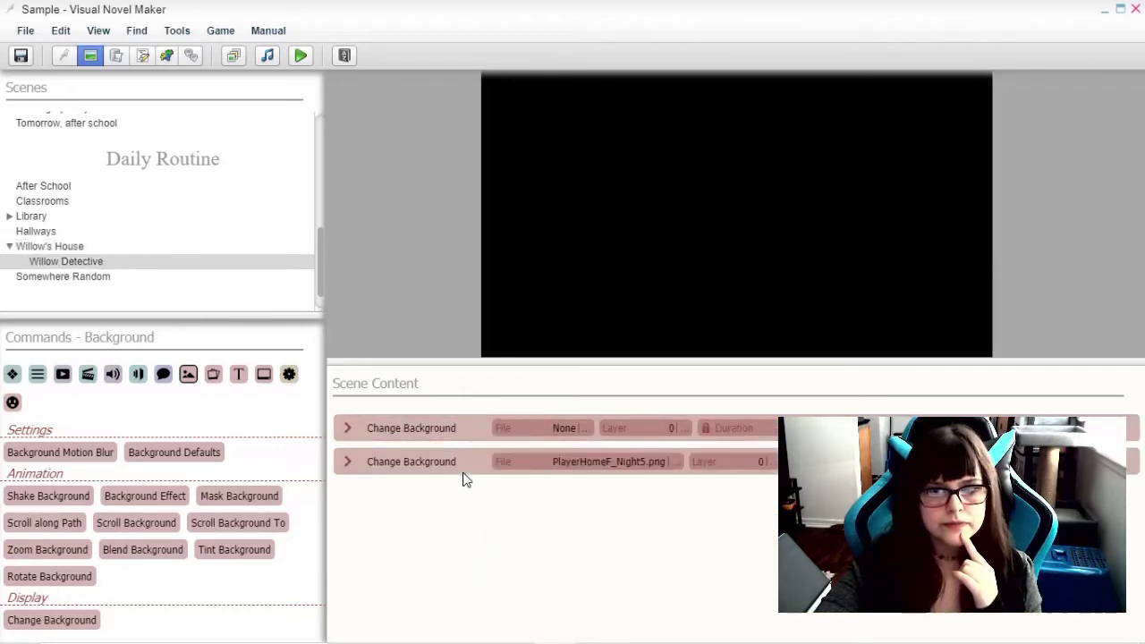
pyautogui.rightClick(425, 419)
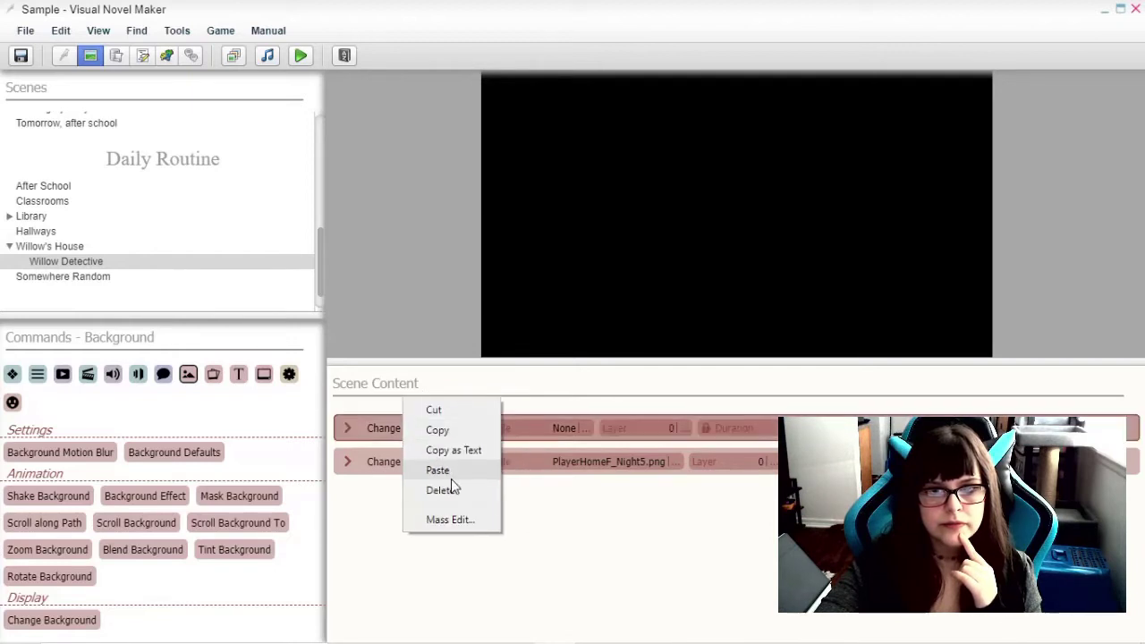
pyautogui.click(456, 480)
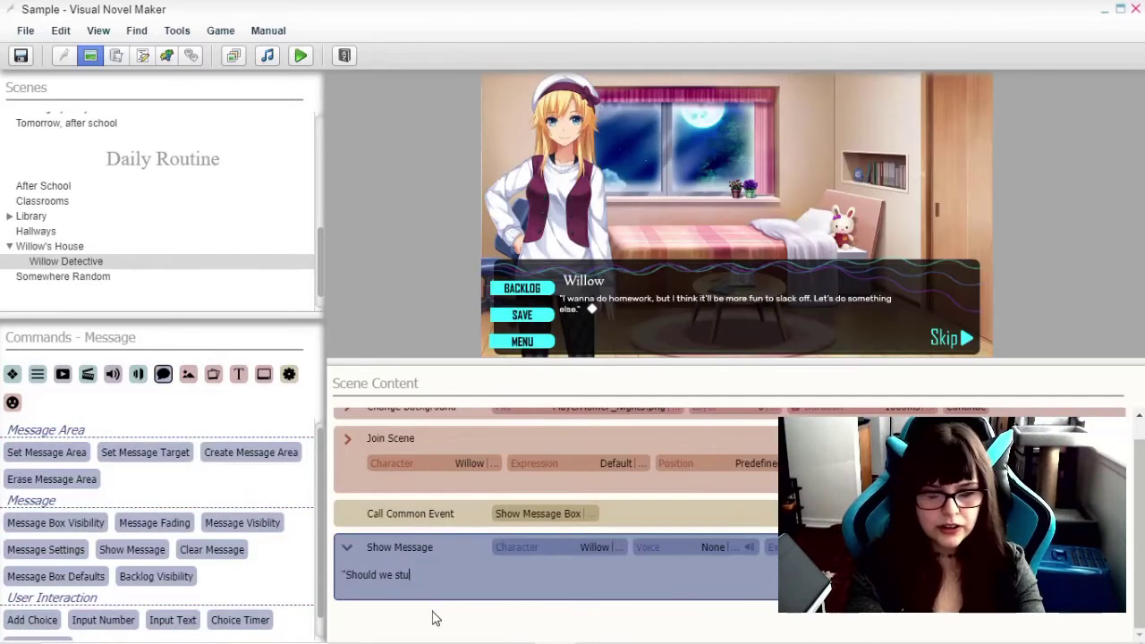
# - Complete Willow's message as "Should we study?" and give James's Join Scene command a Direct position on the right half of the room
pyautogui.write('dy')
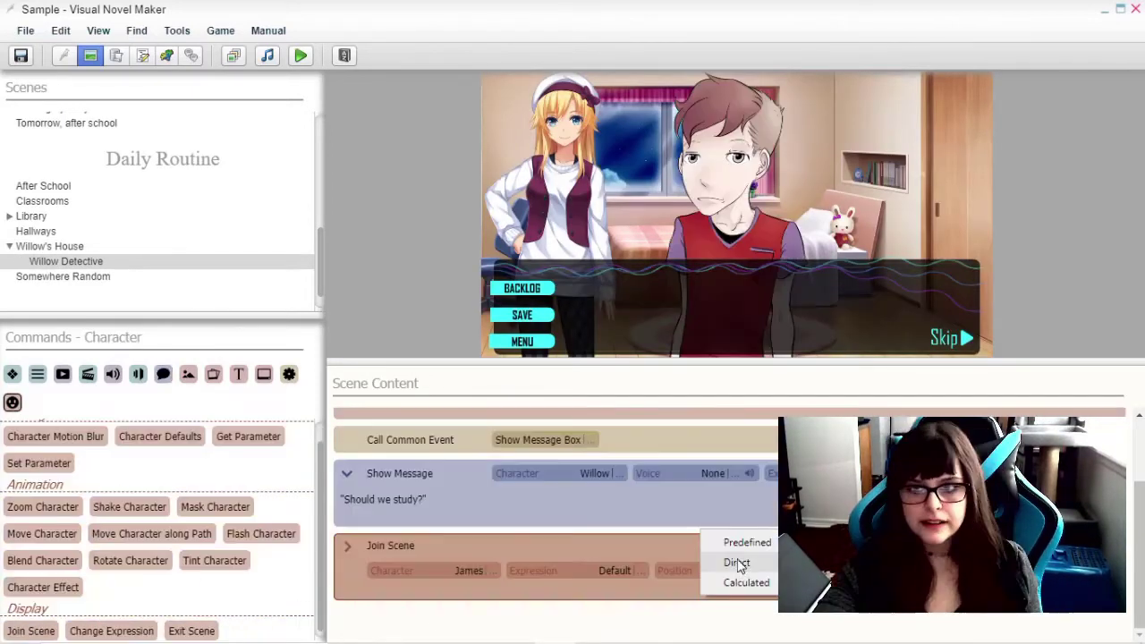
pyautogui.click(739, 560)
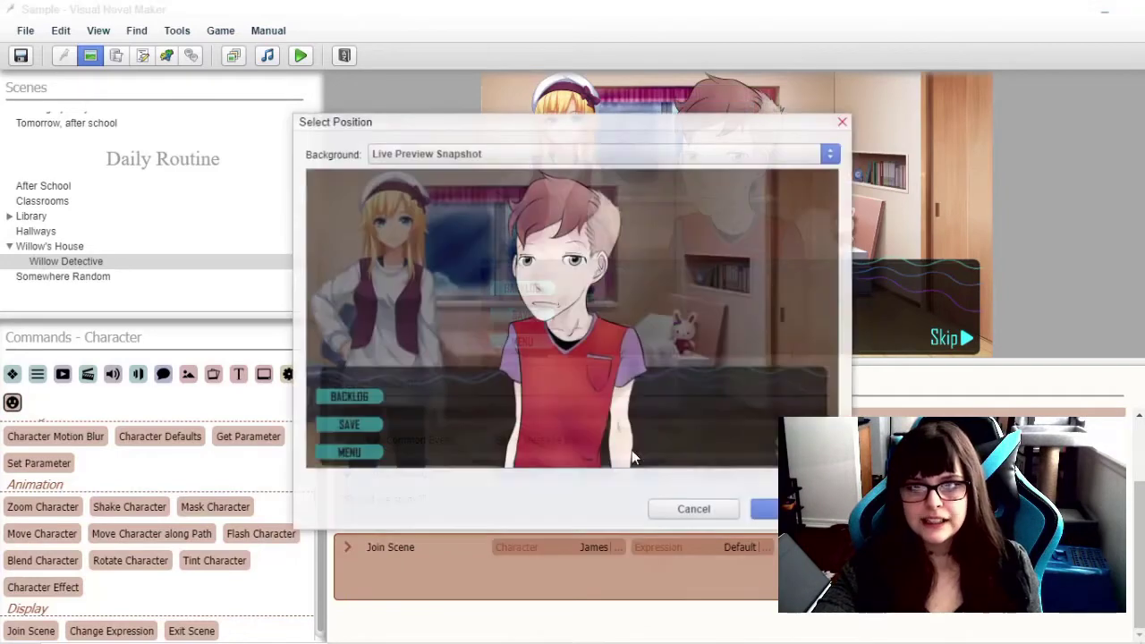
pyautogui.moveTo(534, 366); pyautogui.dragTo(677, 387)
pyautogui.click(785, 510)
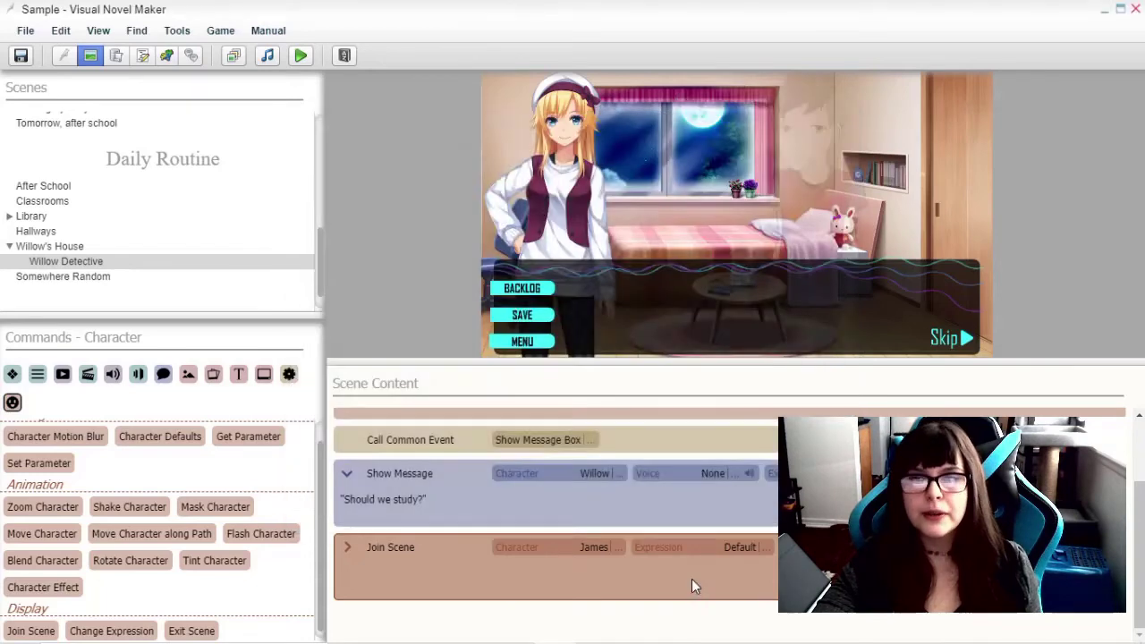
# - Open the Willow's House scene with its branch collapsed and enlarge the live preview area
pyautogui.doubleClick(36, 249)
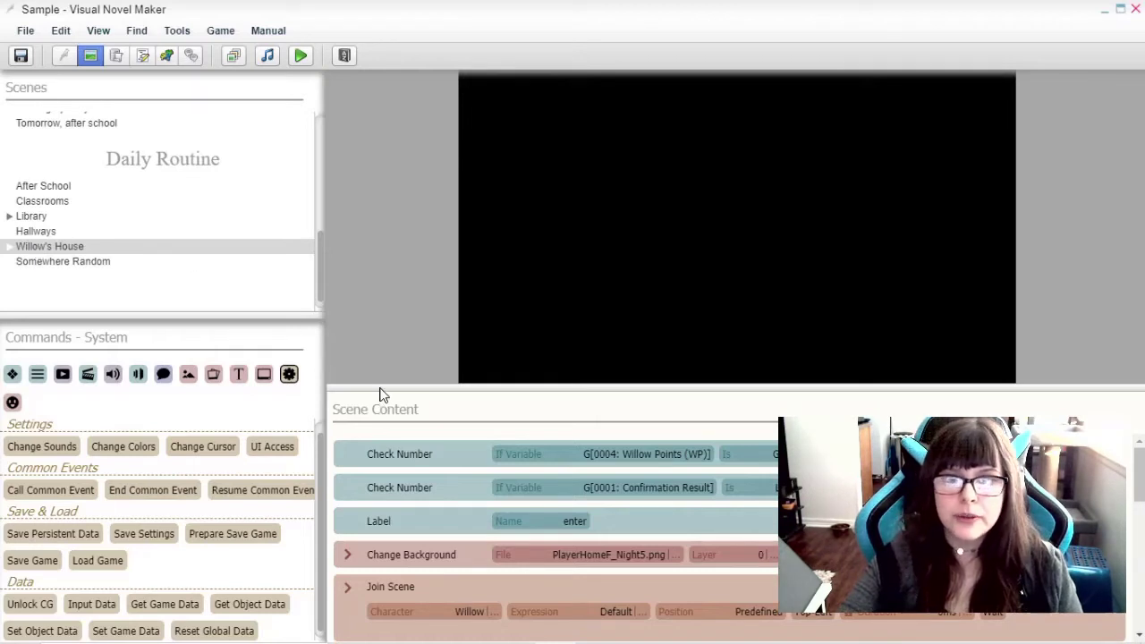
pyautogui.moveTo(379, 389); pyautogui.dragTo(393, 438)
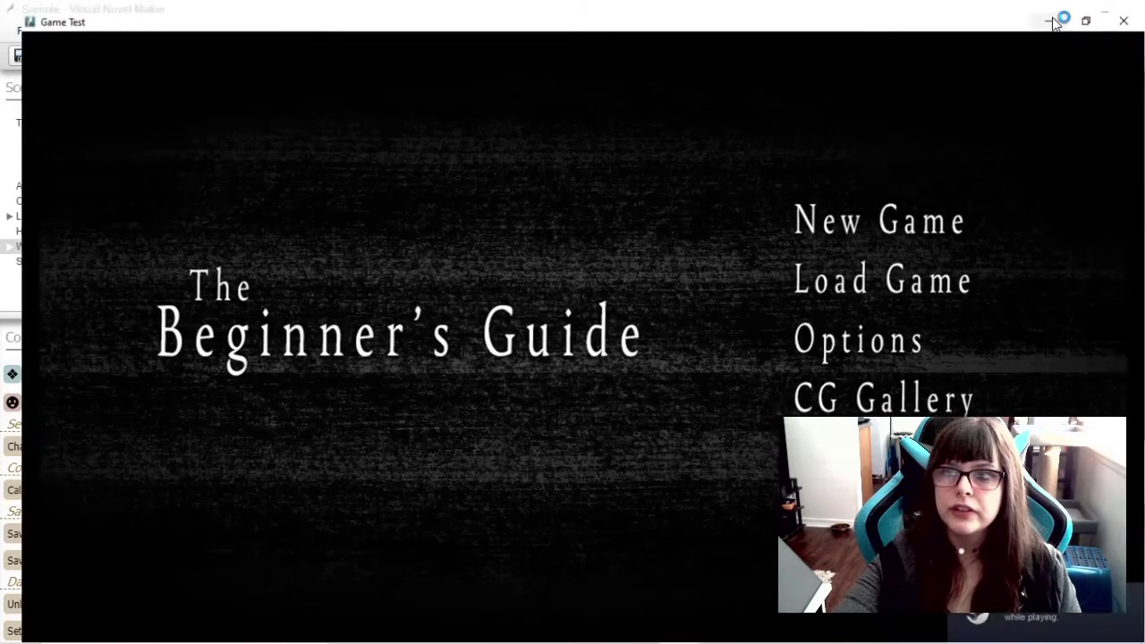
# - Start a new game in the test window, advance the library introduction and choose "Ignore her"
pyautogui.press('Return')
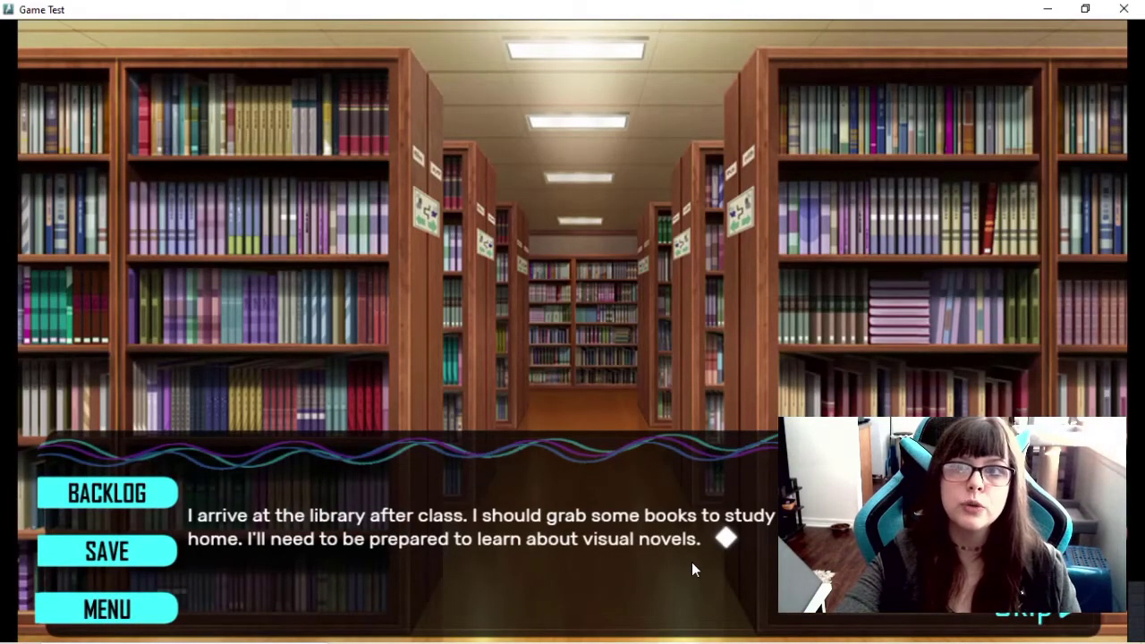
pyautogui.click(609, 576)
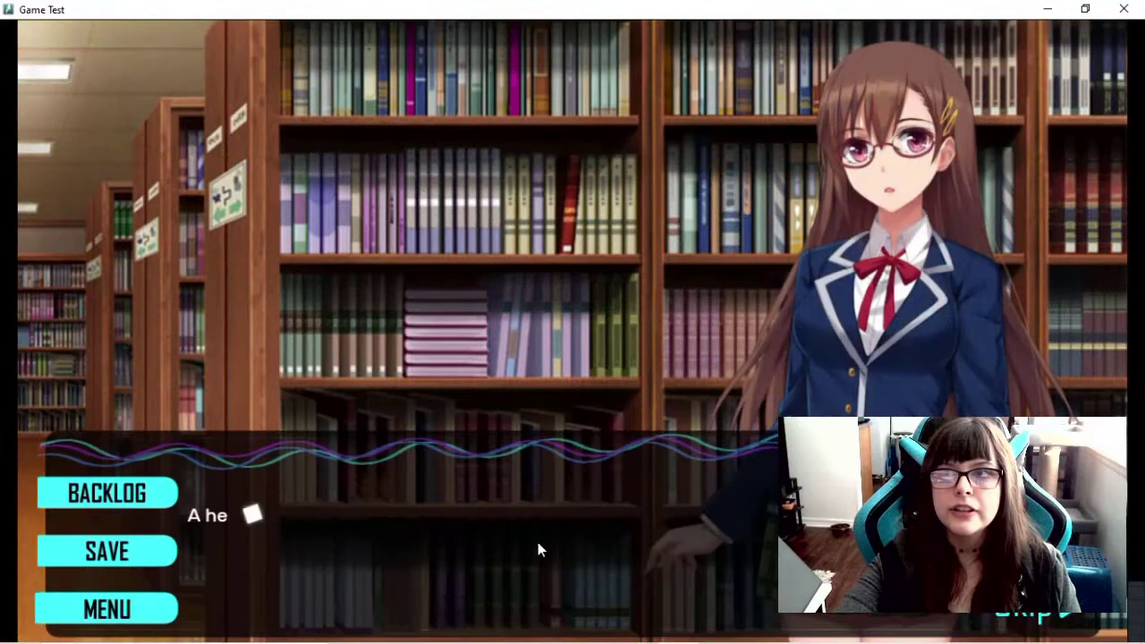
pyautogui.click(623, 547)
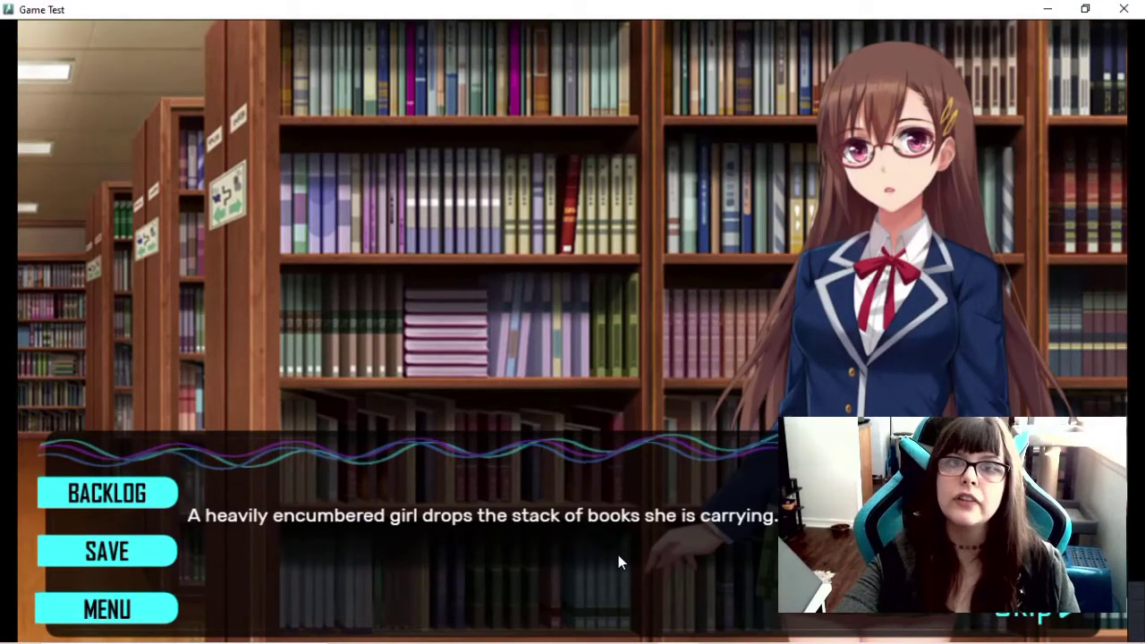
pyautogui.click(663, 553)
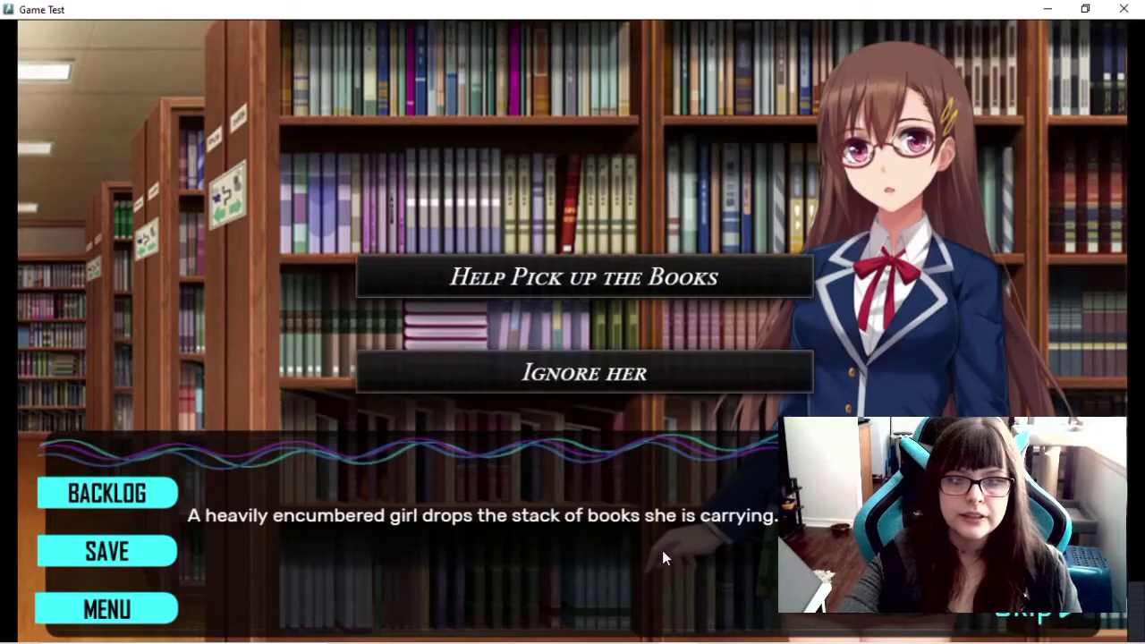
pyautogui.click(624, 378)
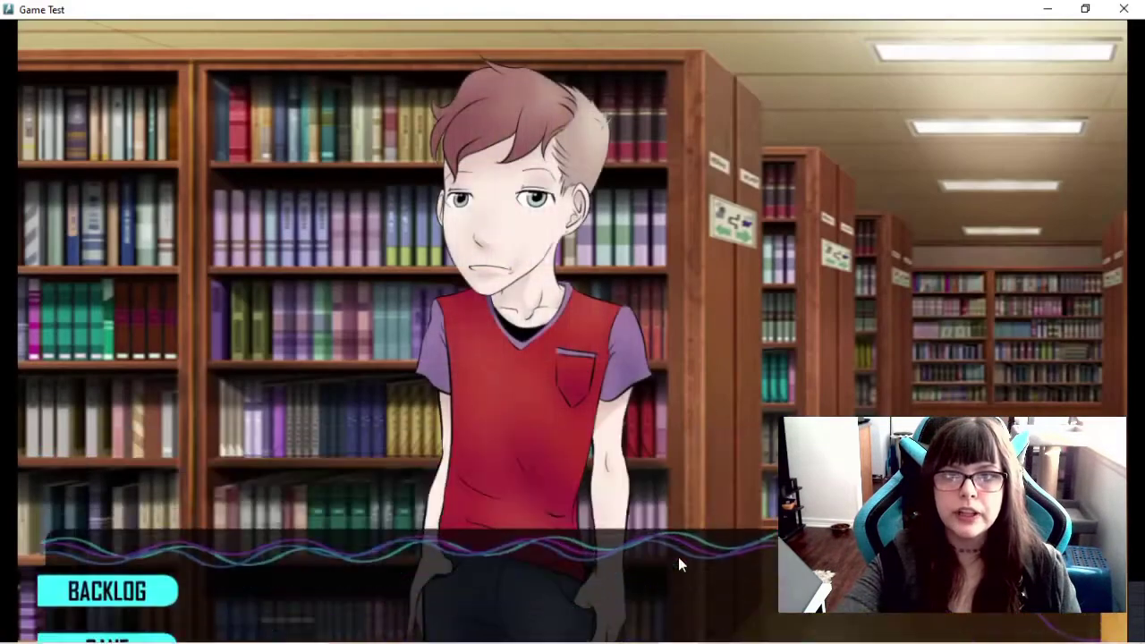
# - Advance the test game through James and Willow's library conversation until the next-day after-school scene
pyautogui.click(692, 573)
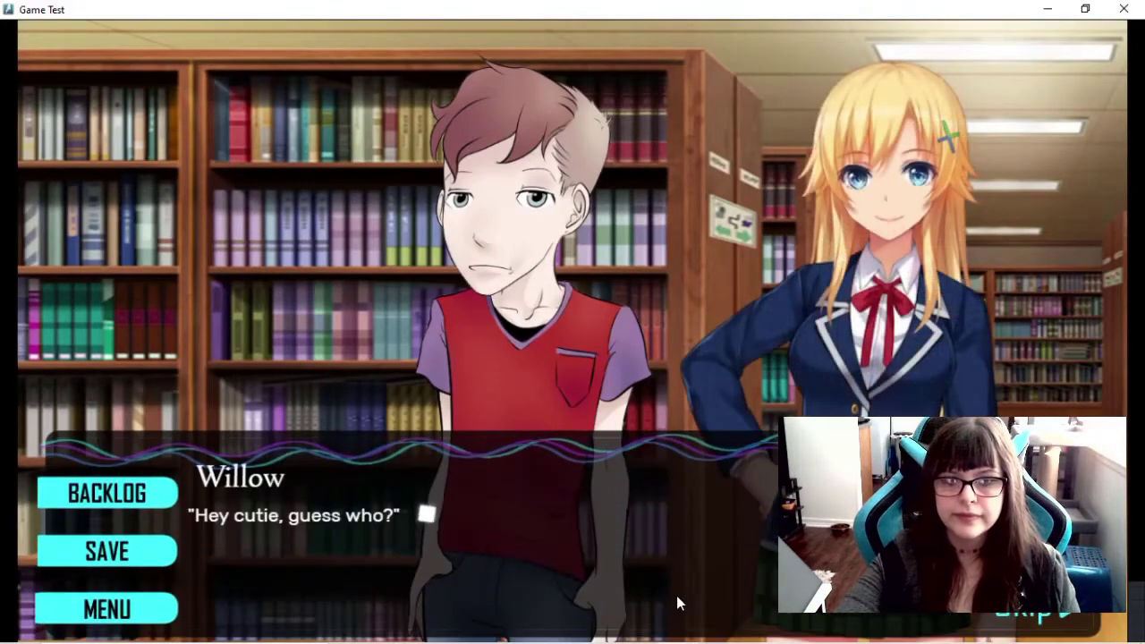
pyautogui.click(672, 559)
pyautogui.click(696, 576)
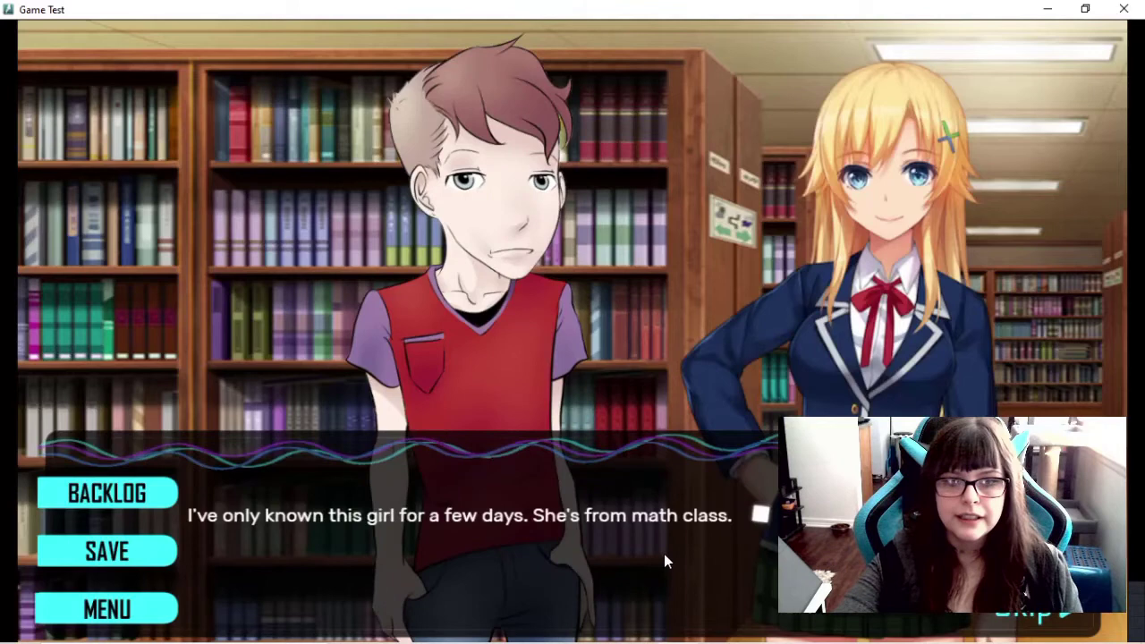
pyautogui.click(679, 570)
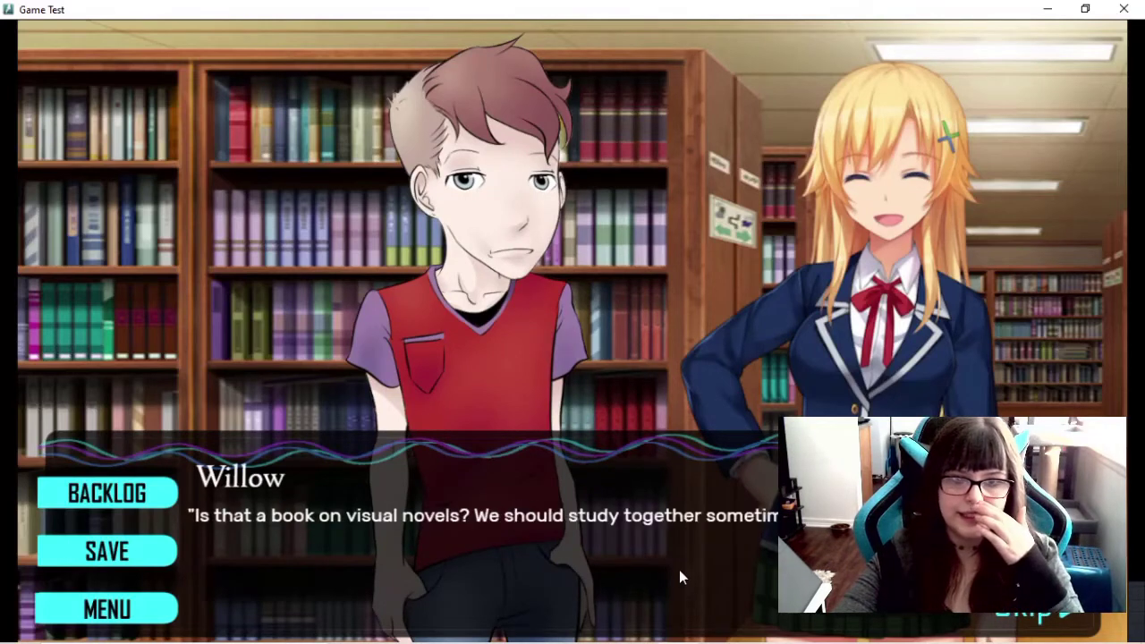
pyautogui.click(679, 565)
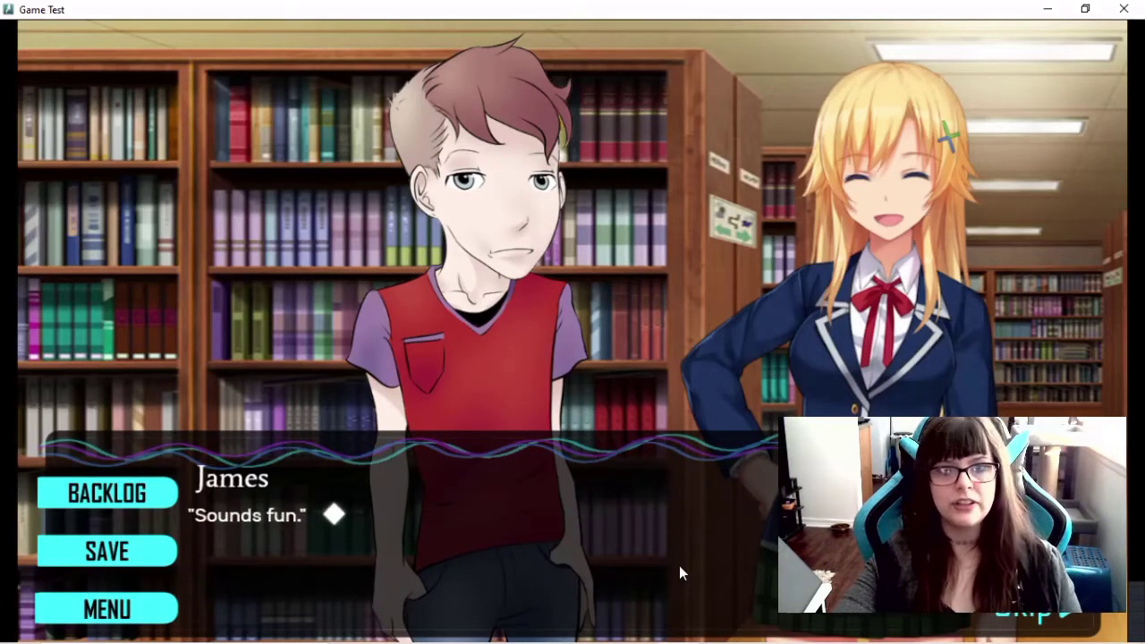
pyautogui.click(667, 546)
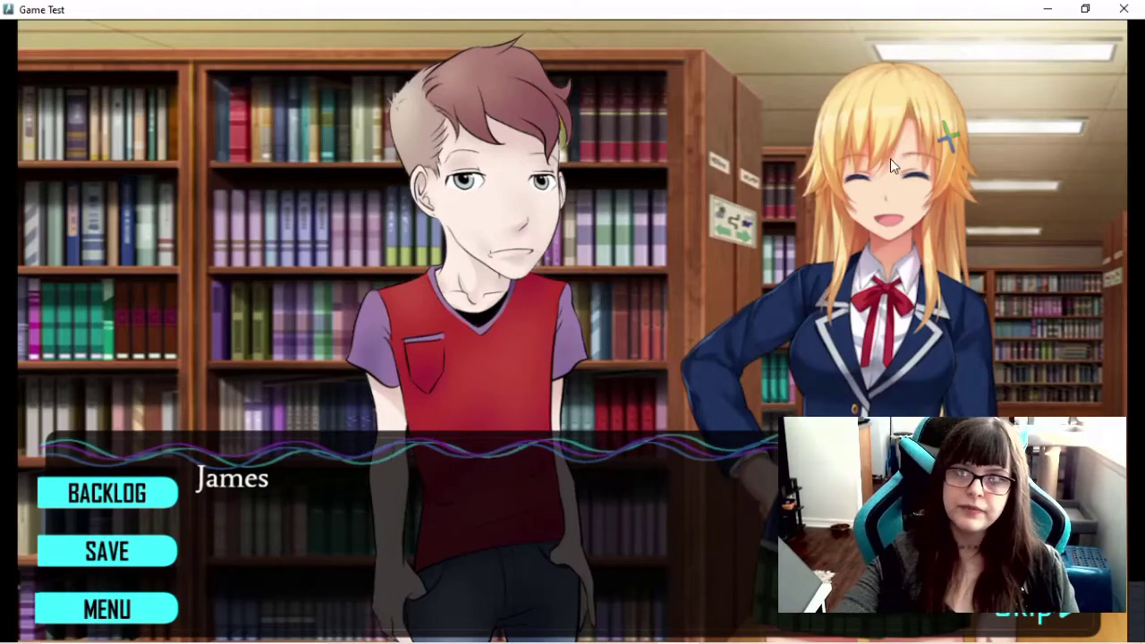
pyautogui.click(651, 510)
pyautogui.click(666, 584)
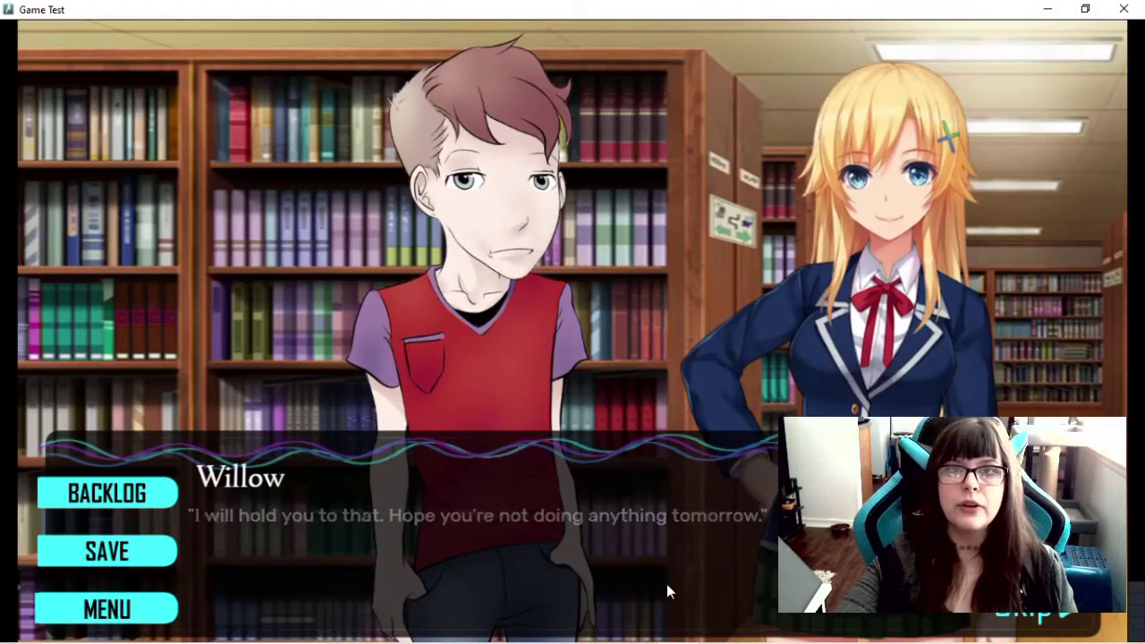
pyautogui.click(676, 576)
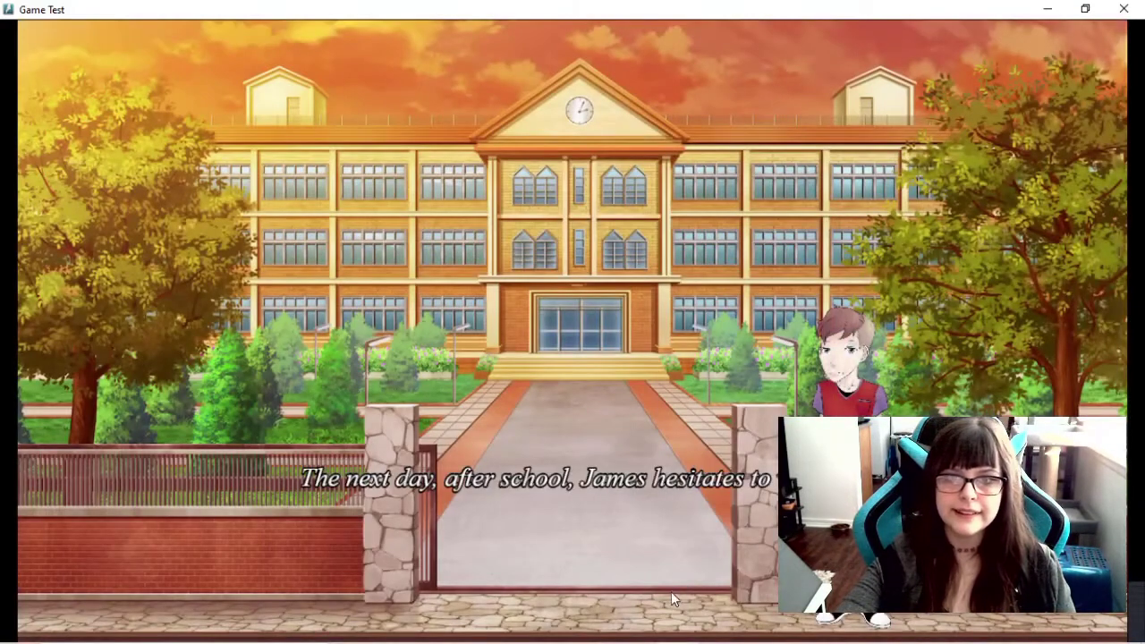
# - Advance the test game through the after-school meeting and Willow's bedroom invitation to the school bell narration
pyautogui.click(670, 589)
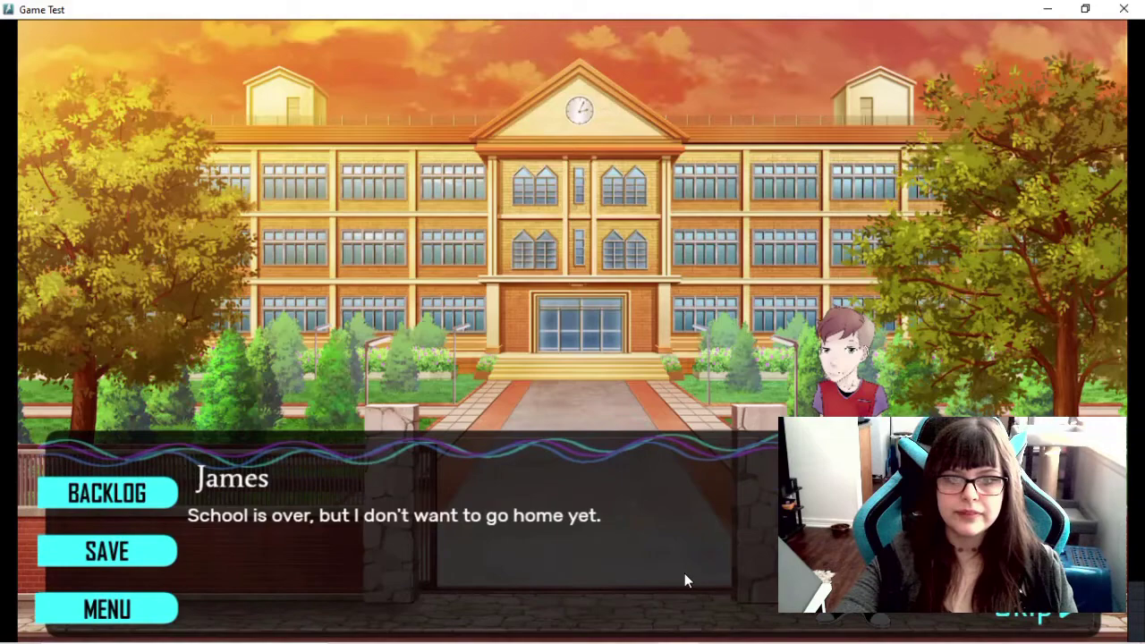
pyautogui.click(684, 573)
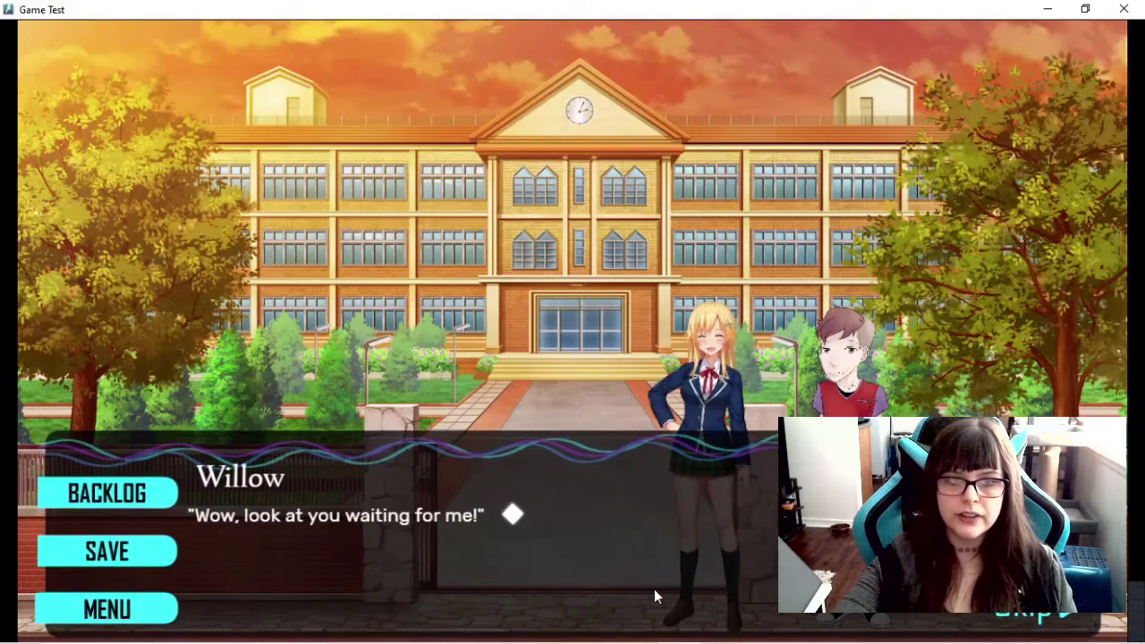
pyautogui.click(646, 564)
pyautogui.click(625, 573)
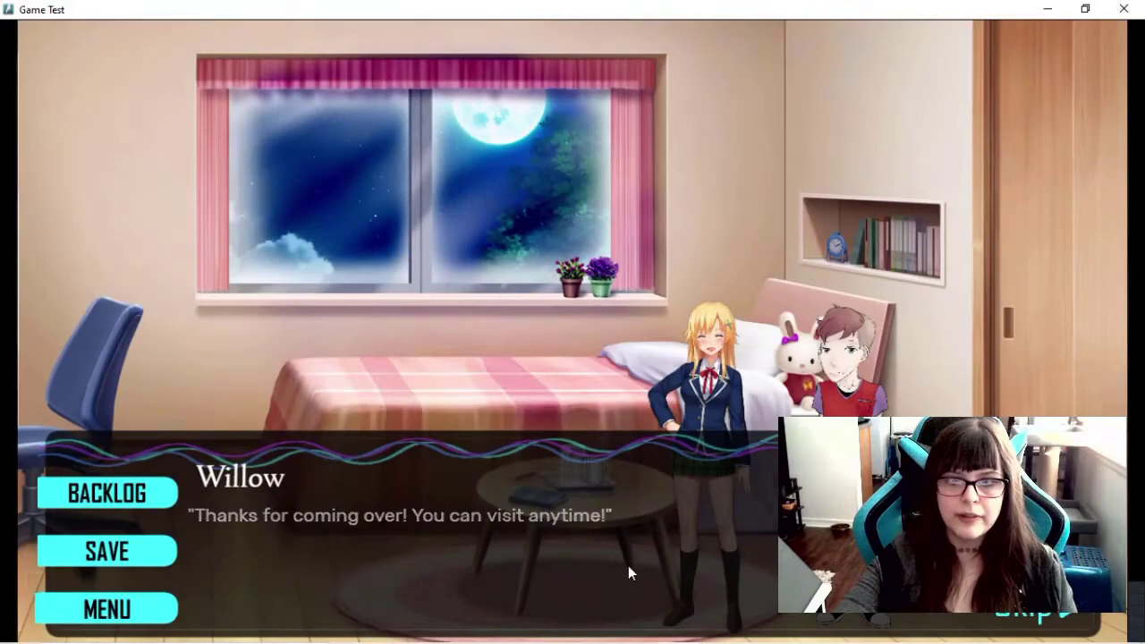
pyautogui.click(628, 566)
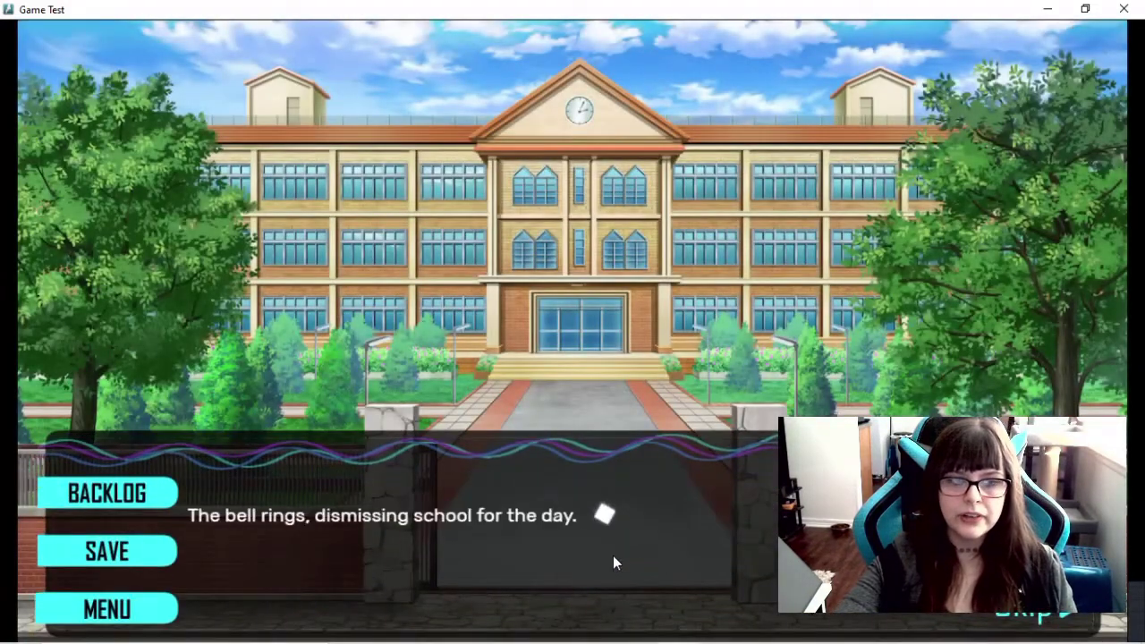
# - Send James to the library in the test game and choose the "Detective Club" book from the bookshelf
pyautogui.click(612, 555)
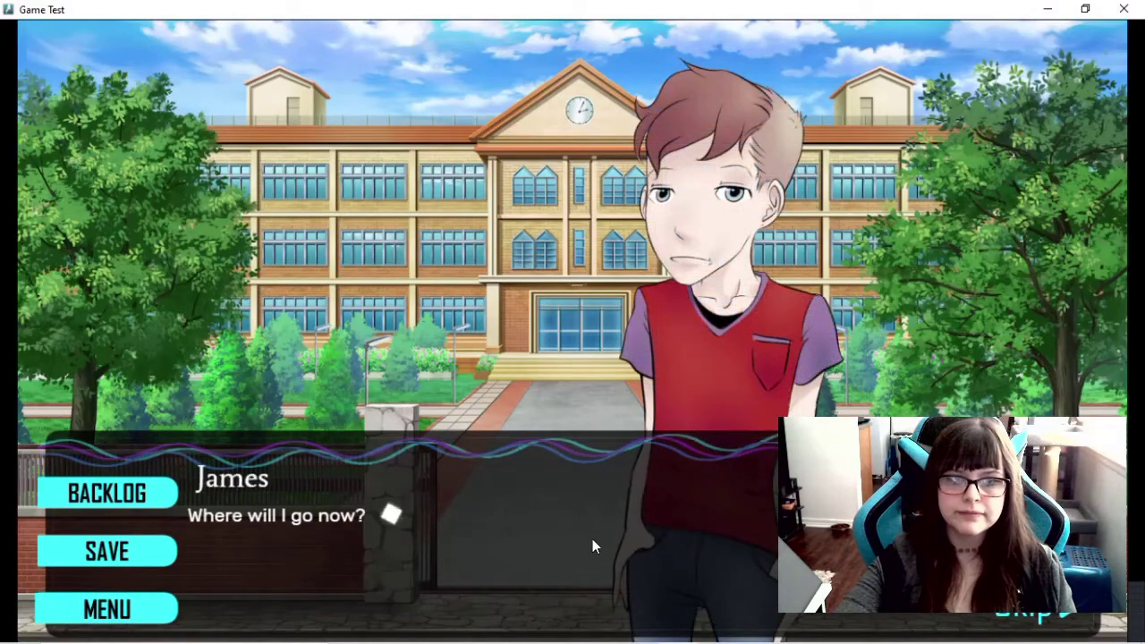
pyautogui.click(582, 544)
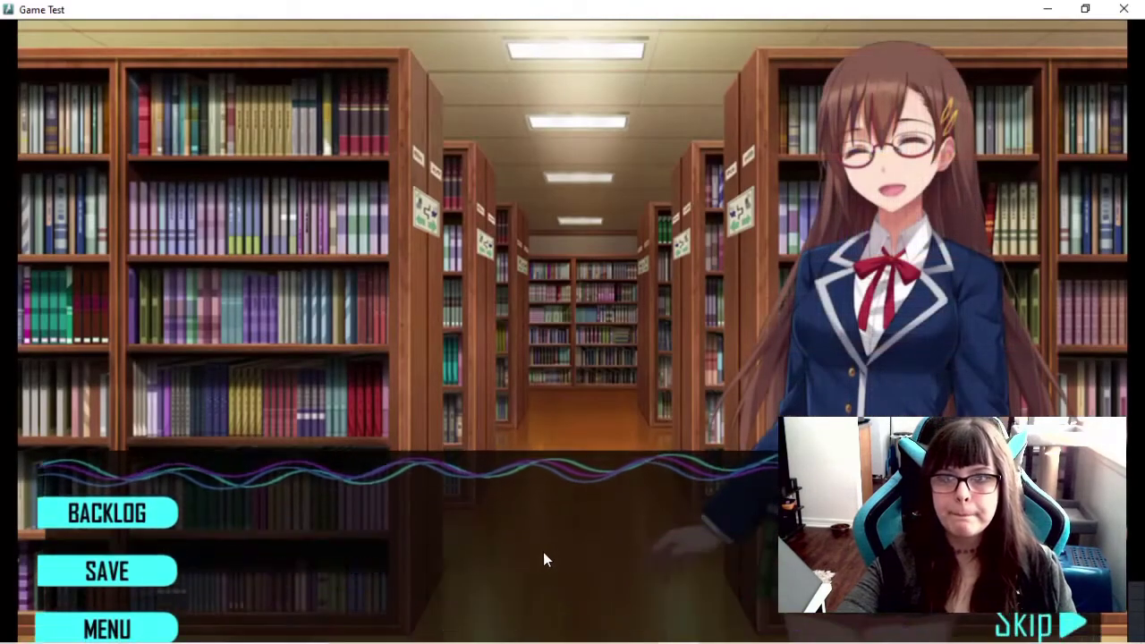
pyautogui.click(598, 567)
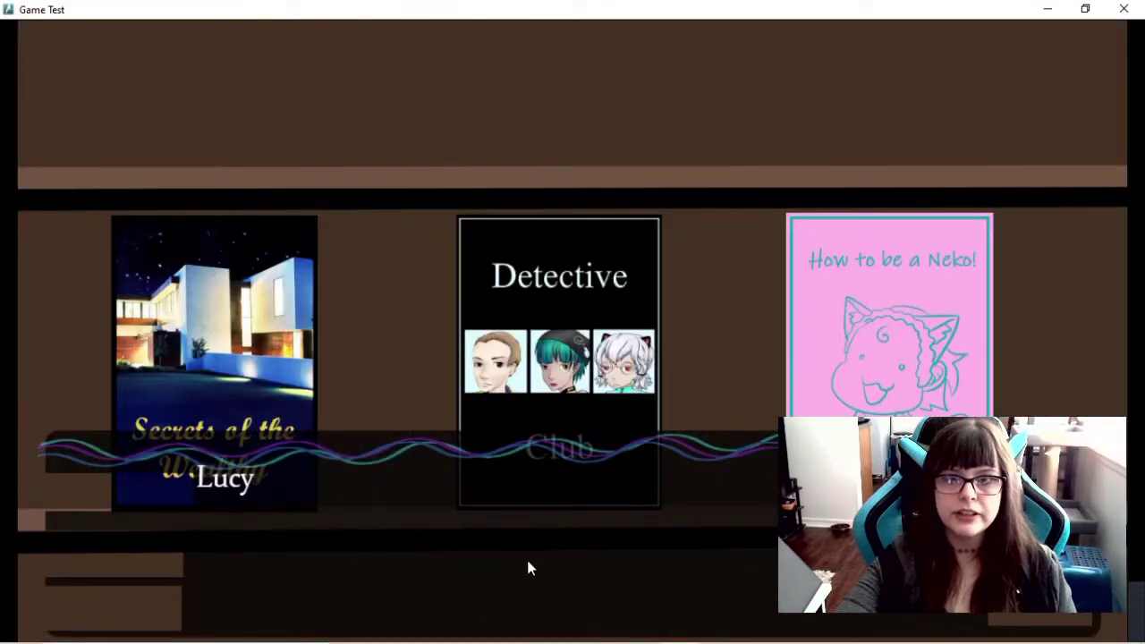
pyautogui.click(588, 302)
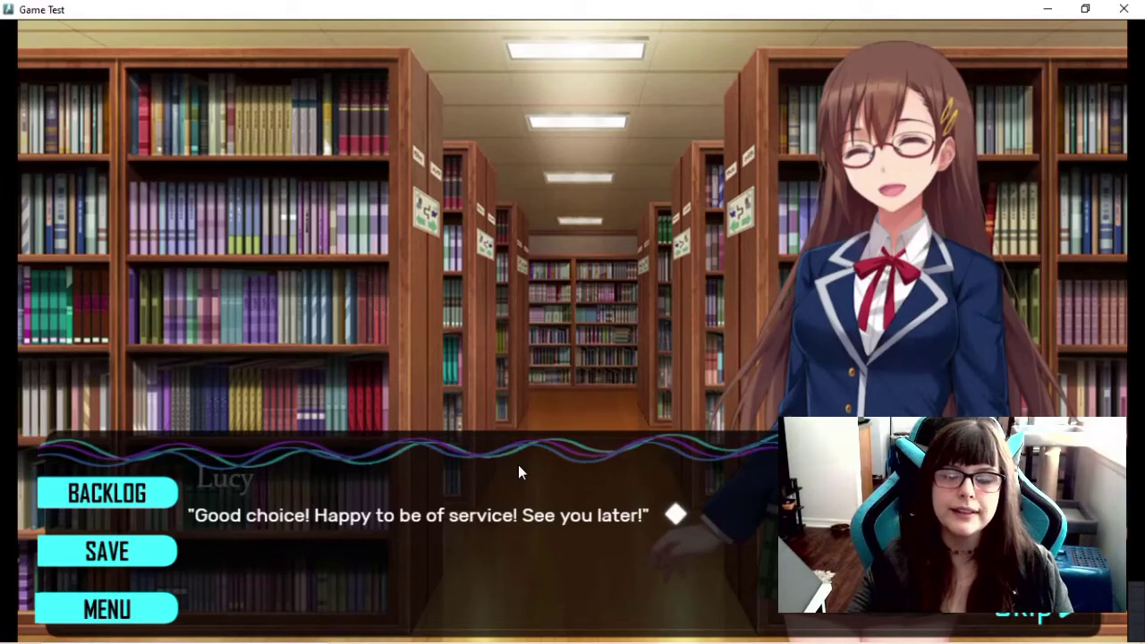
# - Finish Lucy's library dialogue, advance to the location map and choose Willow's House
pyautogui.click(586, 554)
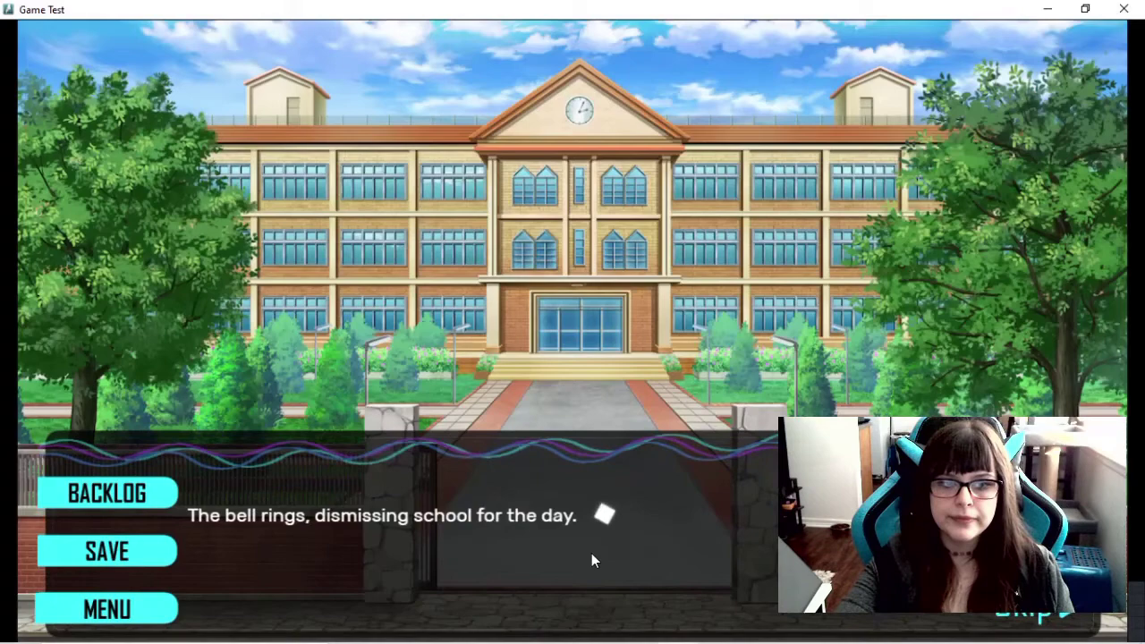
pyautogui.click(591, 560)
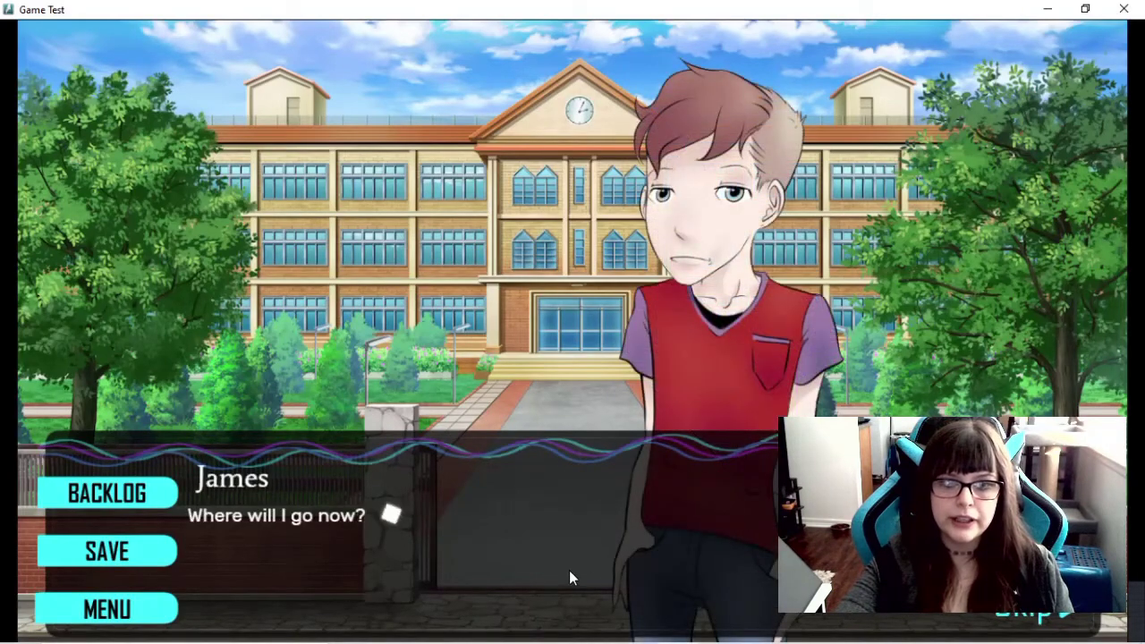
pyautogui.click(569, 574)
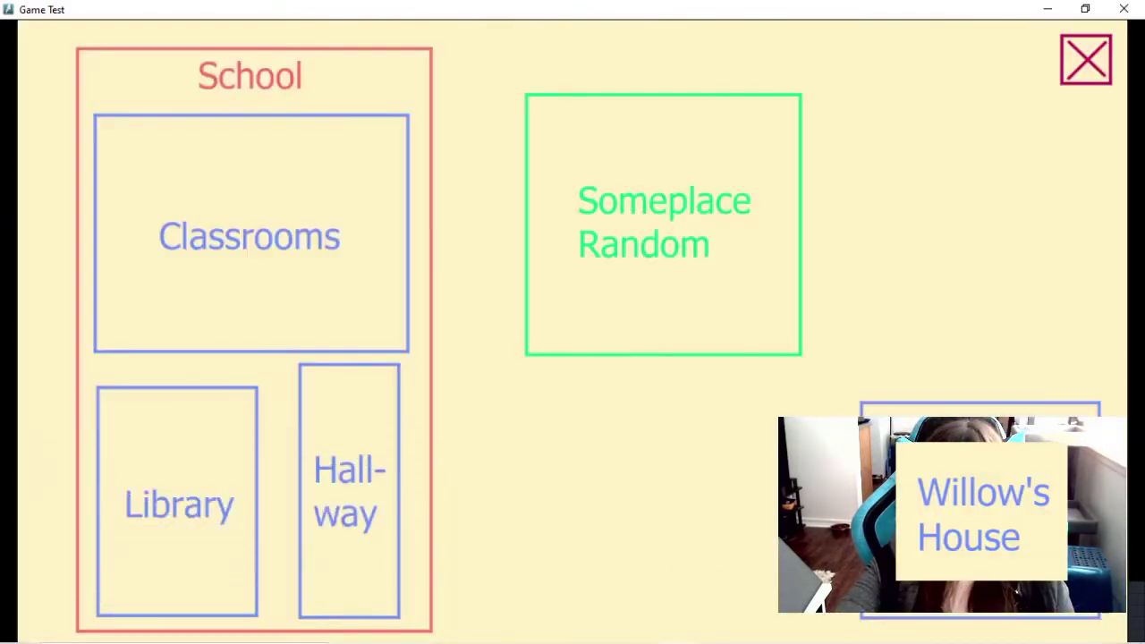
pyautogui.click(863, 523)
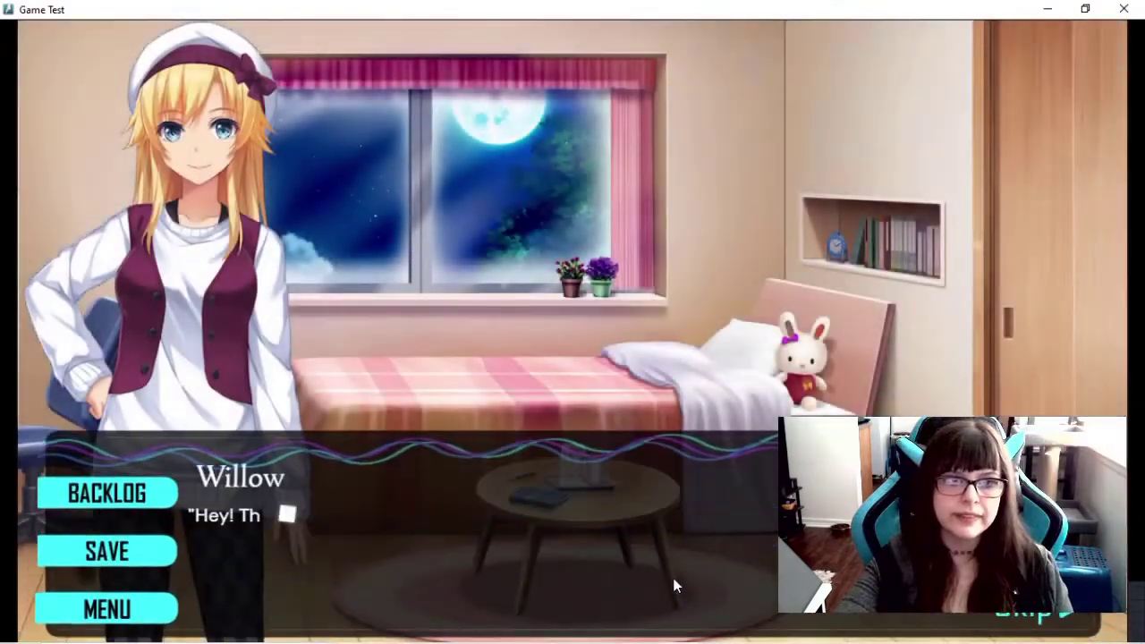
# - Play Willow's House conversation about studying and the lost pencil up to James showing the Detective Club book
pyautogui.click(675, 586)
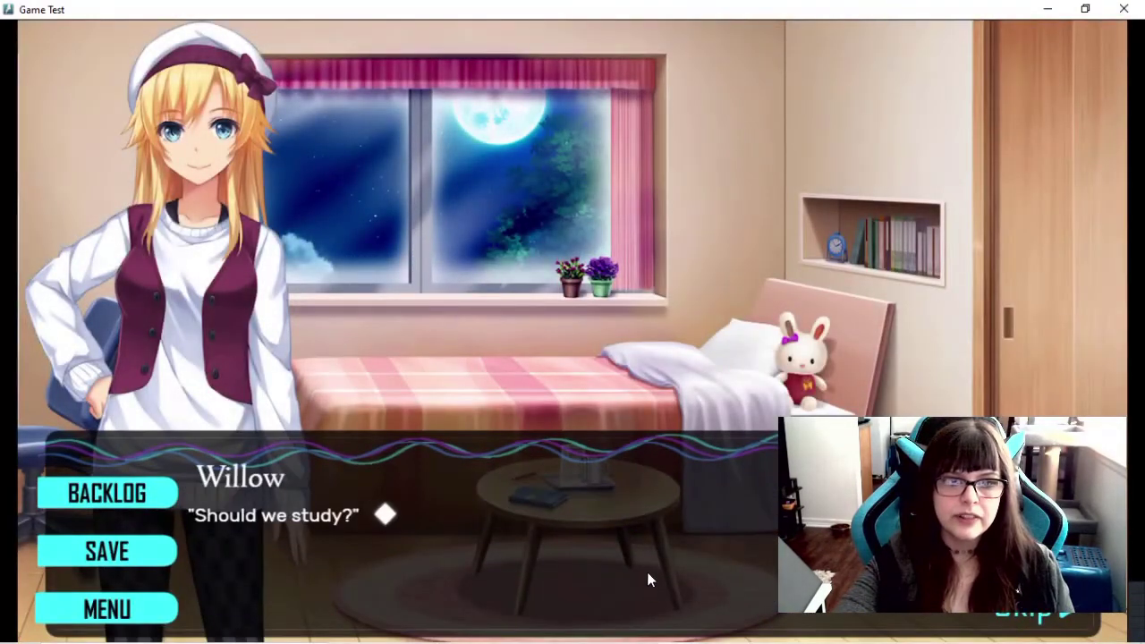
pyautogui.click(646, 548)
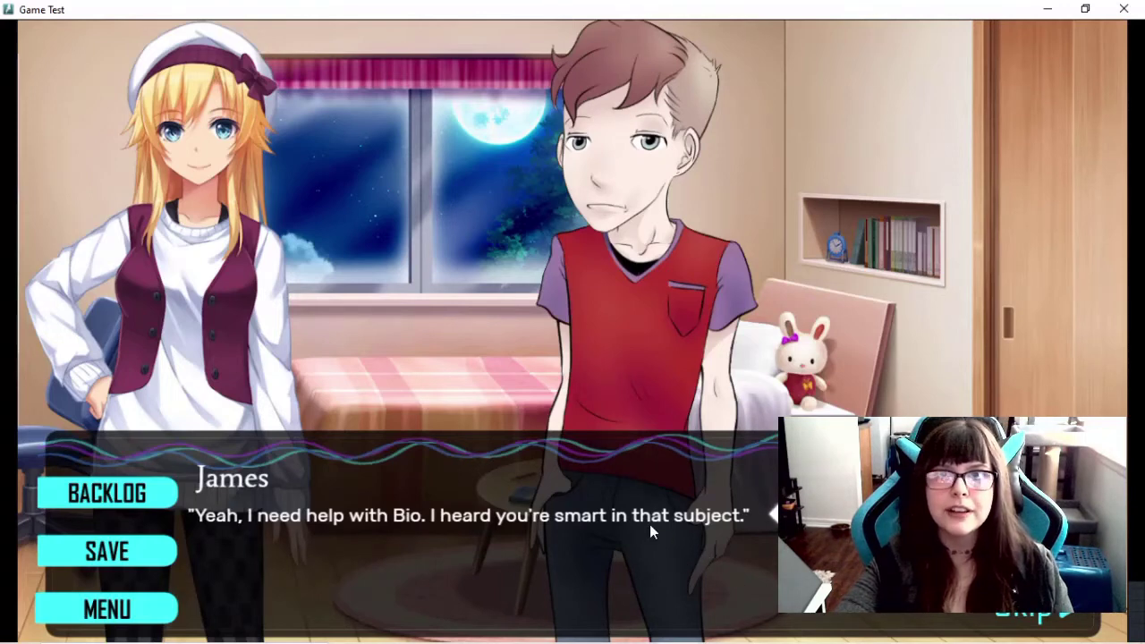
pyautogui.click(509, 564)
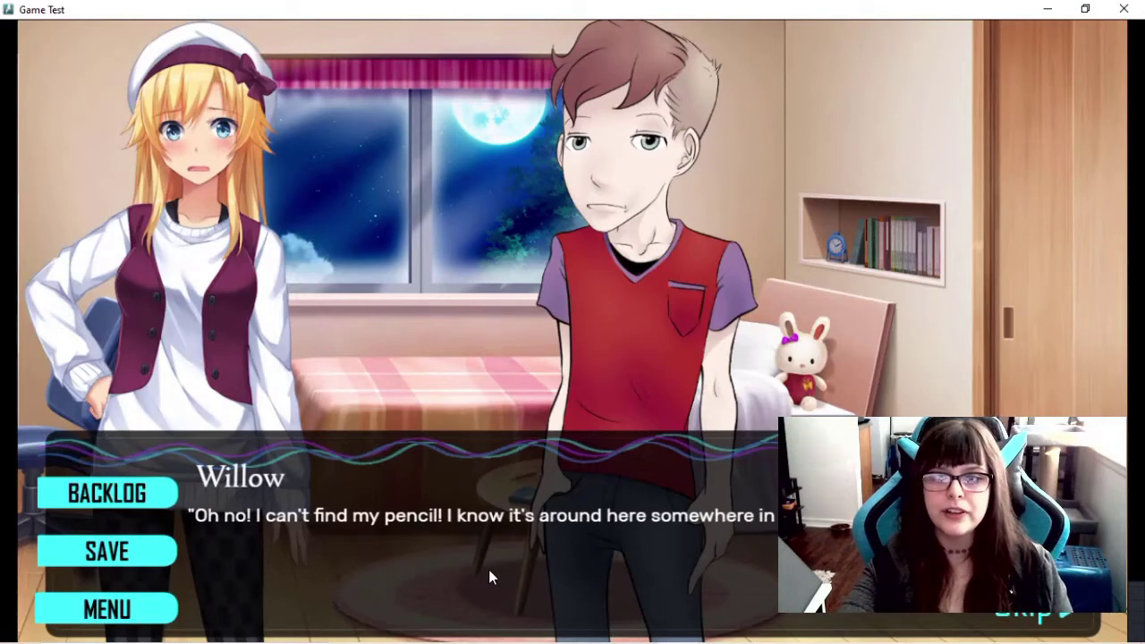
pyautogui.click(490, 573)
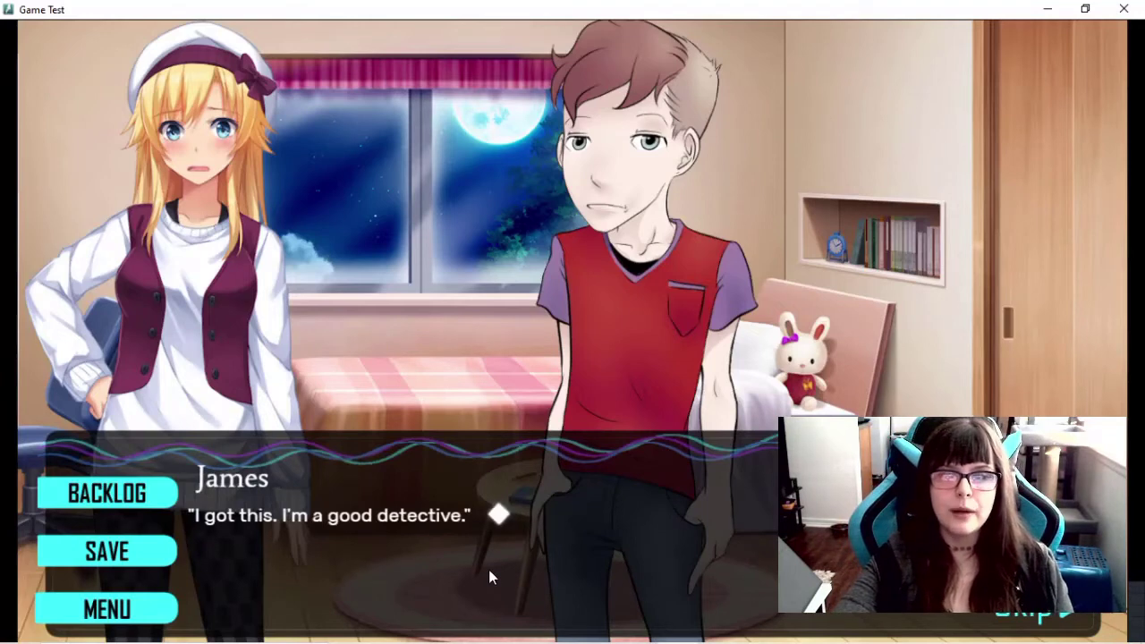
pyautogui.click(489, 570)
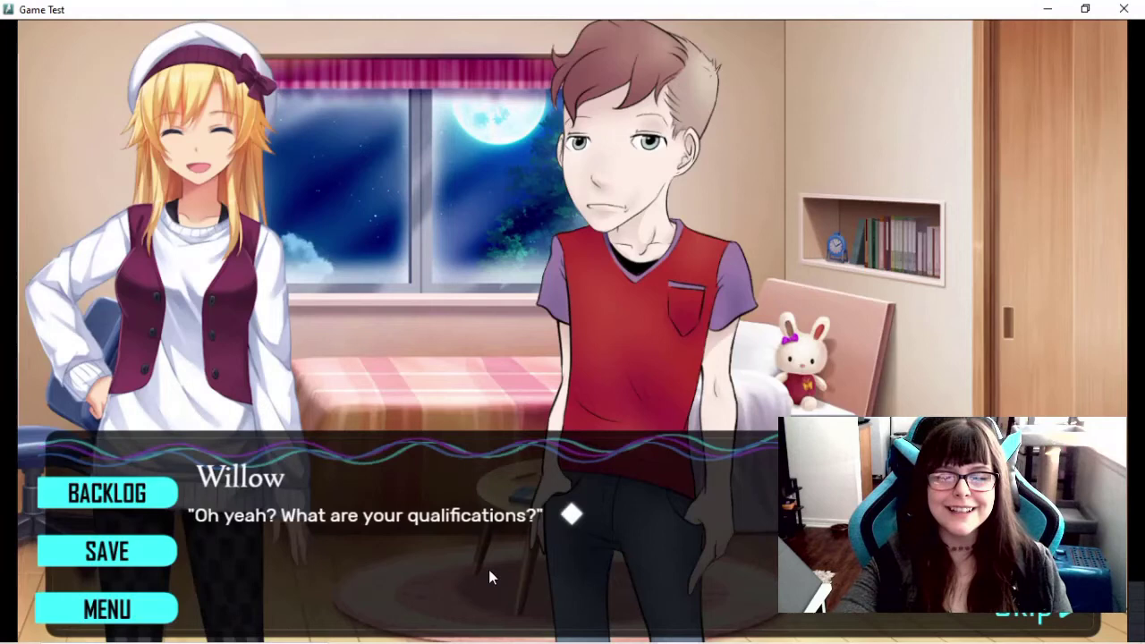
pyautogui.click(489, 571)
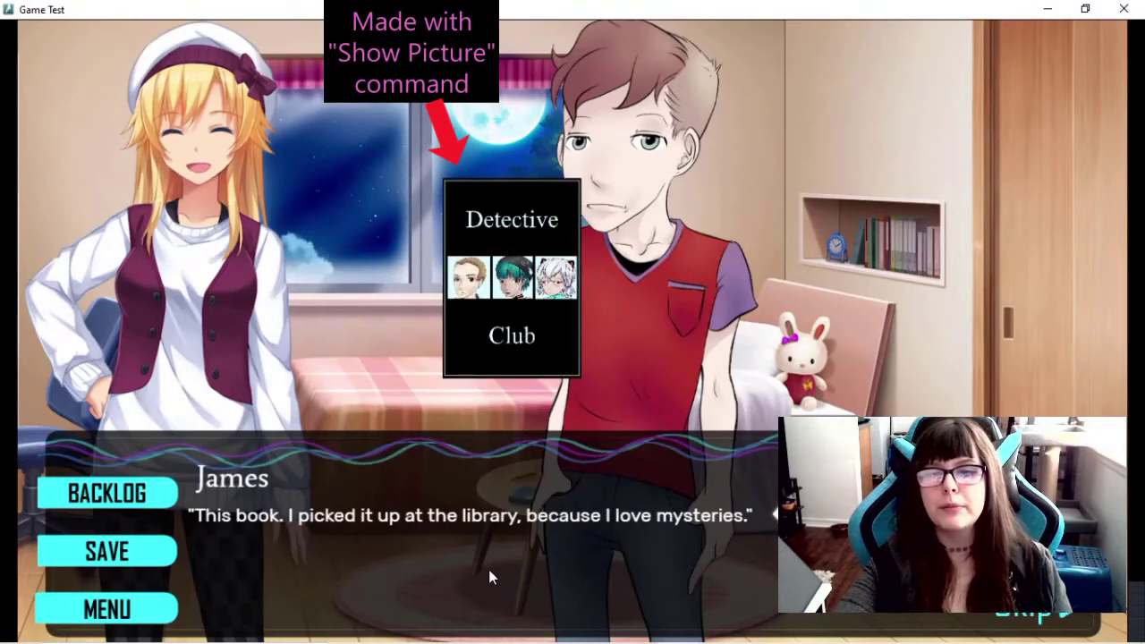
# - Play the rest of the detective branch with Willow's brother Owen through his exit and close the game test
pyautogui.click(489, 578)
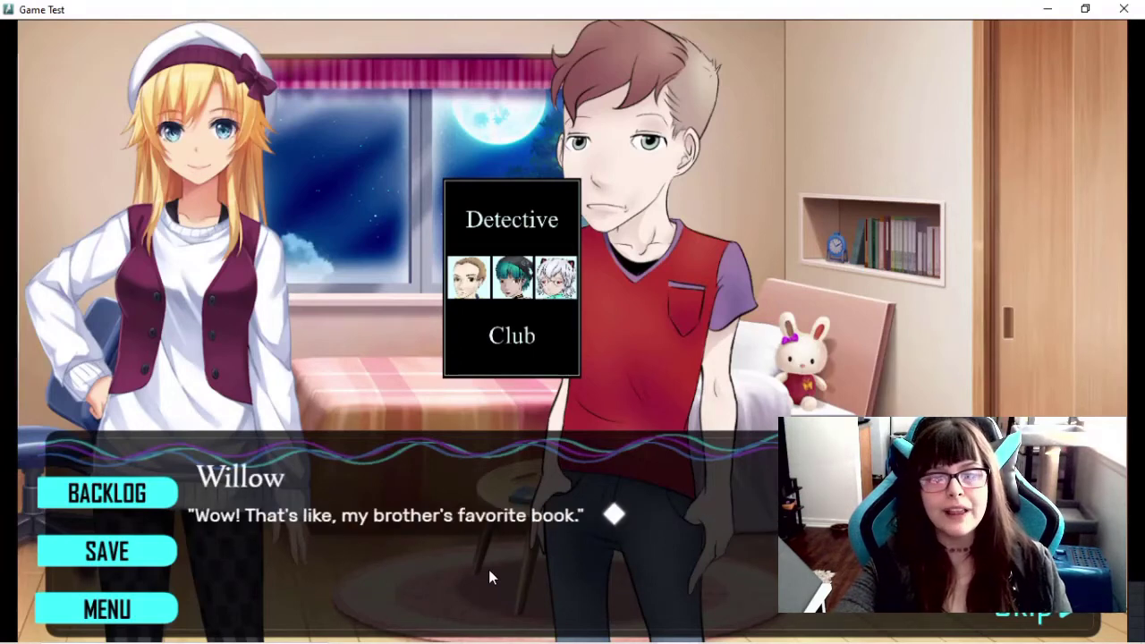
pyautogui.click(489, 572)
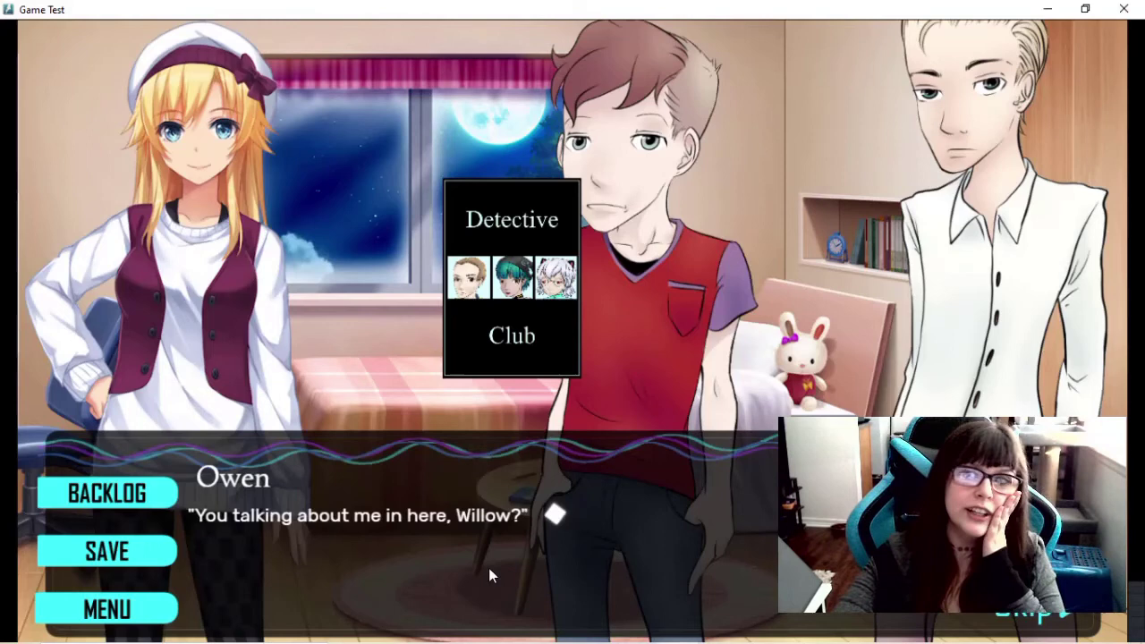
pyautogui.click(488, 567)
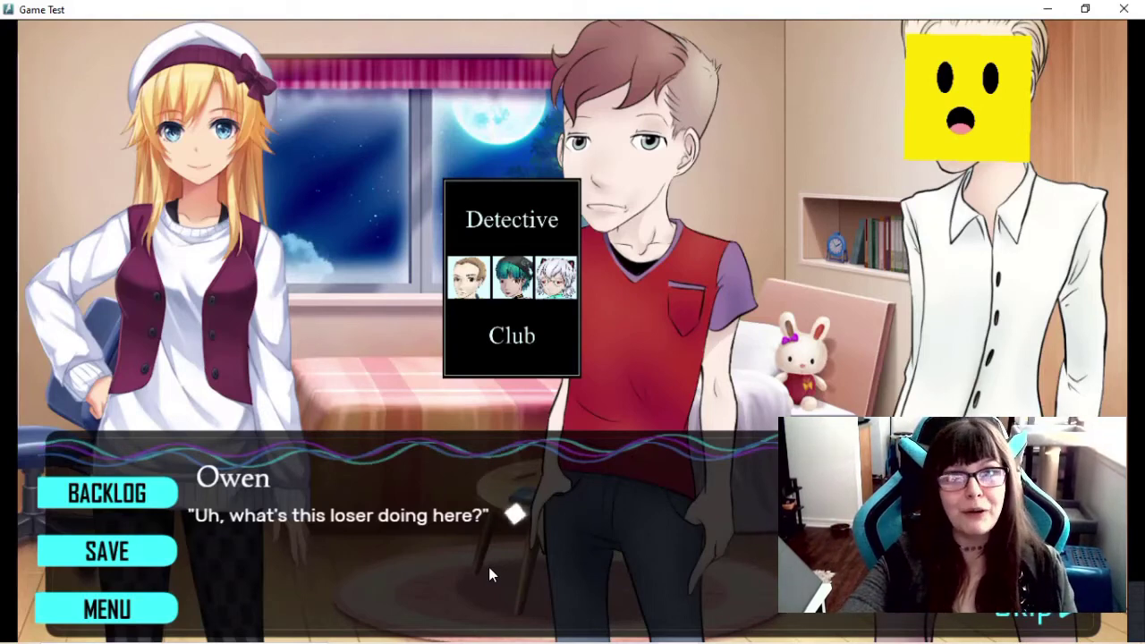
pyautogui.click(489, 567)
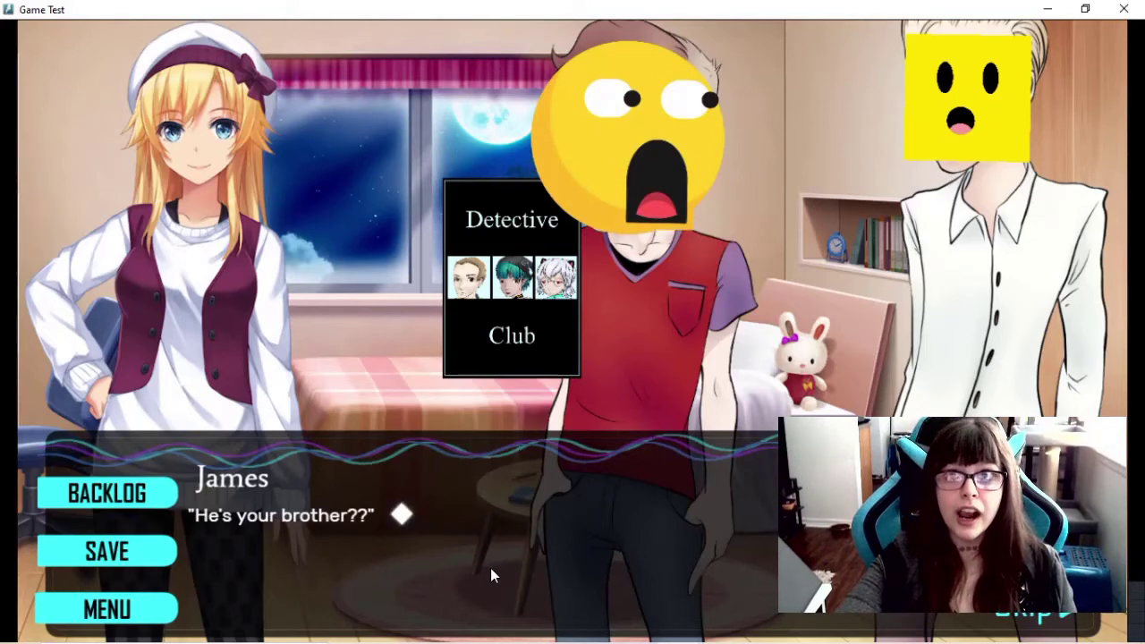
pyautogui.click(490, 567)
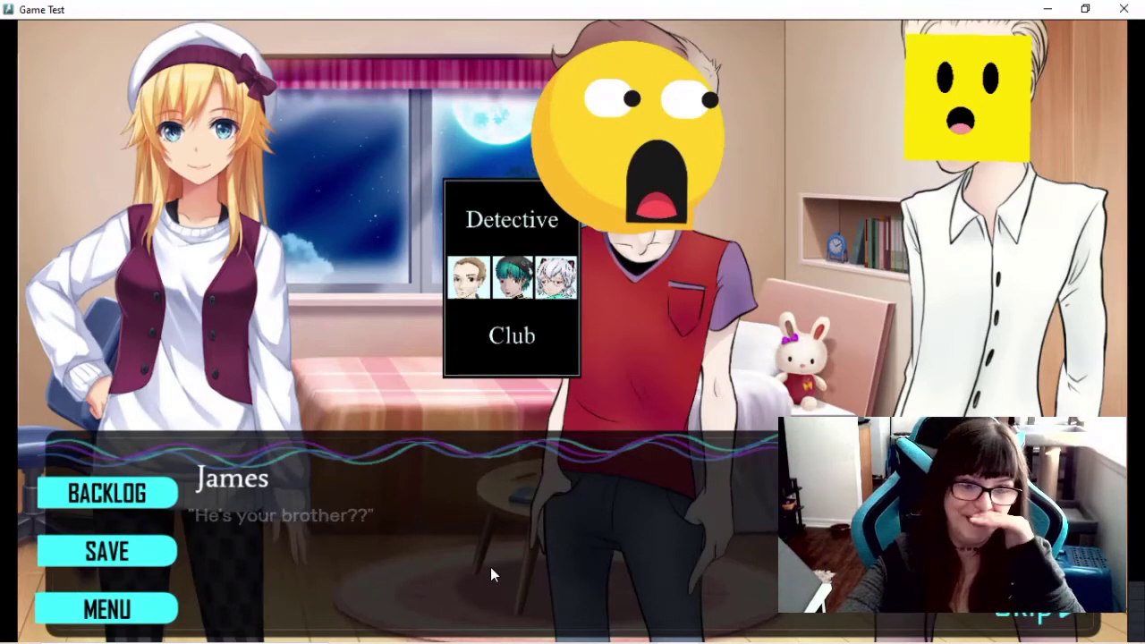
pyautogui.click(490, 567)
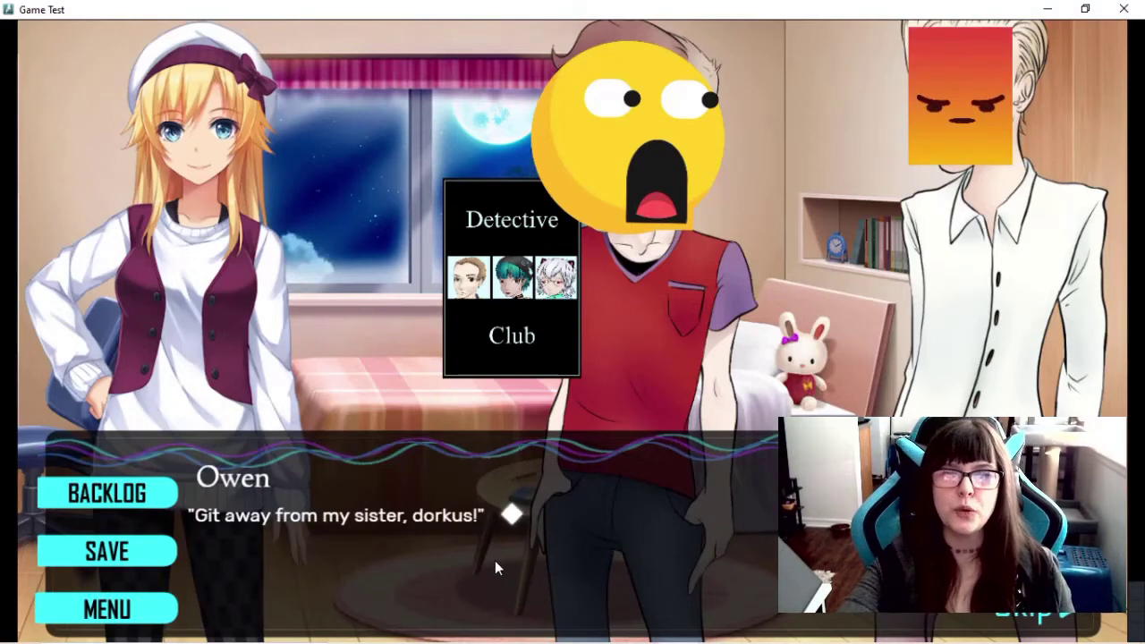
pyautogui.click(495, 559)
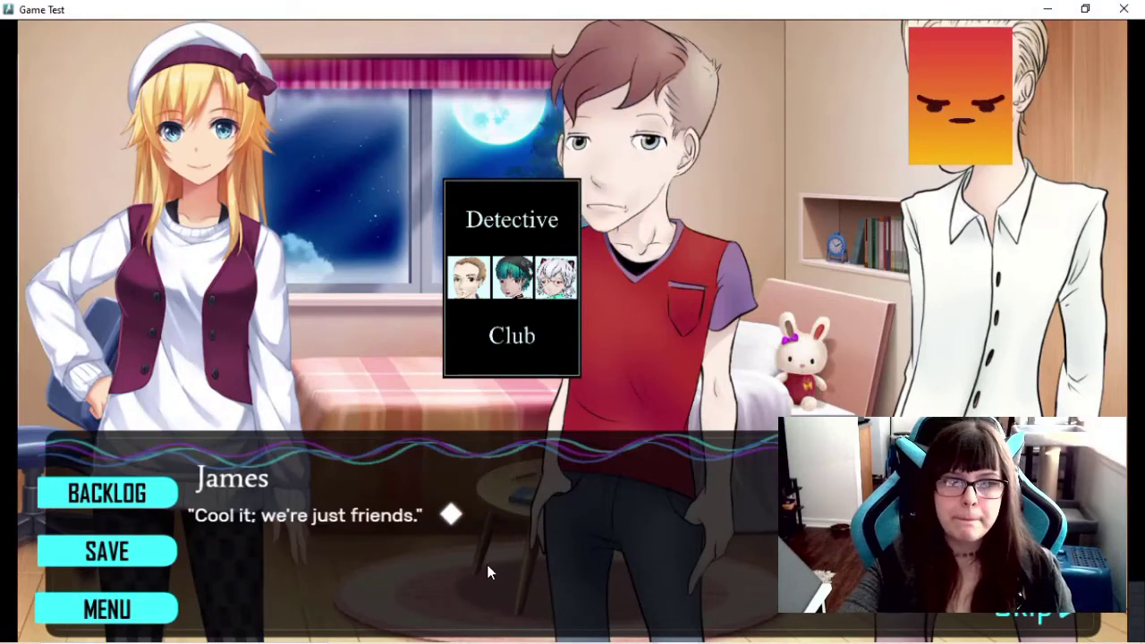
pyautogui.click(491, 569)
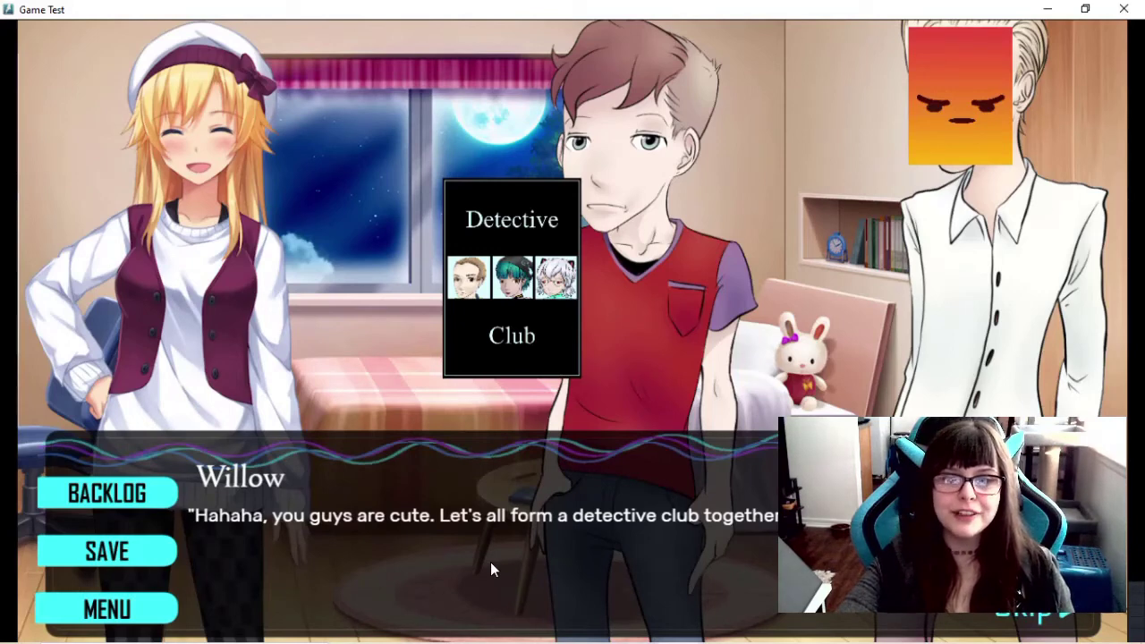
pyautogui.click(491, 564)
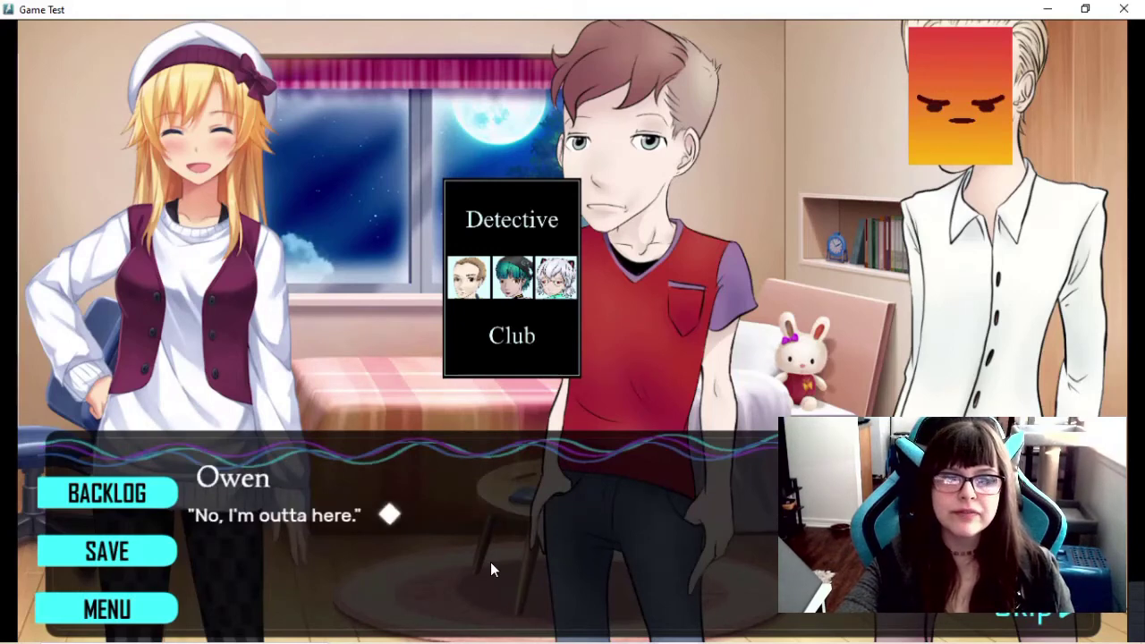
pyautogui.click(504, 558)
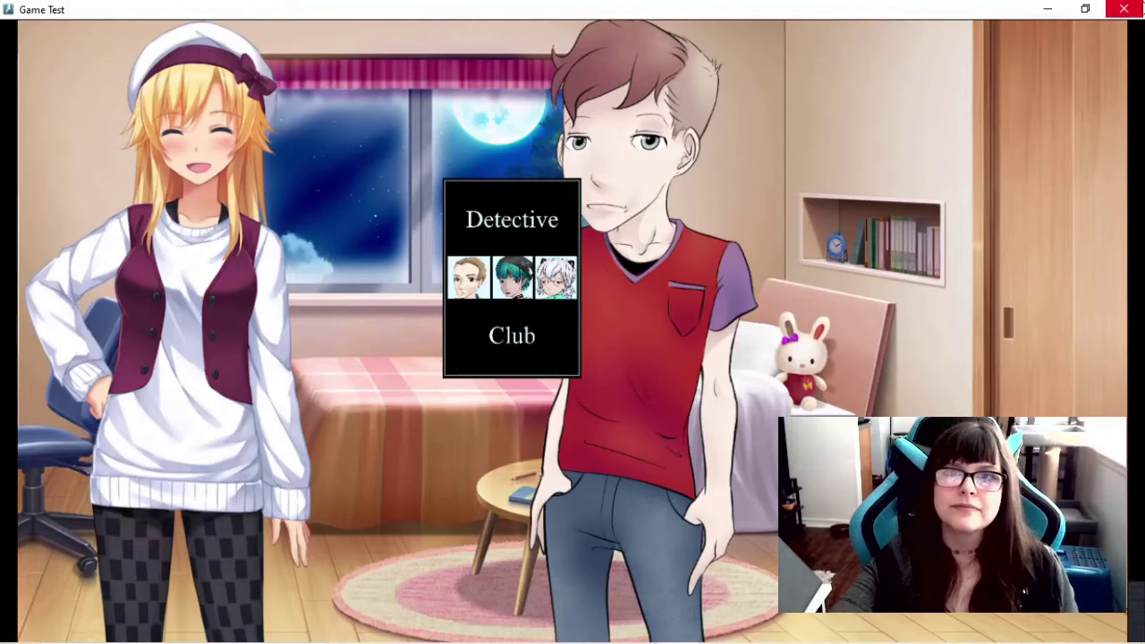
pyautogui.click(1136, 8)
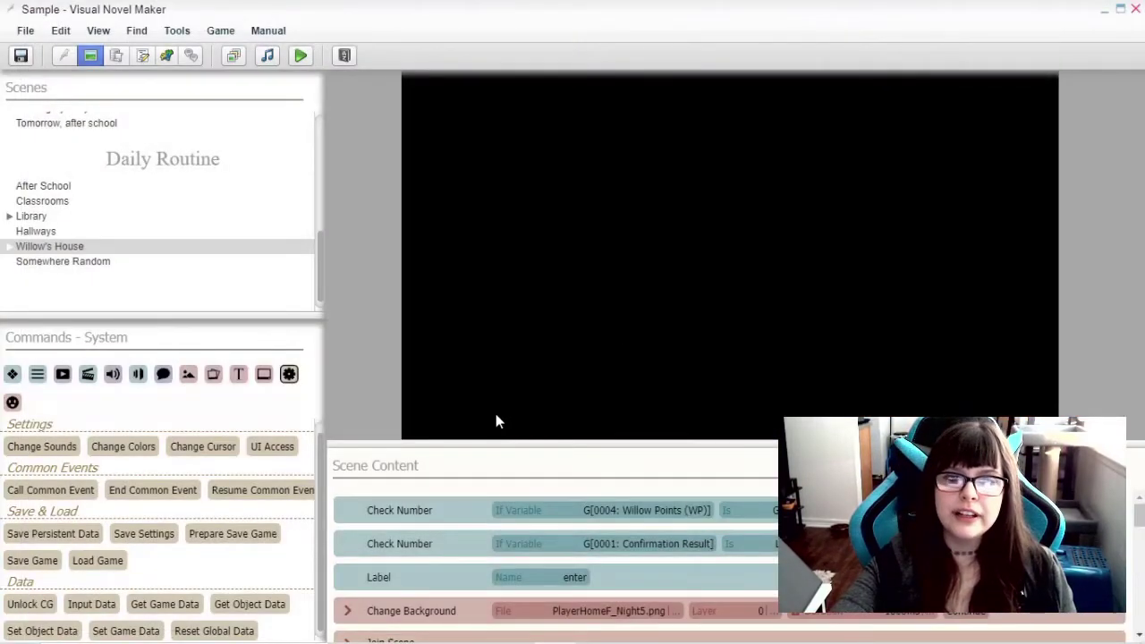
# - Enlarge the scene content area, relaunch the game test maximized and play the library introduction, choosing "Ignore her"
pyautogui.moveTo(495, 451); pyautogui.dragTo(493, 374)
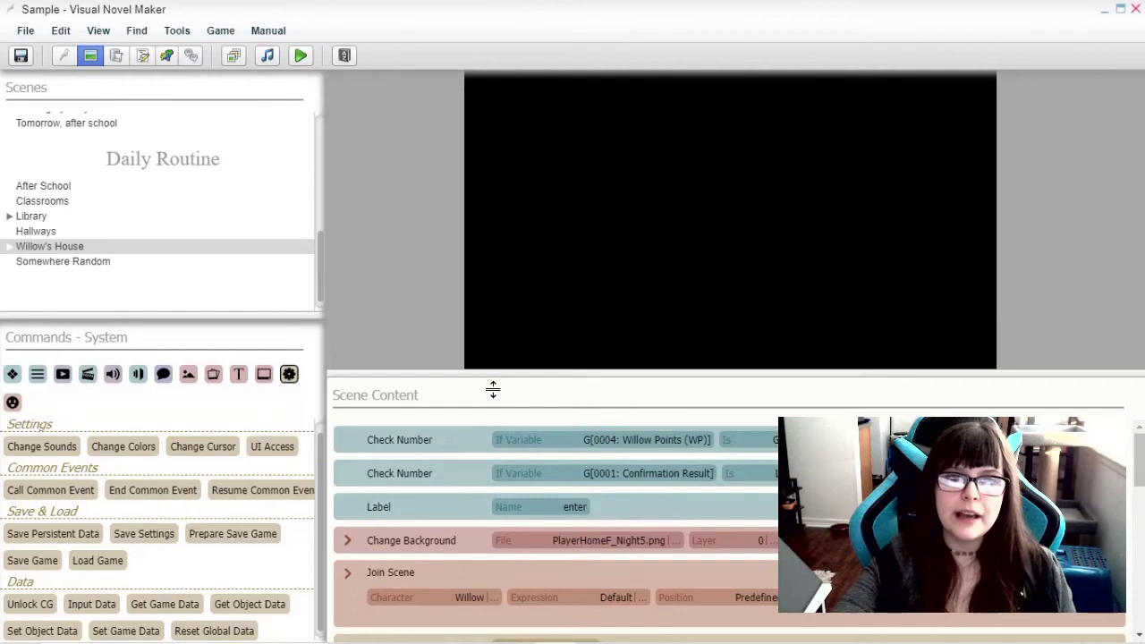
pyautogui.click(300, 56)
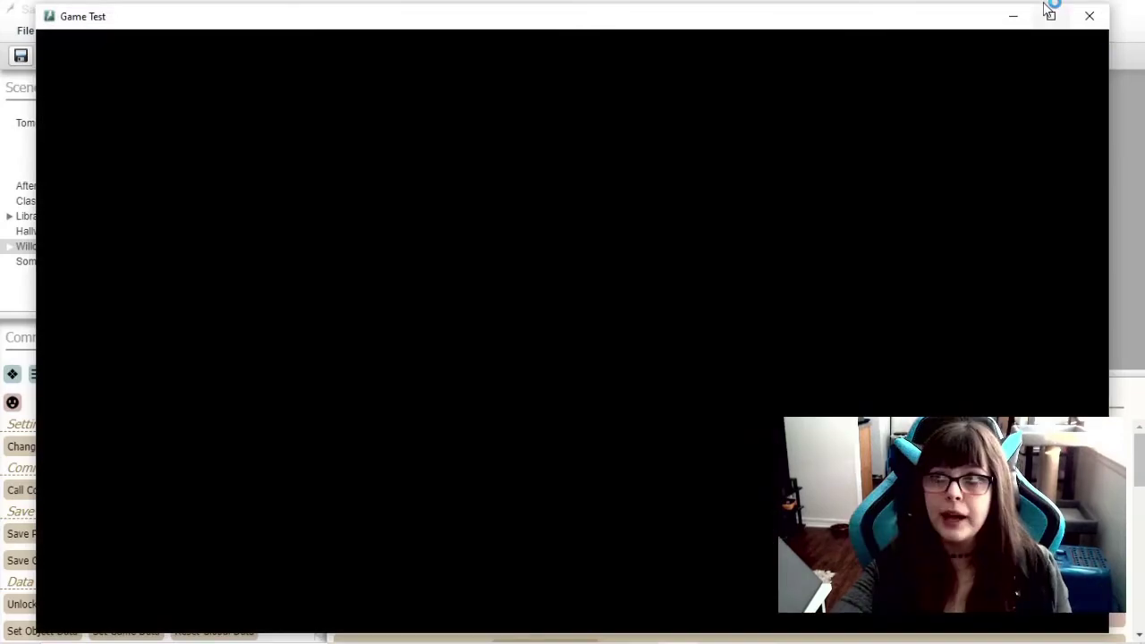
pyautogui.click(1049, 16)
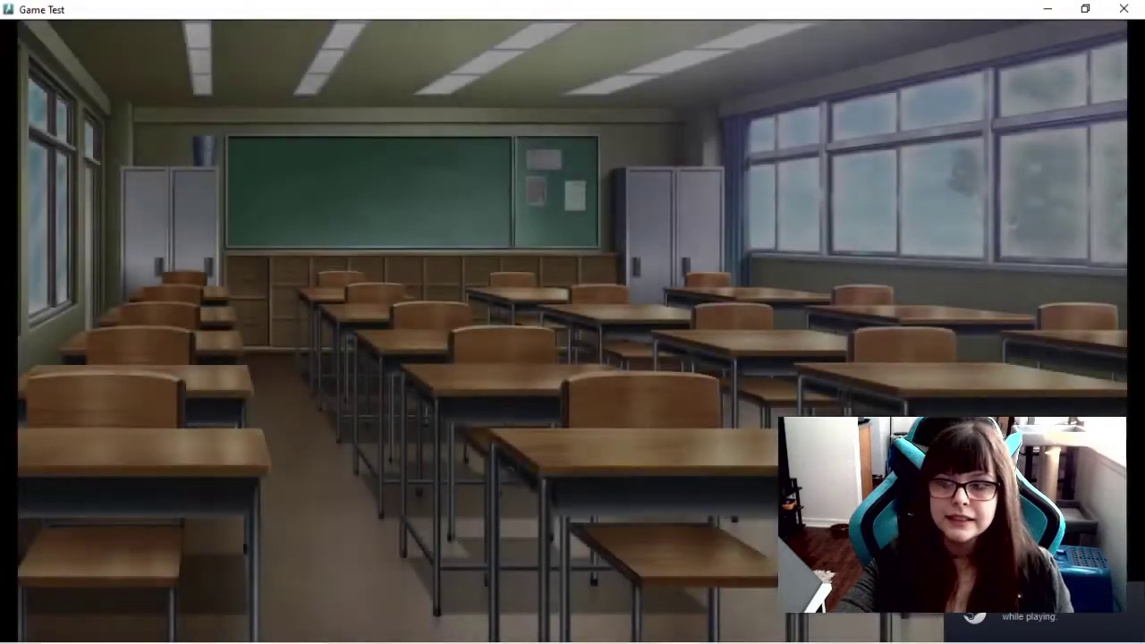
pyautogui.press('space')
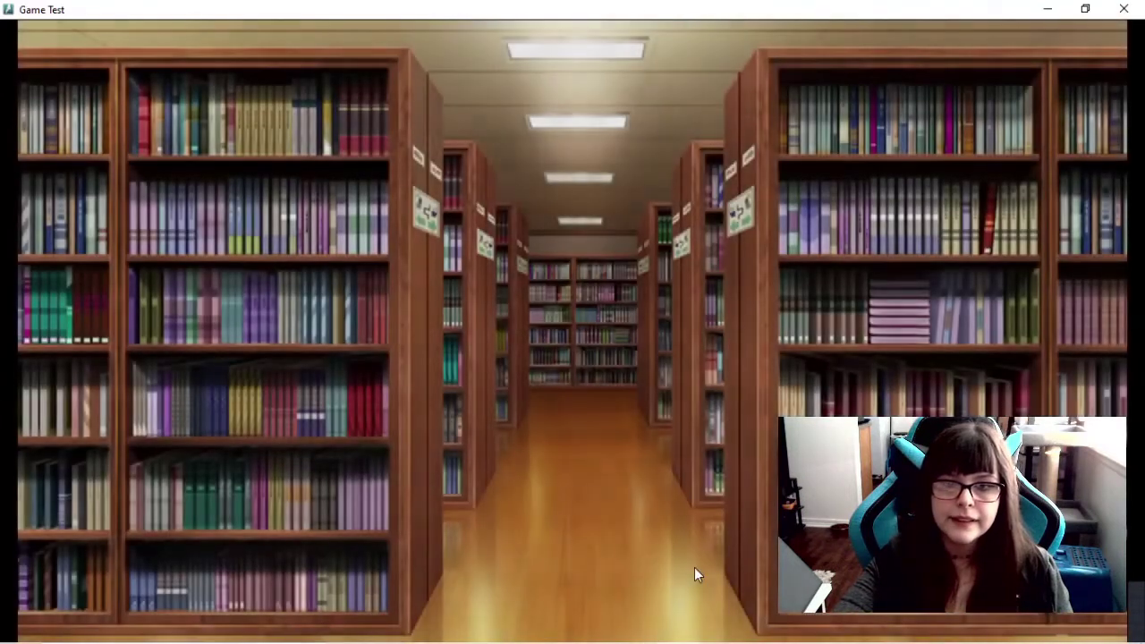
pyautogui.press('space')
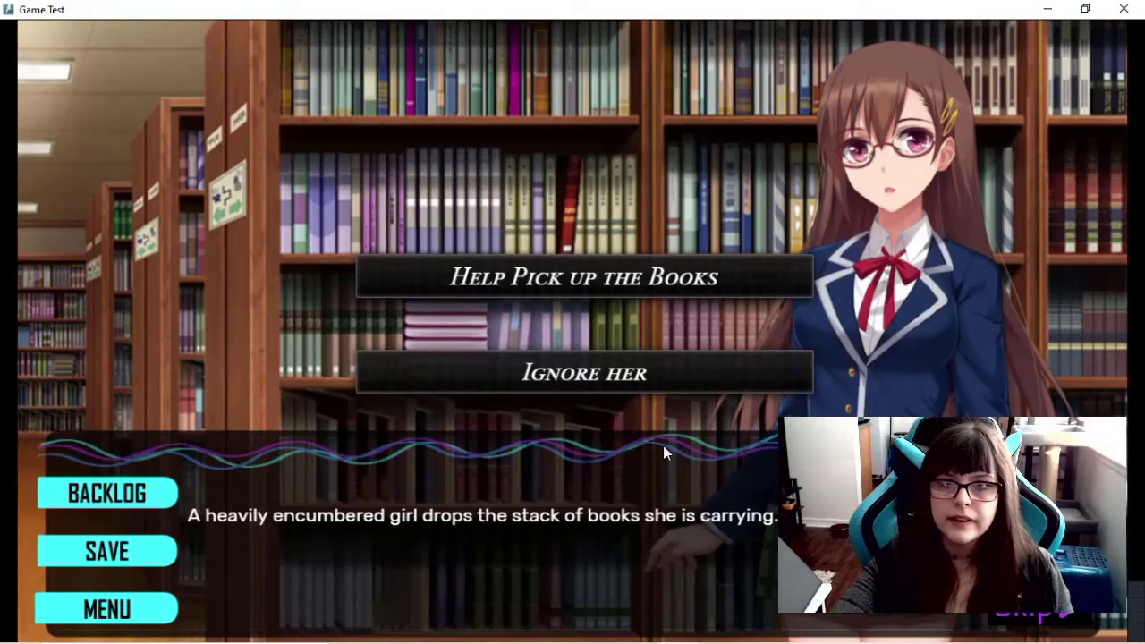
pyautogui.click(622, 371)
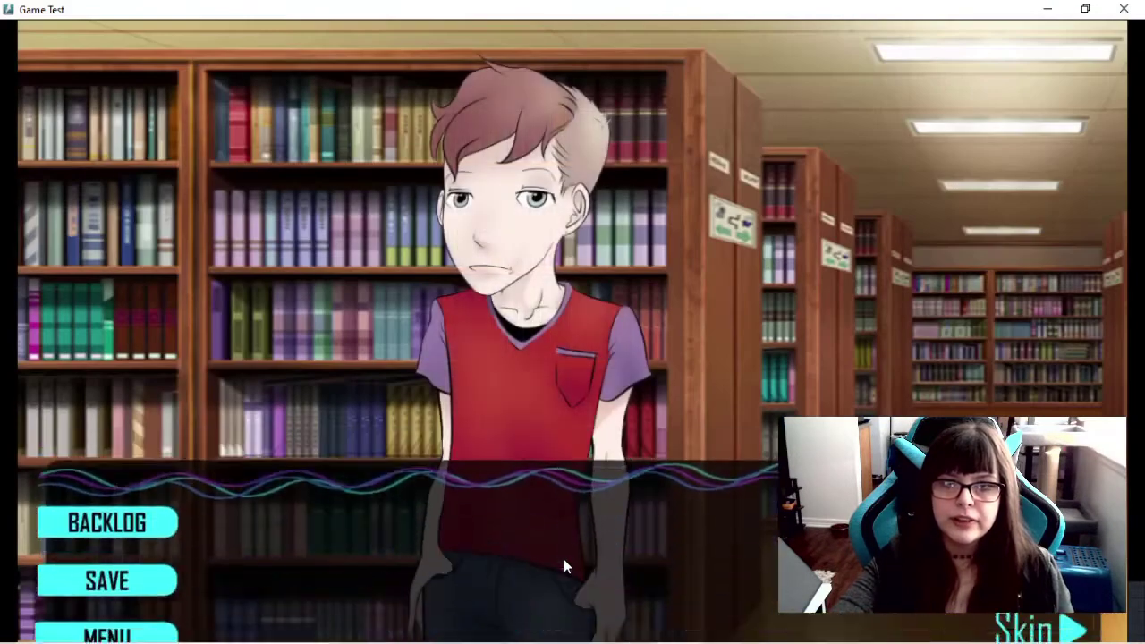
# - Play the library conversation between James and Willow about the visual novels book through to her exit
pyautogui.click(634, 567)
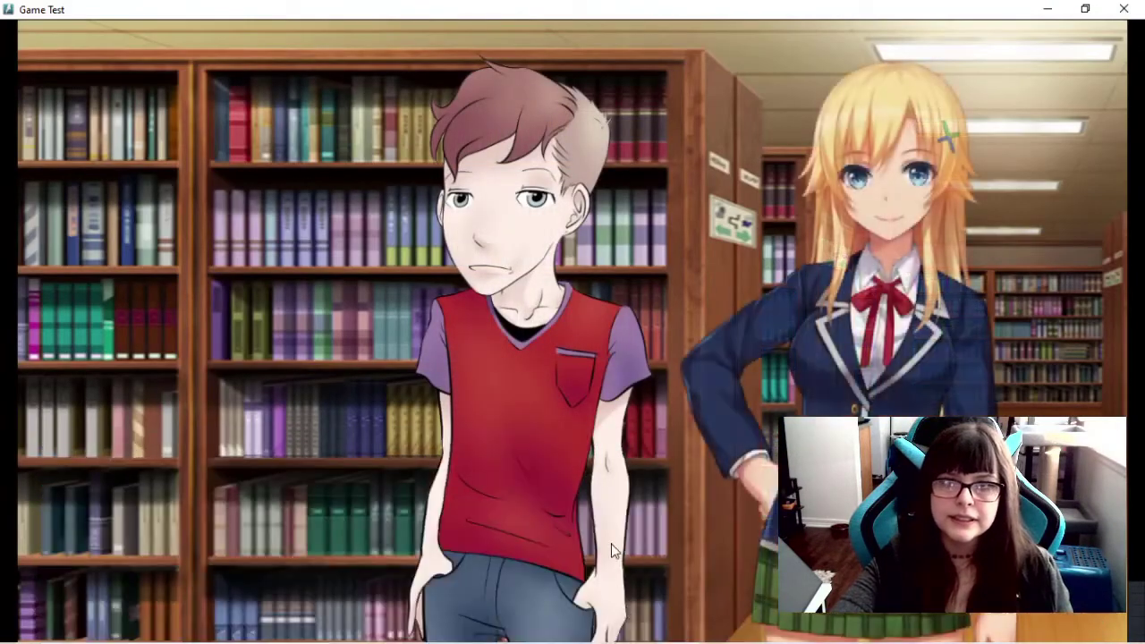
pyautogui.click(617, 582)
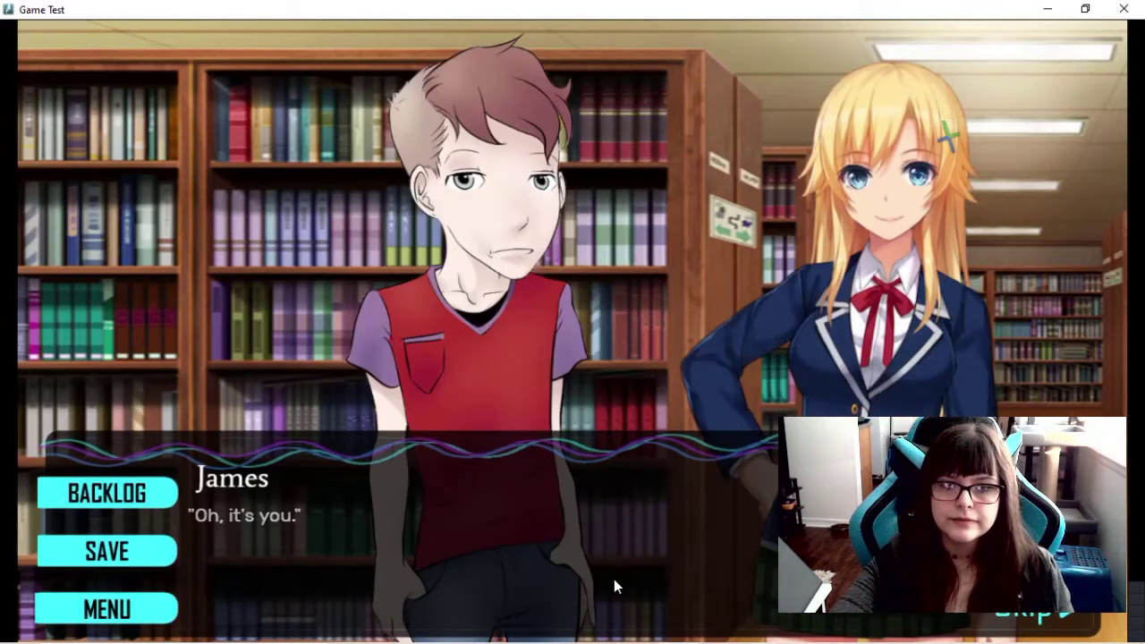
pyautogui.click(614, 581)
pyautogui.click(615, 581)
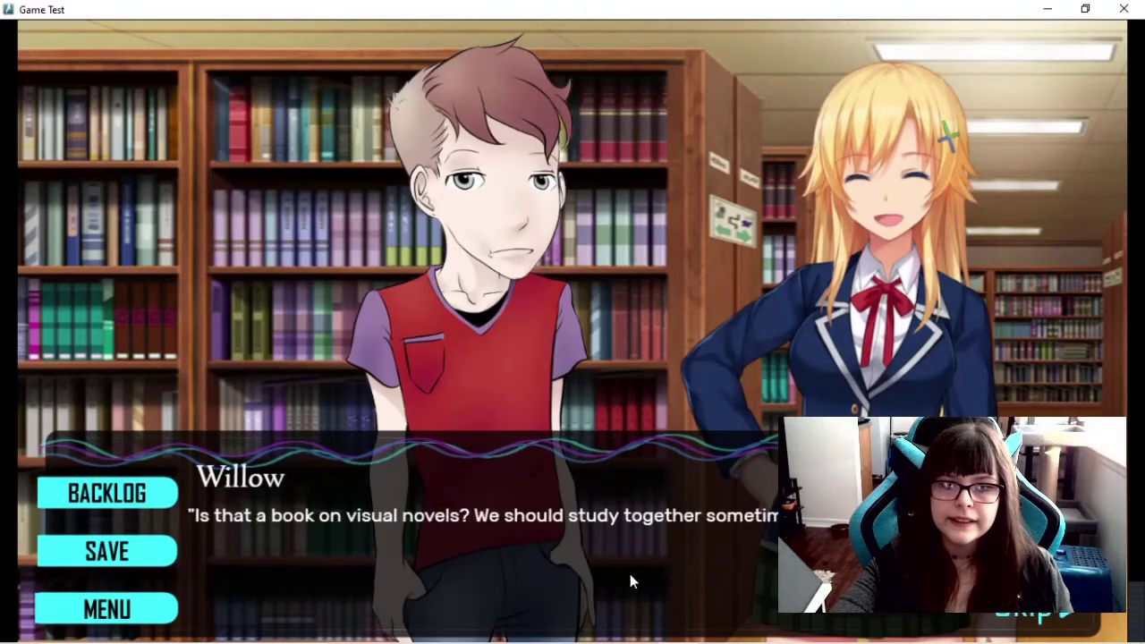
pyautogui.click(636, 565)
pyautogui.click(636, 564)
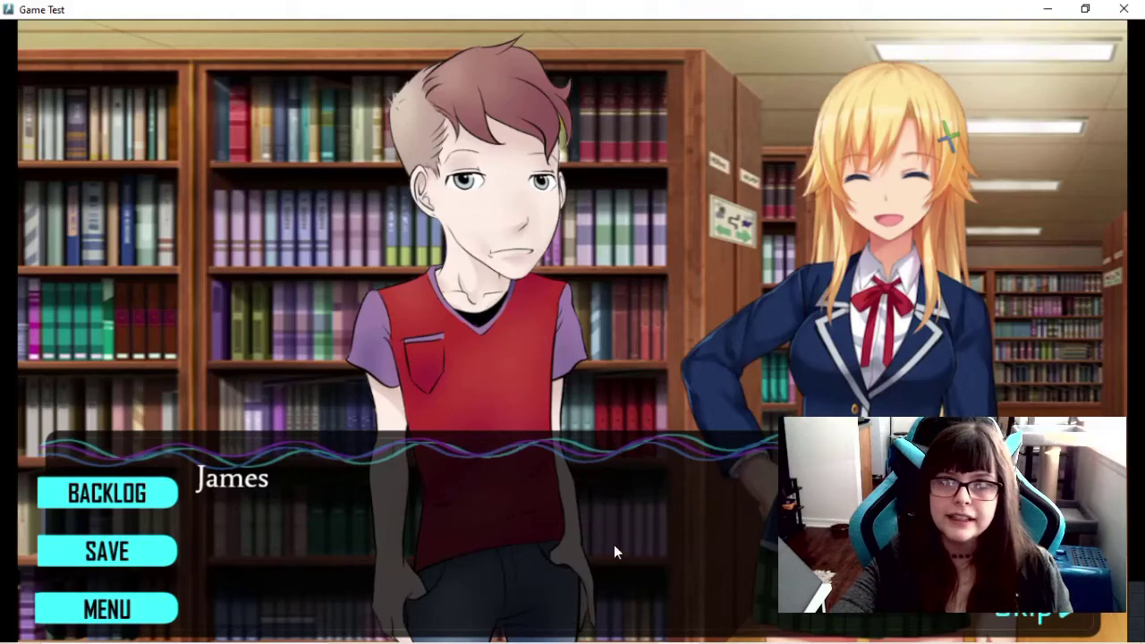
pyautogui.click(615, 551)
pyautogui.click(665, 543)
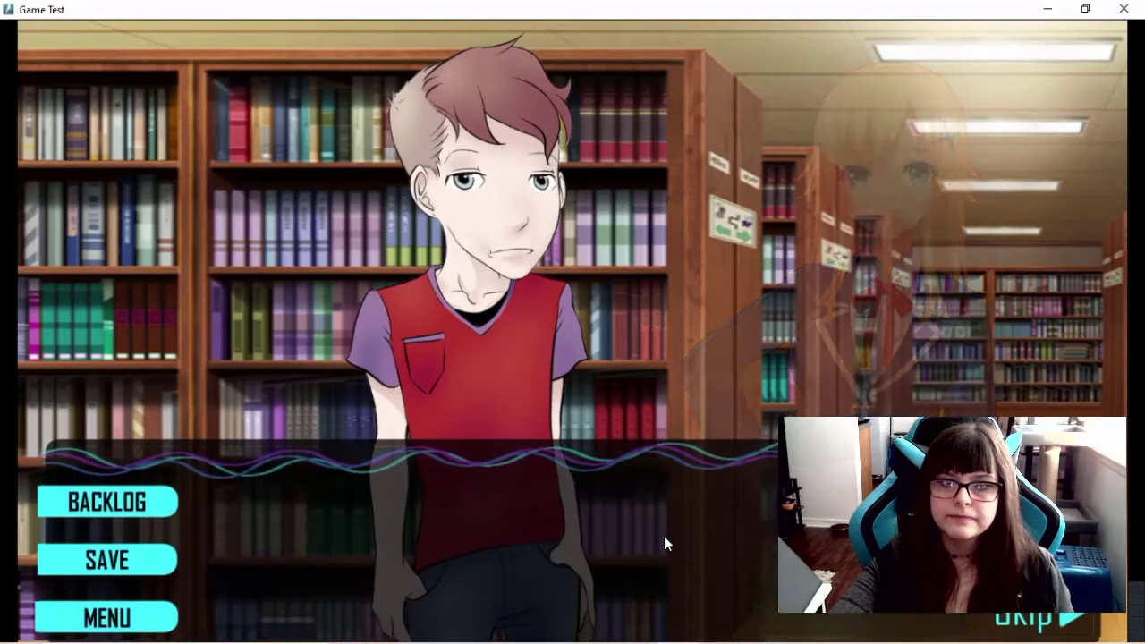
pyautogui.click(663, 538)
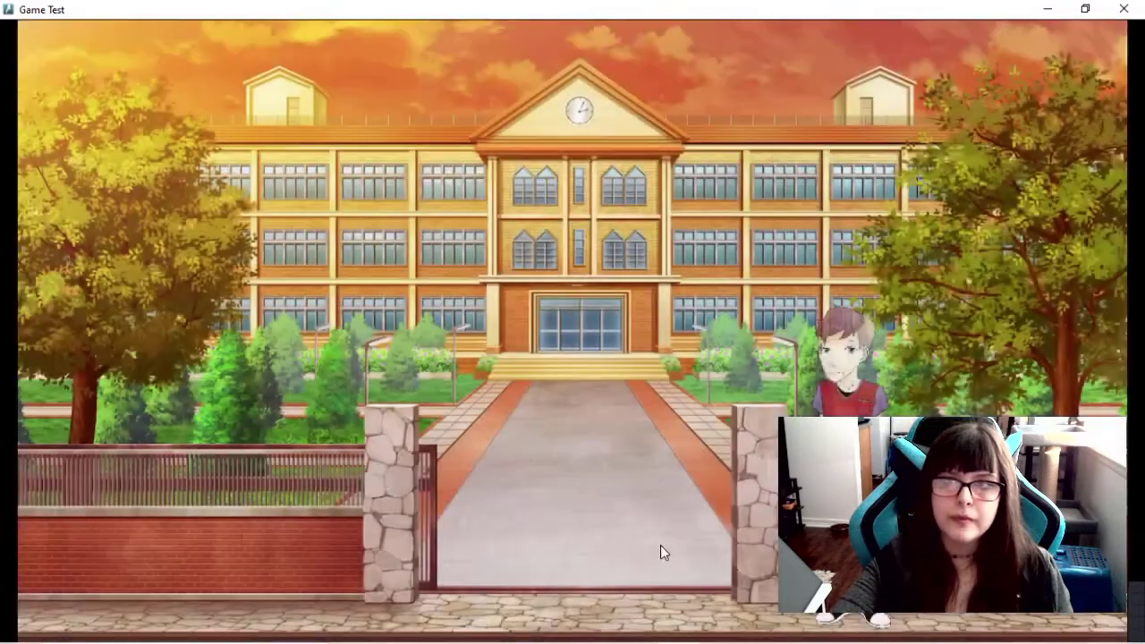
# - Play the sunset after-school scene with James and Willow through her thanks for coming over in the bedroom
pyautogui.click(674, 577)
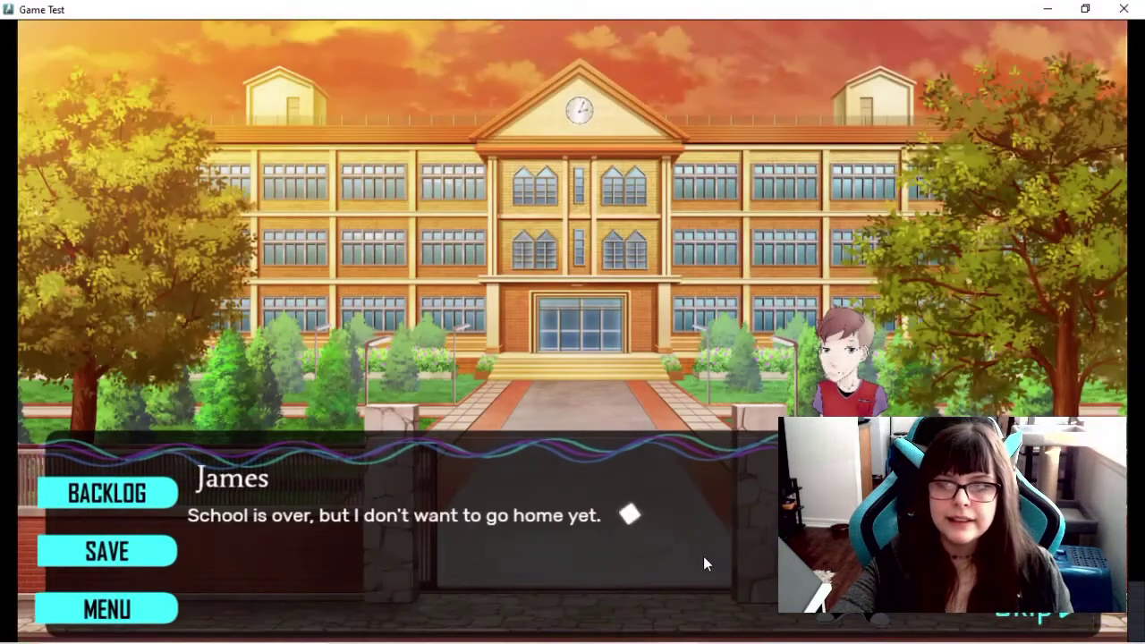
pyautogui.click(703, 555)
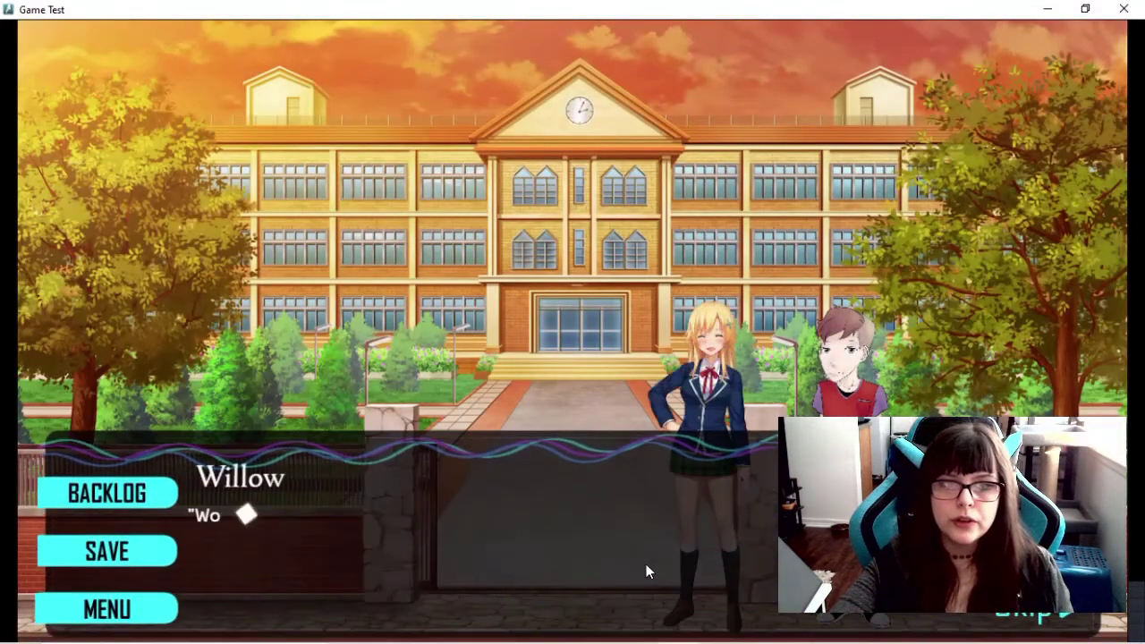
pyautogui.click(667, 564)
pyautogui.click(666, 564)
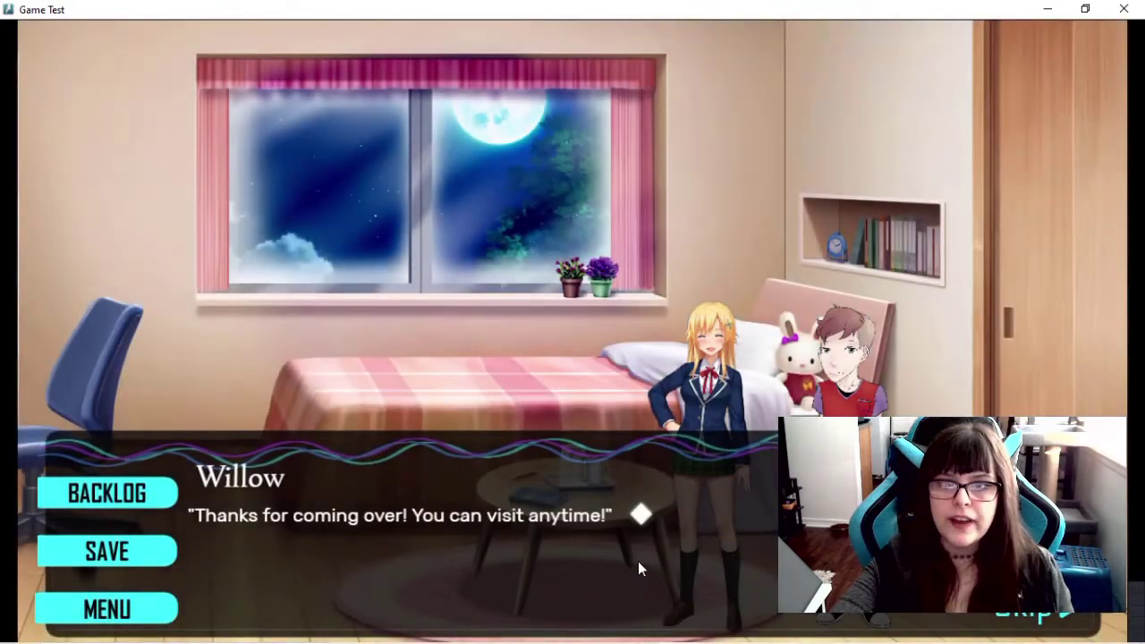
pyautogui.click(639, 563)
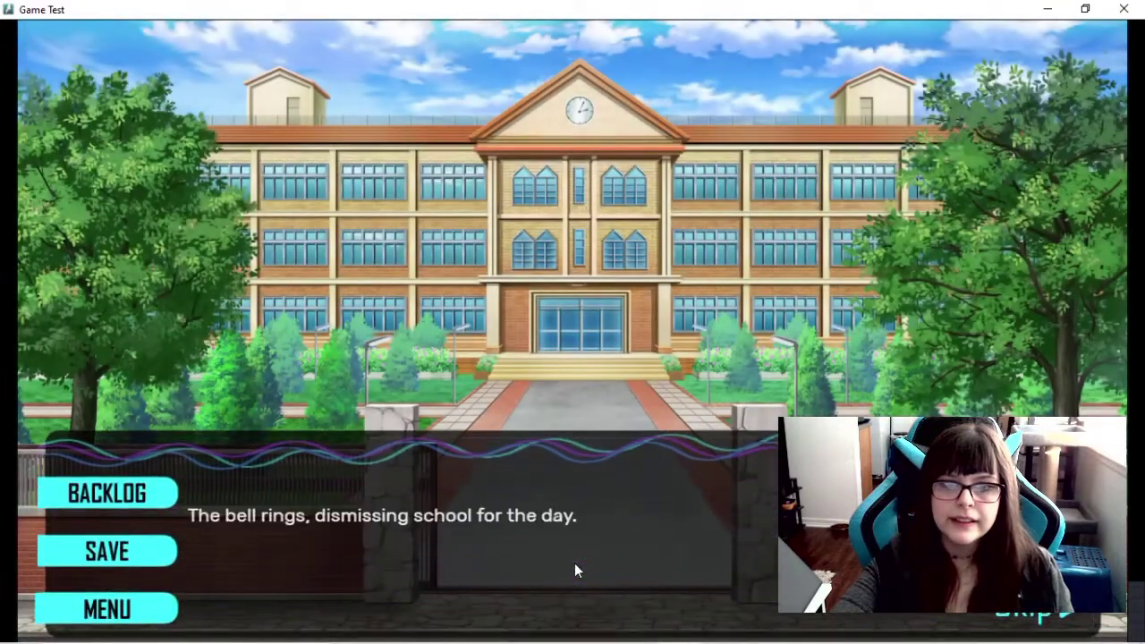
# - Advance past the school dismissal scene to the location map, choose Willow's House and play Willow's greeting
pyautogui.click(574, 569)
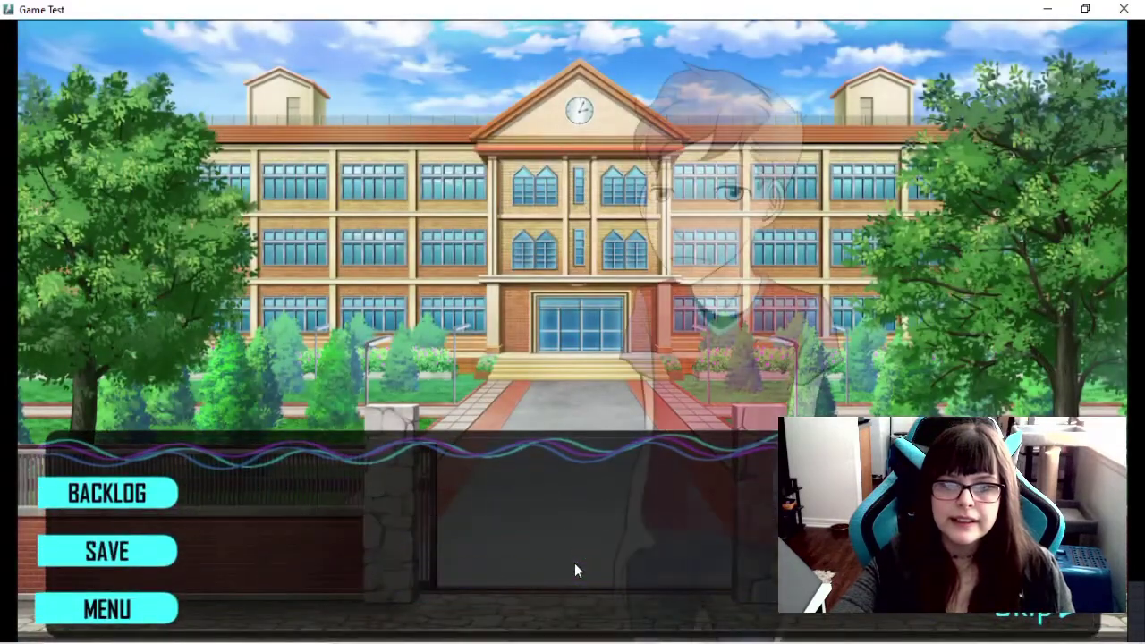
pyautogui.click(569, 532)
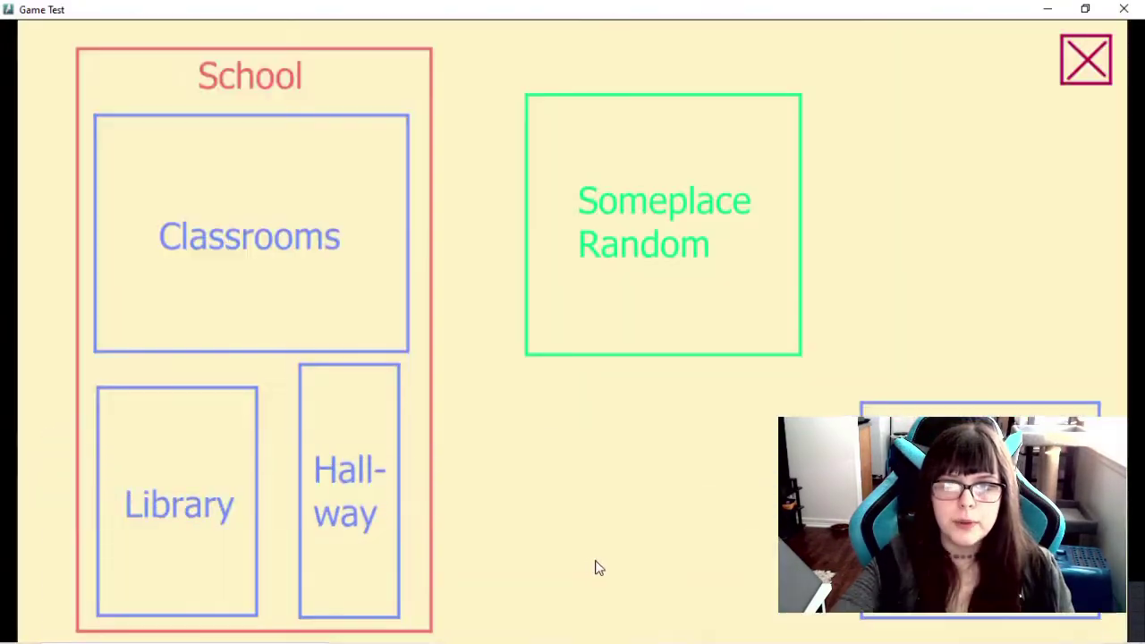
pyautogui.click(881, 524)
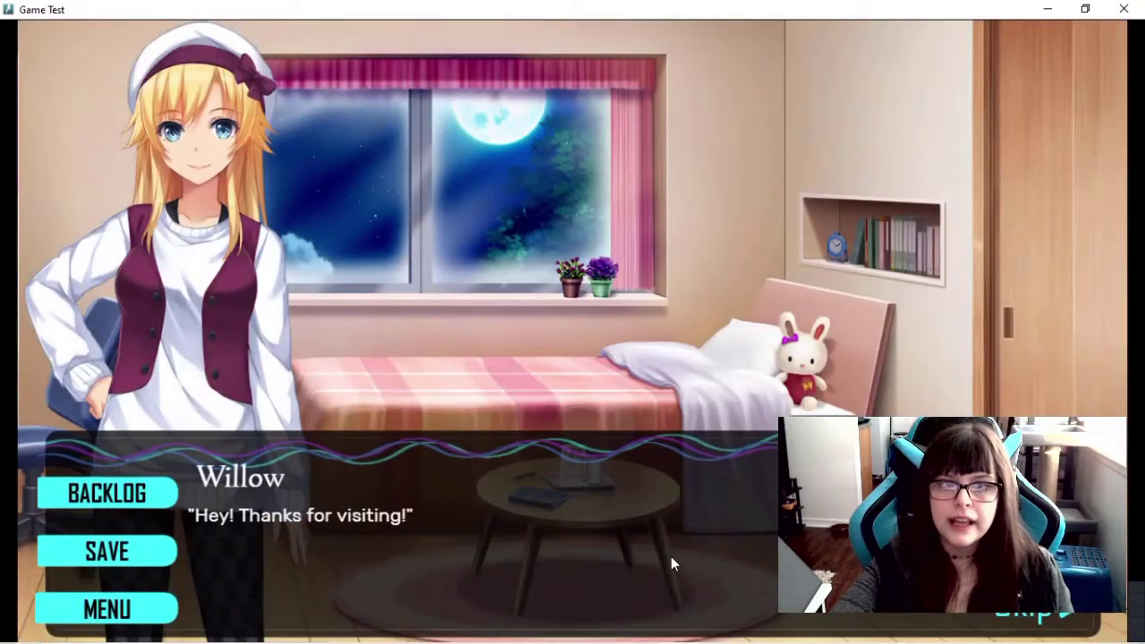
pyautogui.click(671, 557)
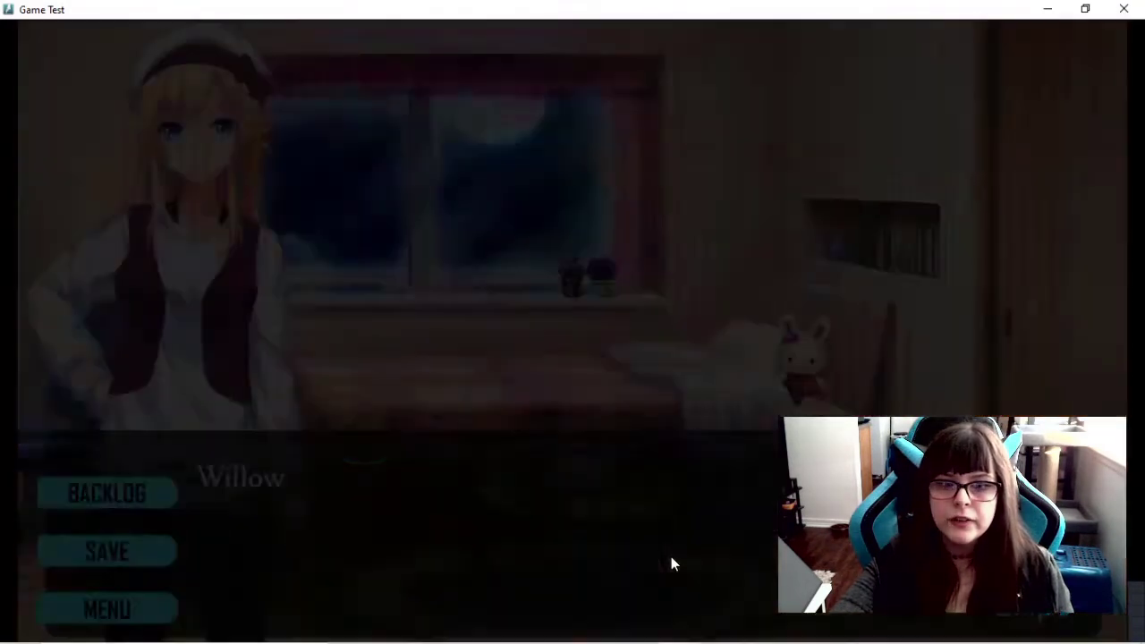